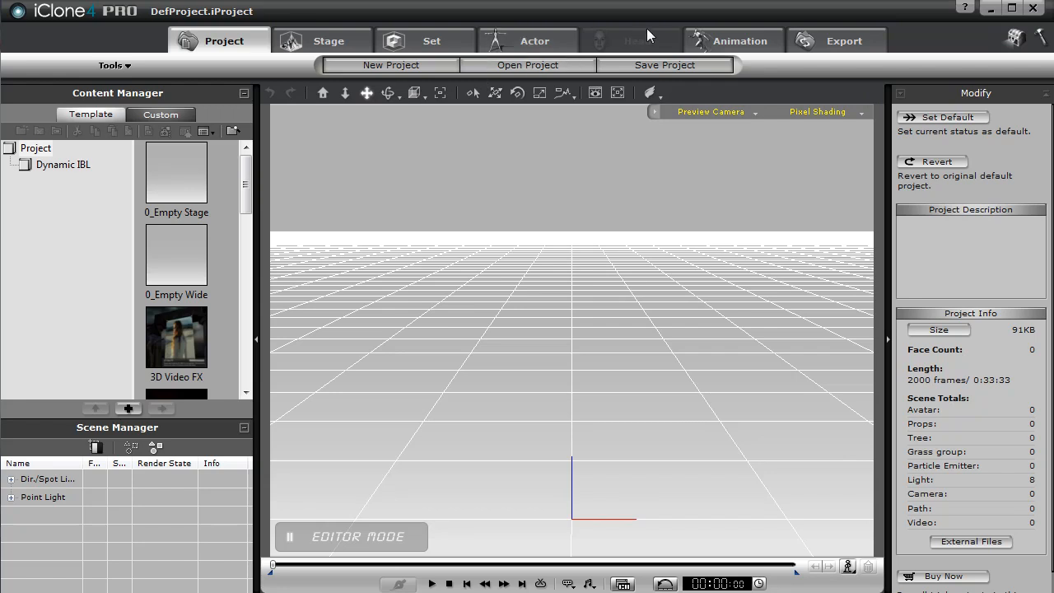
Set the custom output size for video export to 1280 x 720
left_click(816, 37)
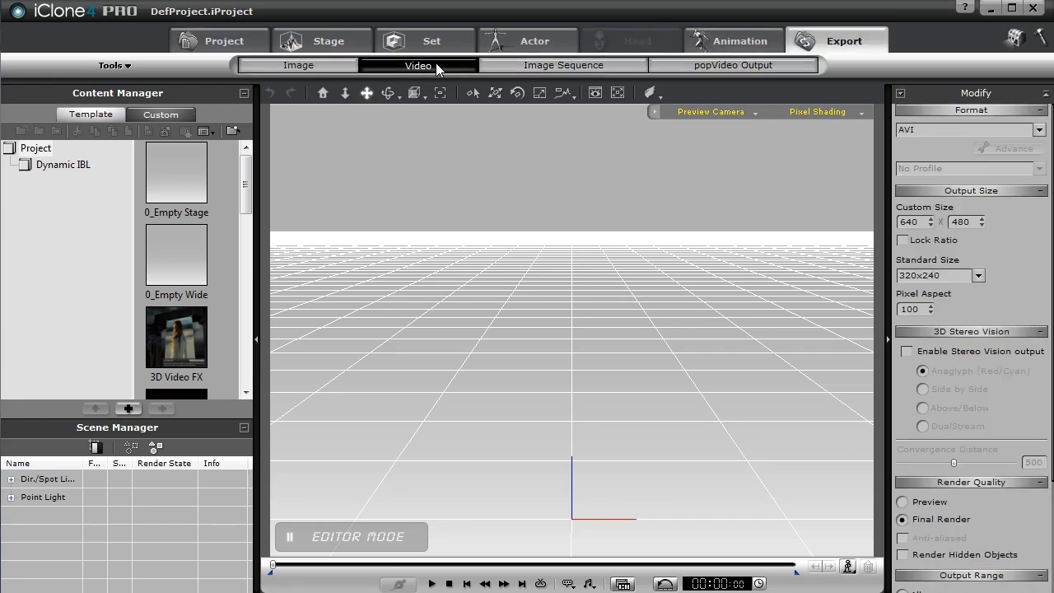
double_click(910, 221)
type("1280")
double_click(958, 221)
type("720")
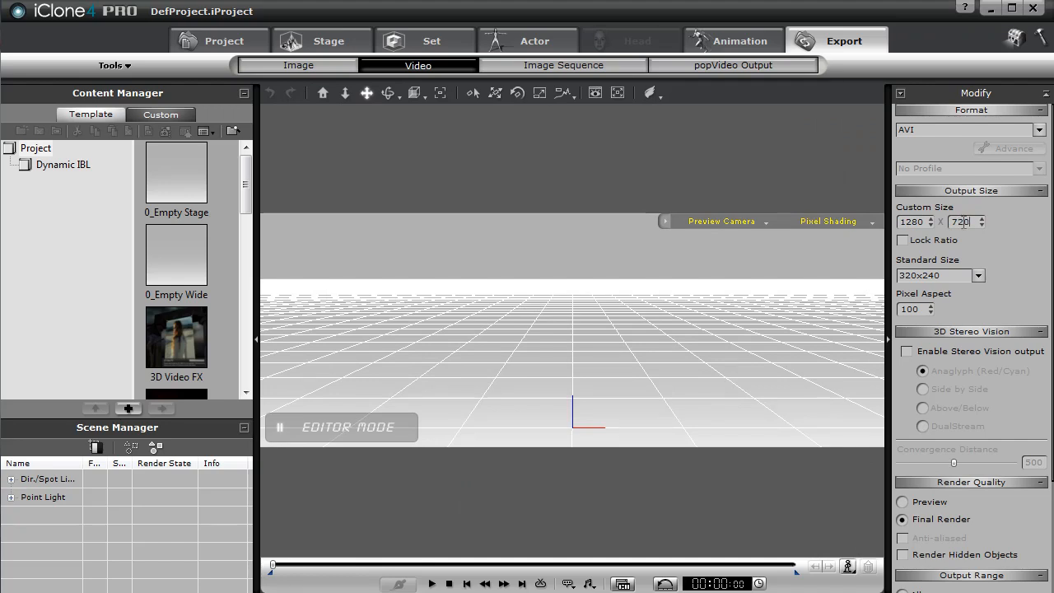
key("Return")
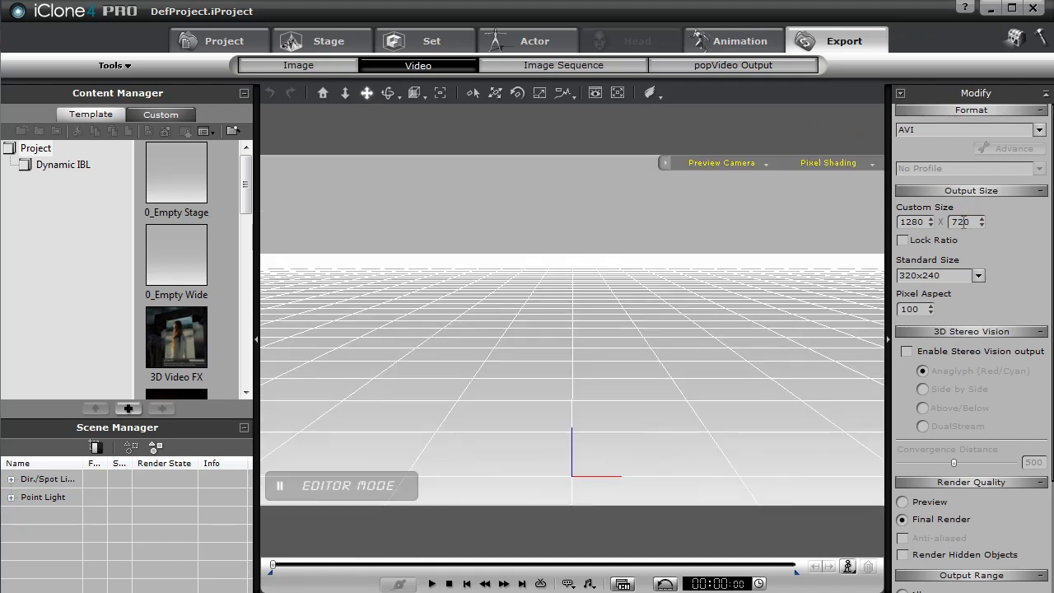
Import the prop Gas Tank - Danger.iProp, move it to about X -29, Y 40 and rotate it to about 322.5 on Z
left_click(434, 40)
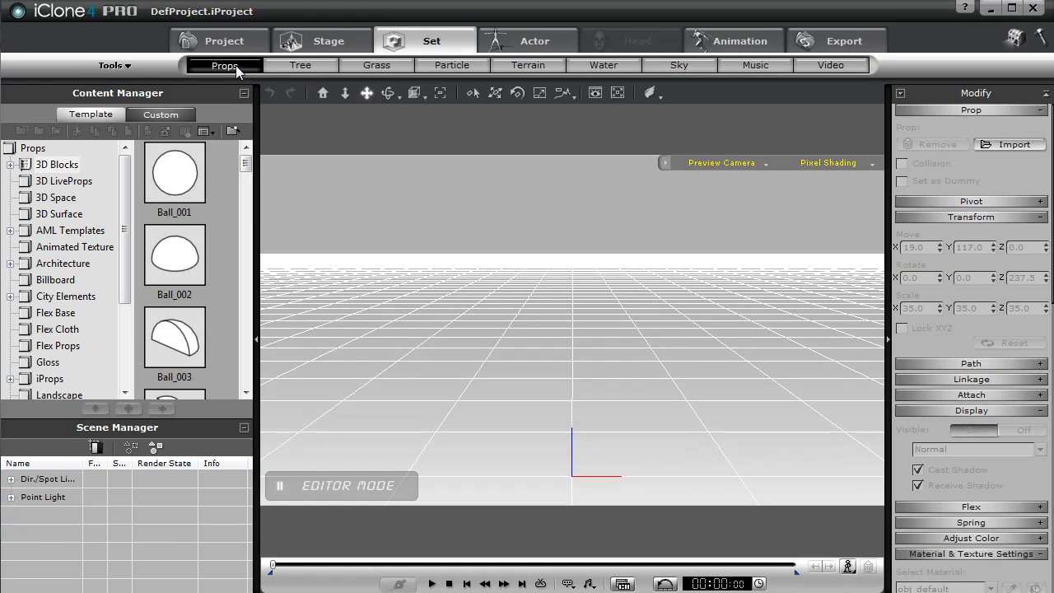
left_click(1013, 145)
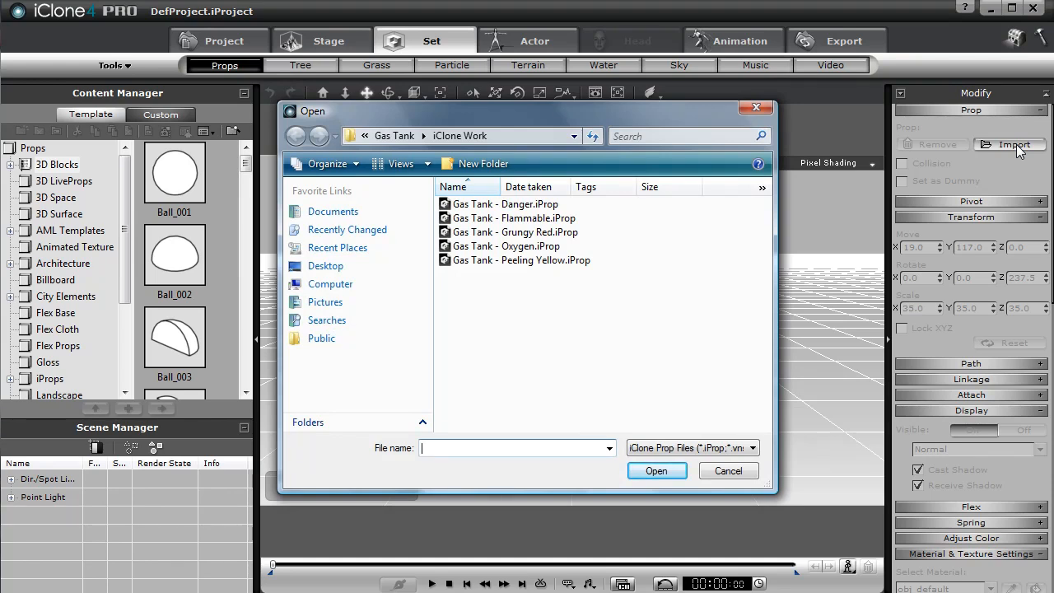
double_click(526, 207)
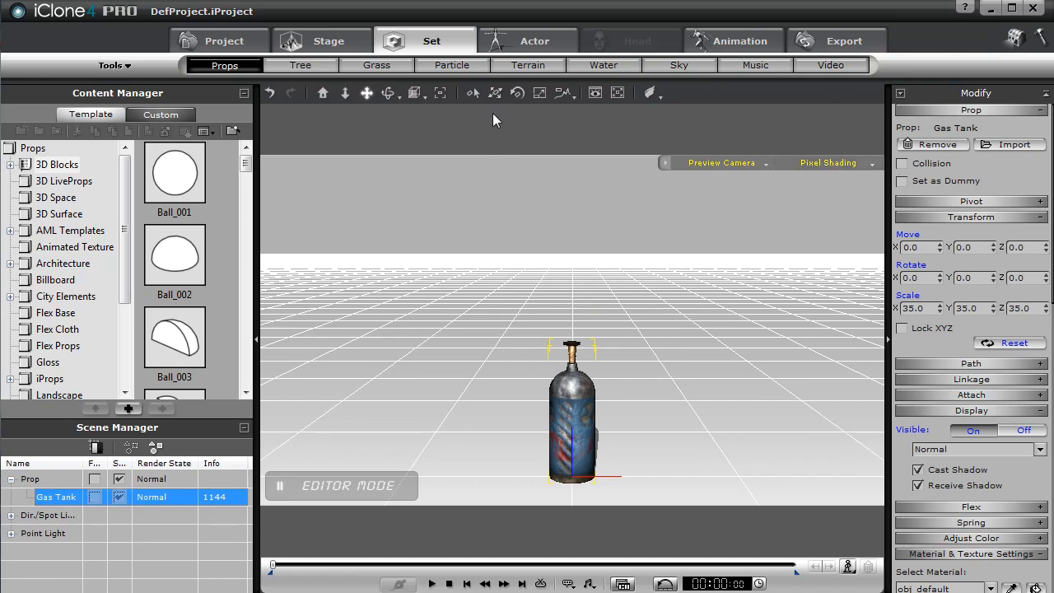
left_click(496, 92)
left_click_drag(659, 470, 621, 429)
mouse_move(645, 412)
right_mouse_down()
mouse_move(638, 432)
mouse_move(585, 390)
mouse_move(624, 437)
mouse_move(638, 429)
right_mouse_up()
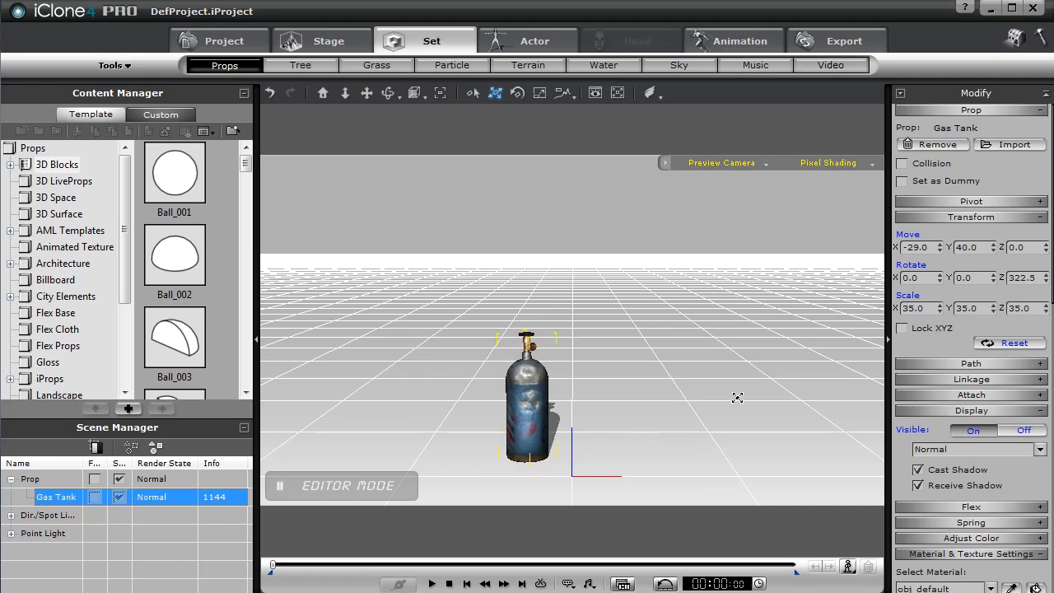
Import the prop Gas Tank - Flammable.iProp, place it beside the first tank at about X 13, Y 63 and turn it around its vertical axis
left_click(1012, 145)
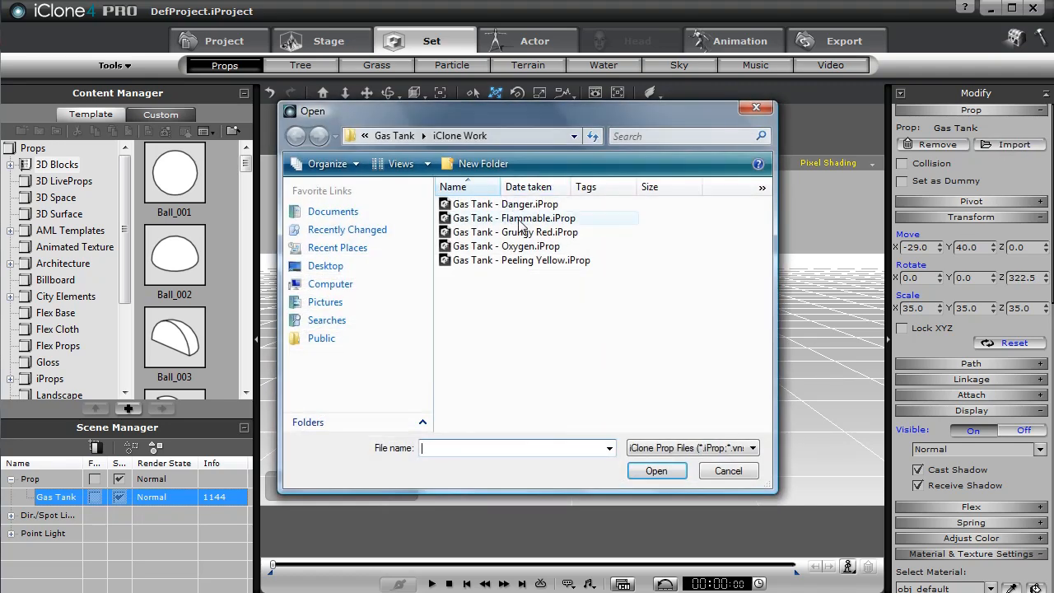
double_click(520, 219)
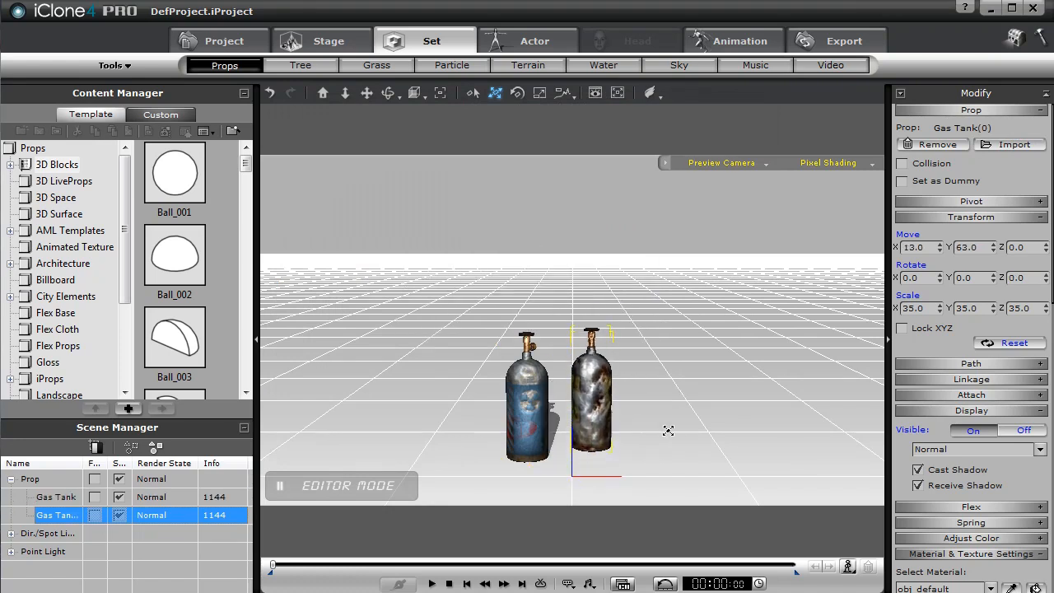
right_click_drag(668, 431, 767, 365)
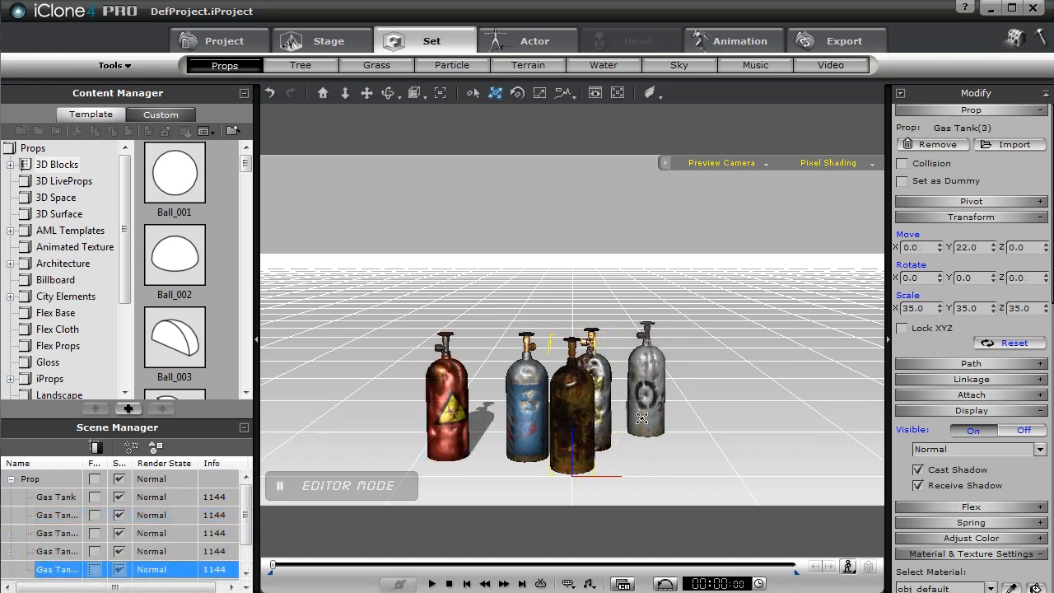
Move the peeling yellow gas tank behind the others to about X -23, Y 150 and rotate it to about 260 on Z
left_click_drag(641, 418, 616, 353)
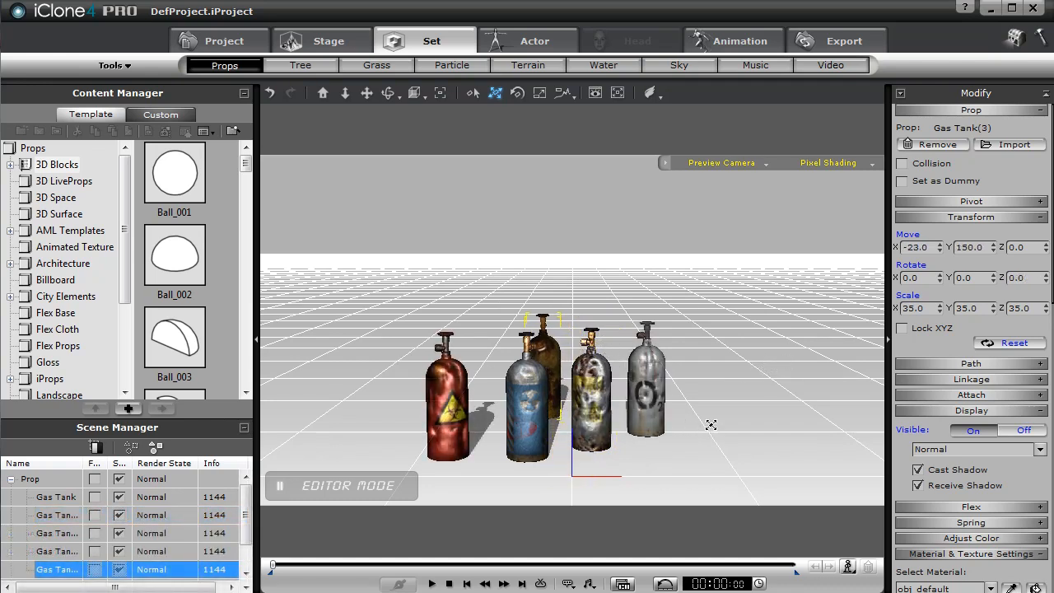
right_click_drag(711, 425, 567, 459)
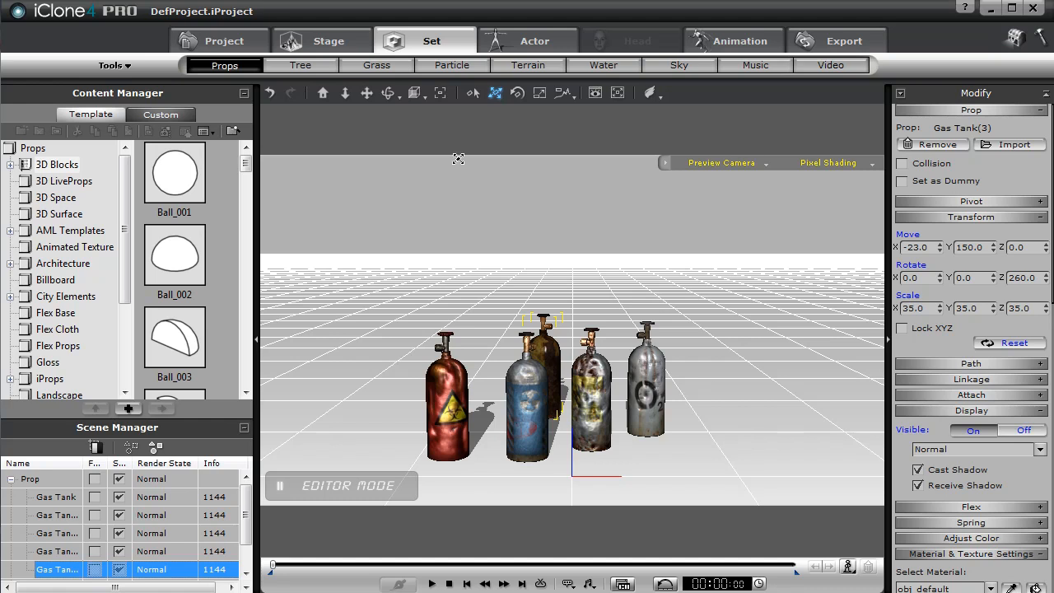
Deactivate the image background and set the stage's 2D background color to black
left_click(321, 43)
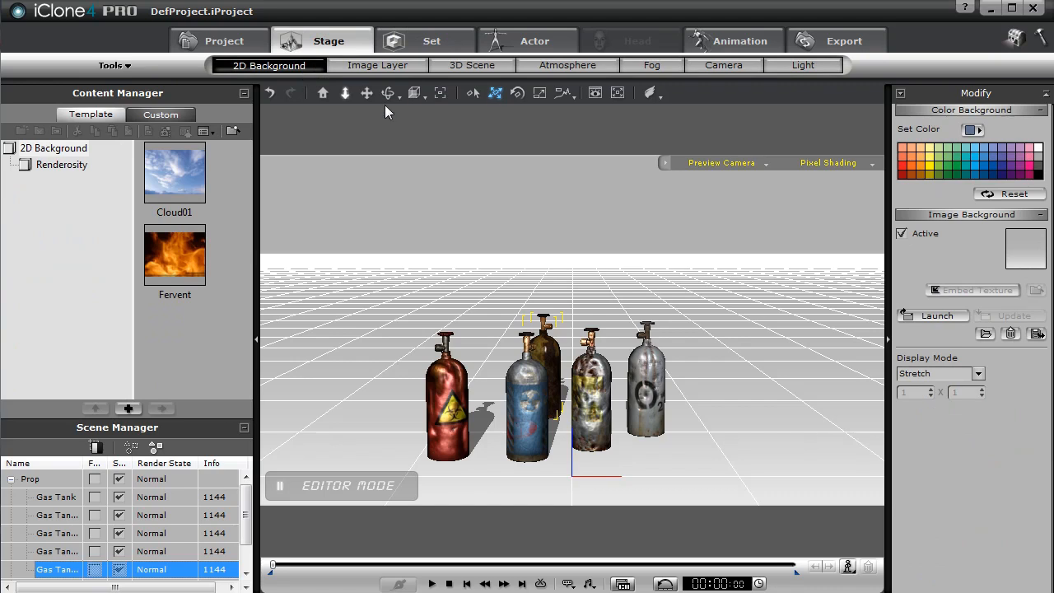
left_click(929, 157)
left_click(981, 157)
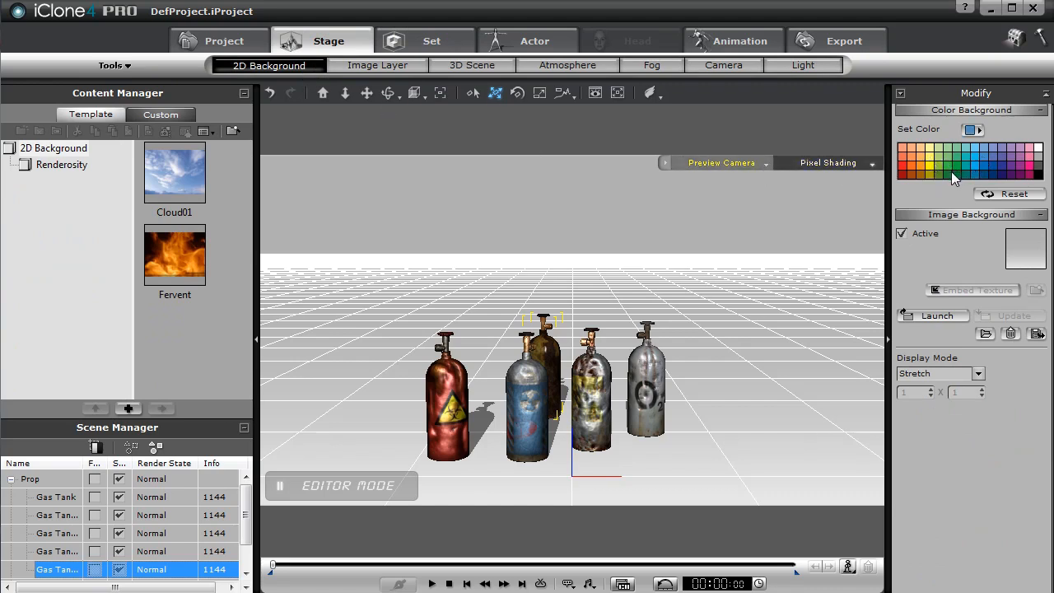
left_click(960, 173)
left_click(902, 234)
left_click(938, 166)
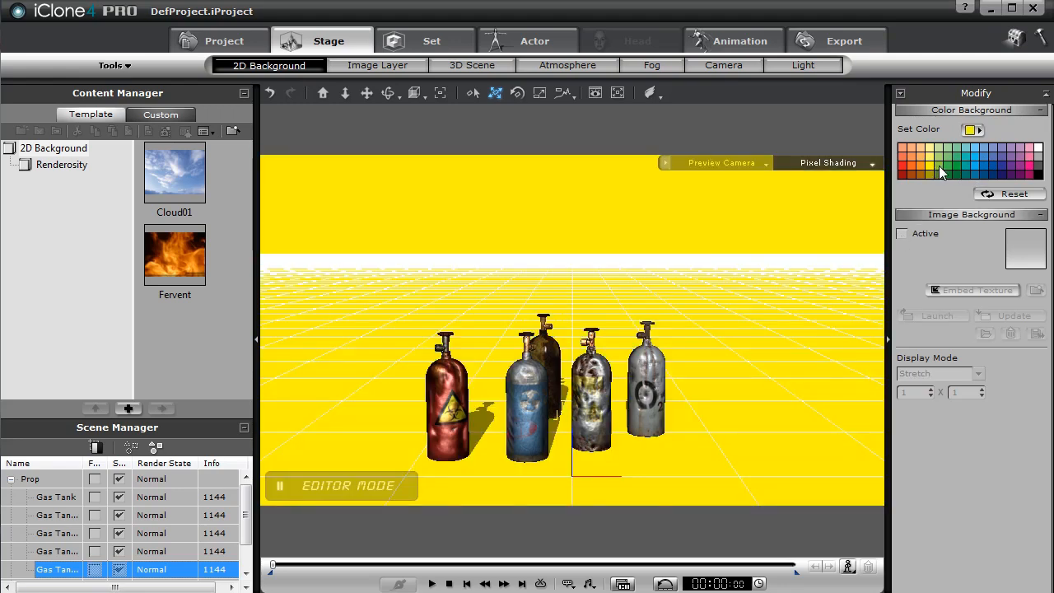
left_click(943, 170)
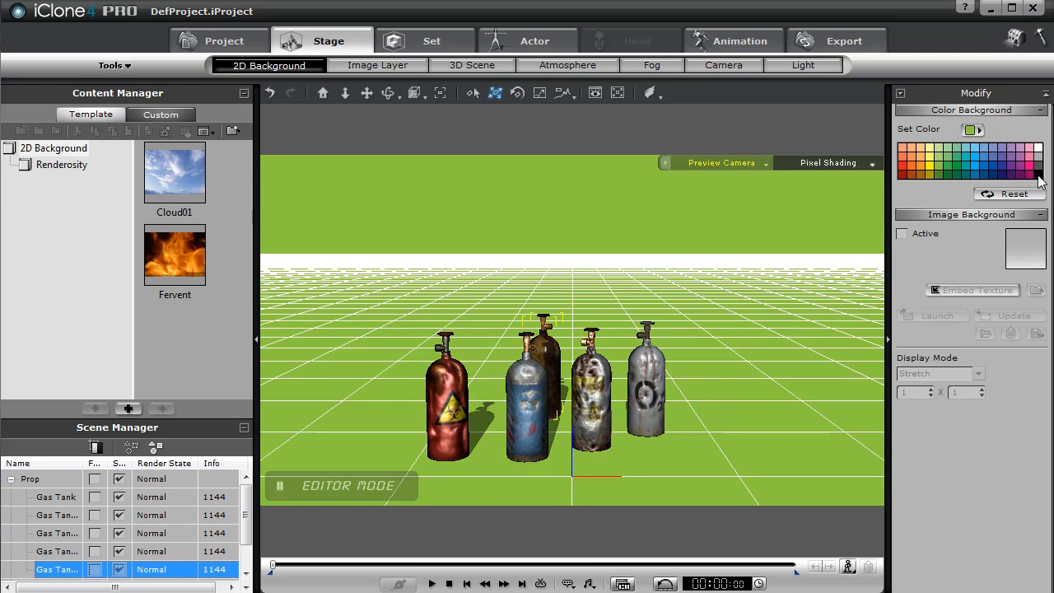
left_click(1038, 174)
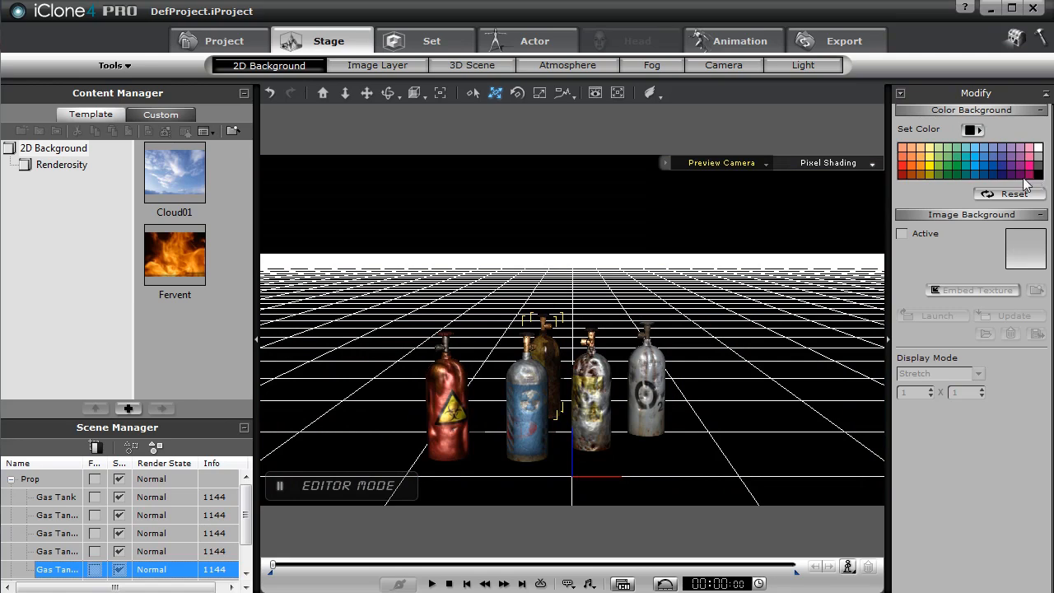
Examine the rusted surface of the grey oxygen tank up close
left_click(366, 92)
left_click_drag(679, 321, 629, 292)
left_click_drag(659, 365, 646, 200)
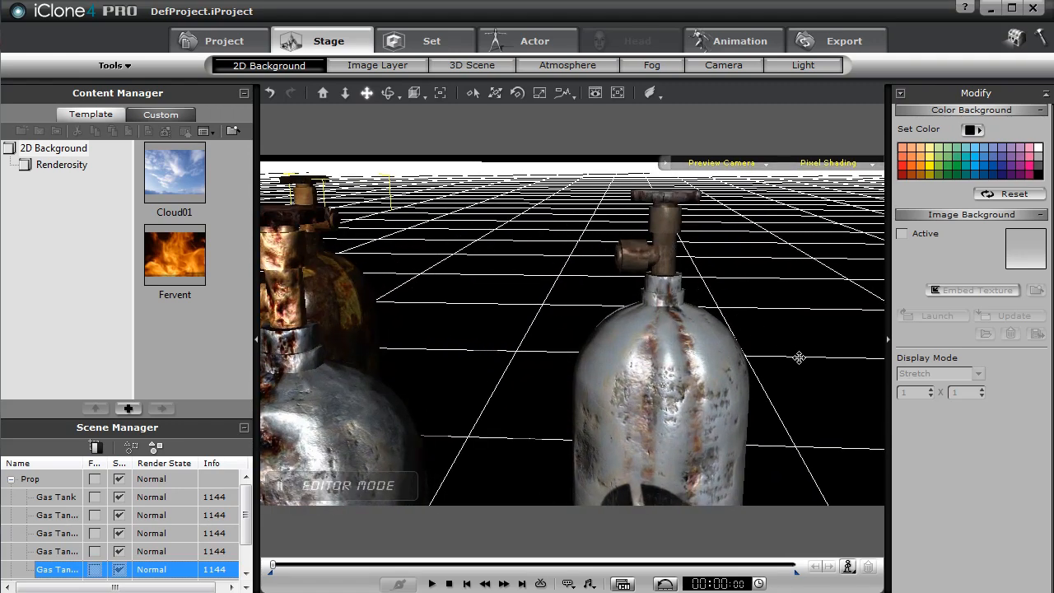
left_click_drag(799, 363, 631, 316)
right_click_drag(607, 345, 665, 331)
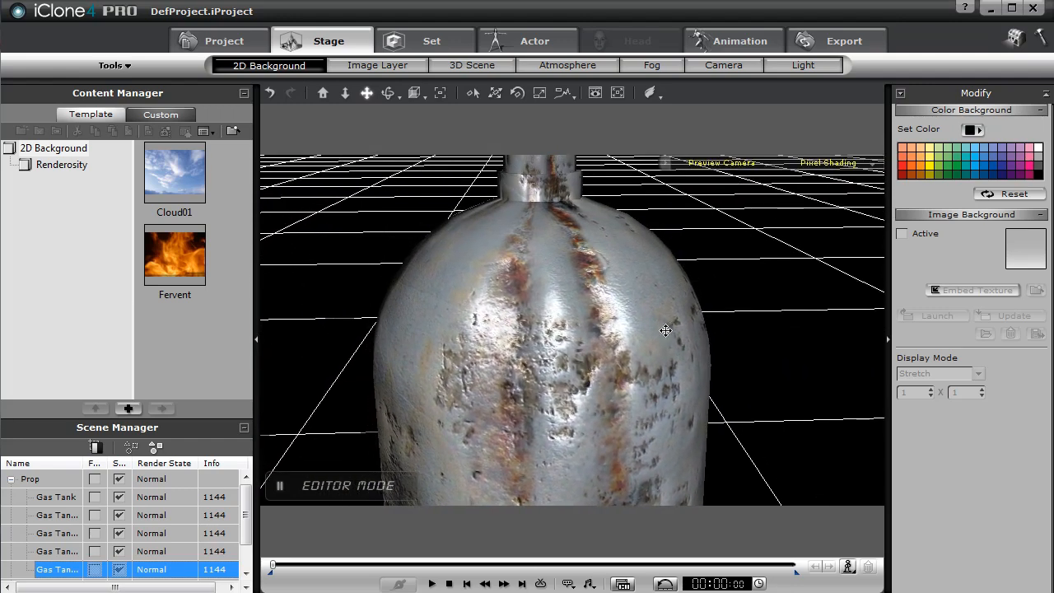
left_click(1040, 39)
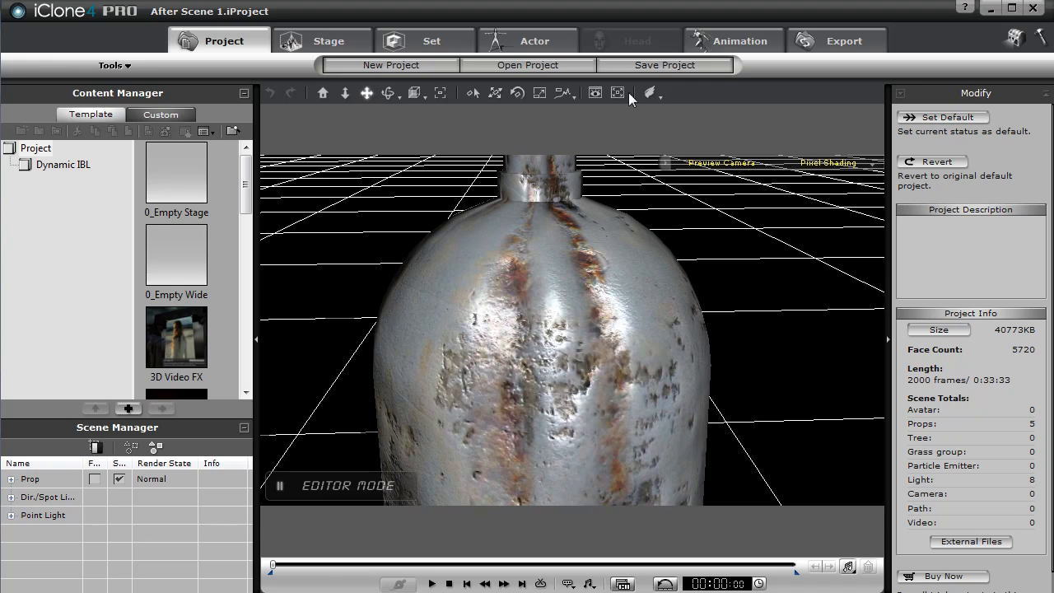
left_click(437, 40)
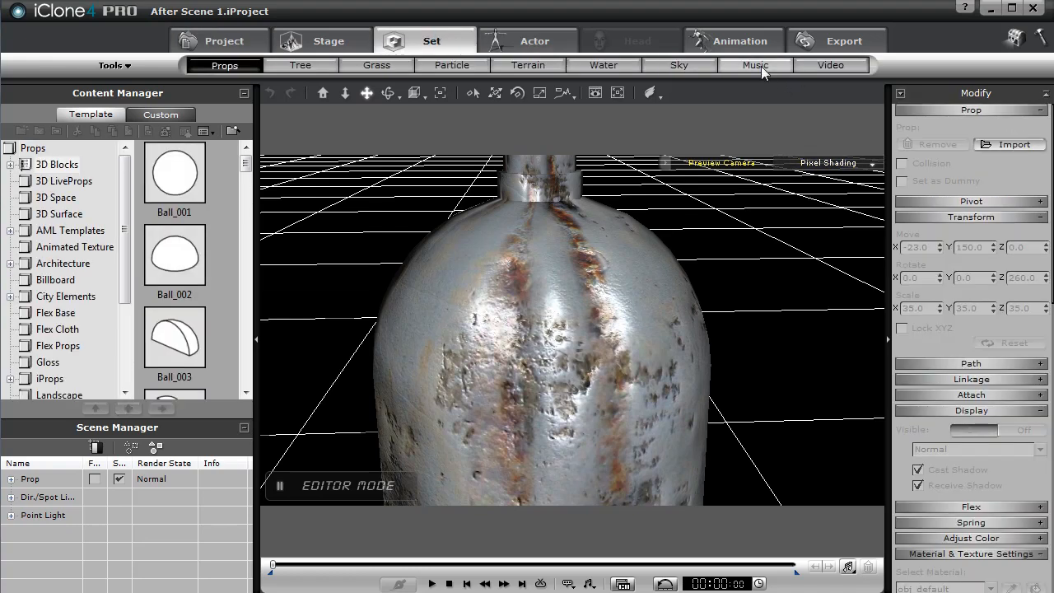
left_click(759, 65)
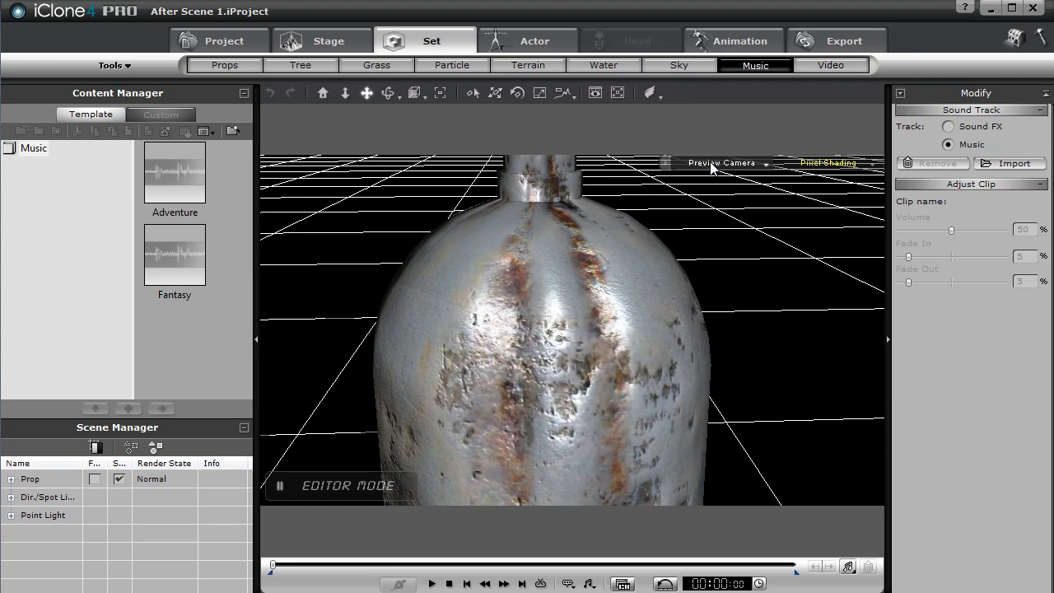
Add a camera and frame the tanks at the timeline's start from about X -127, Y -104, Z 87, with Z rotation about 337
left_click(329, 45)
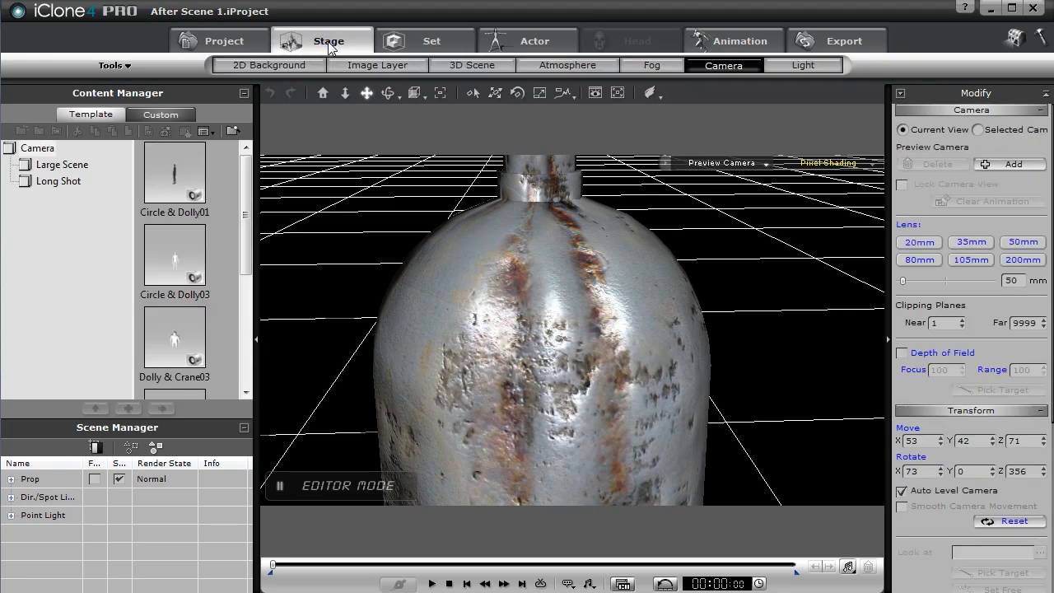
left_click(1015, 164)
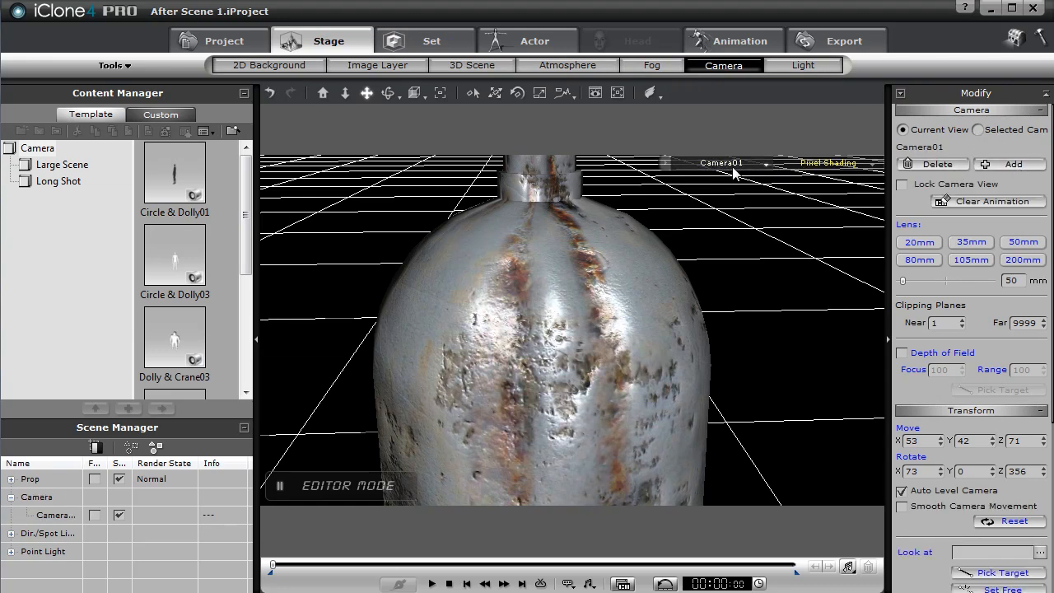
left_click(367, 93)
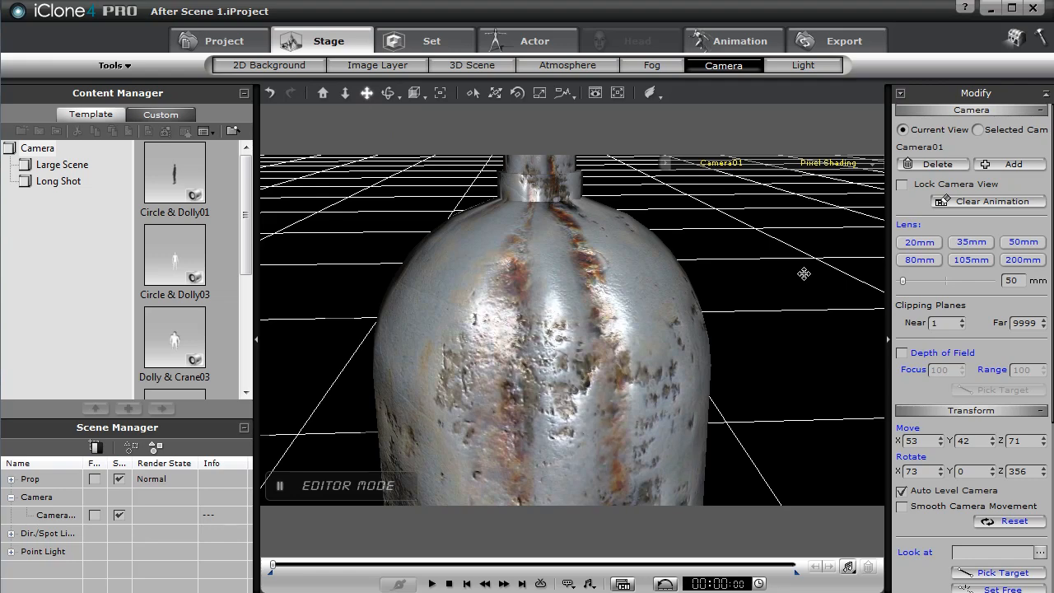
left_click_drag(576, 294, 717, 277)
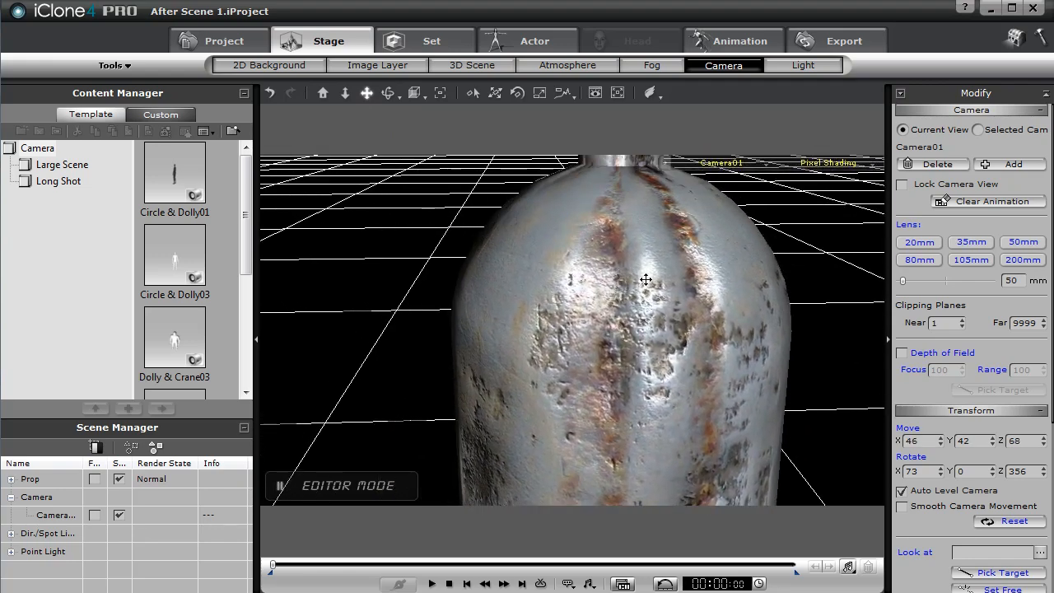
right_click_drag(716, 276, 699, 308)
left_click_drag(624, 344, 633, 402)
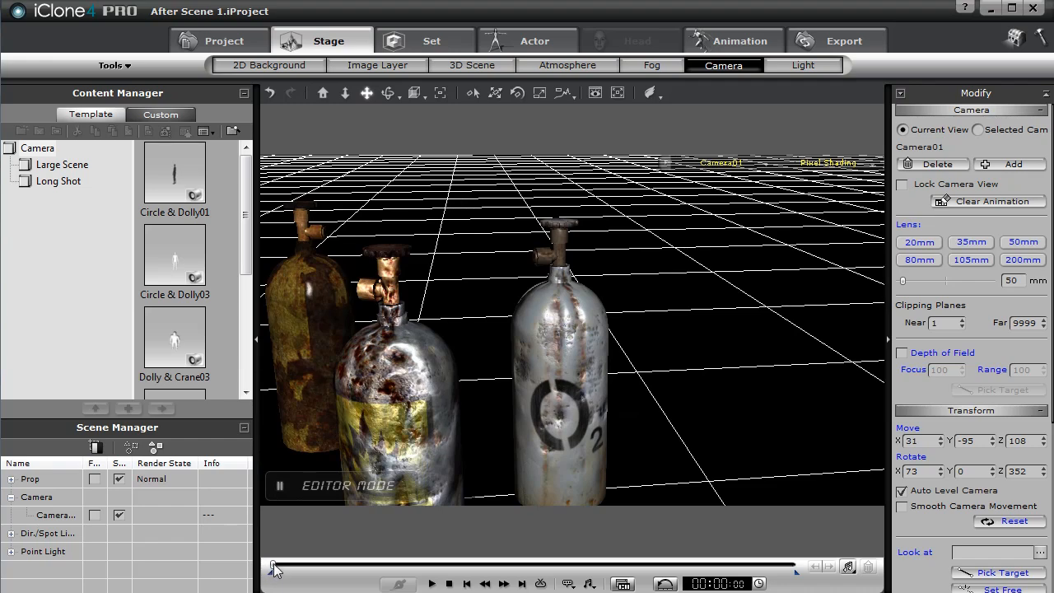
middle_click_drag(371, 387, 800, 328)
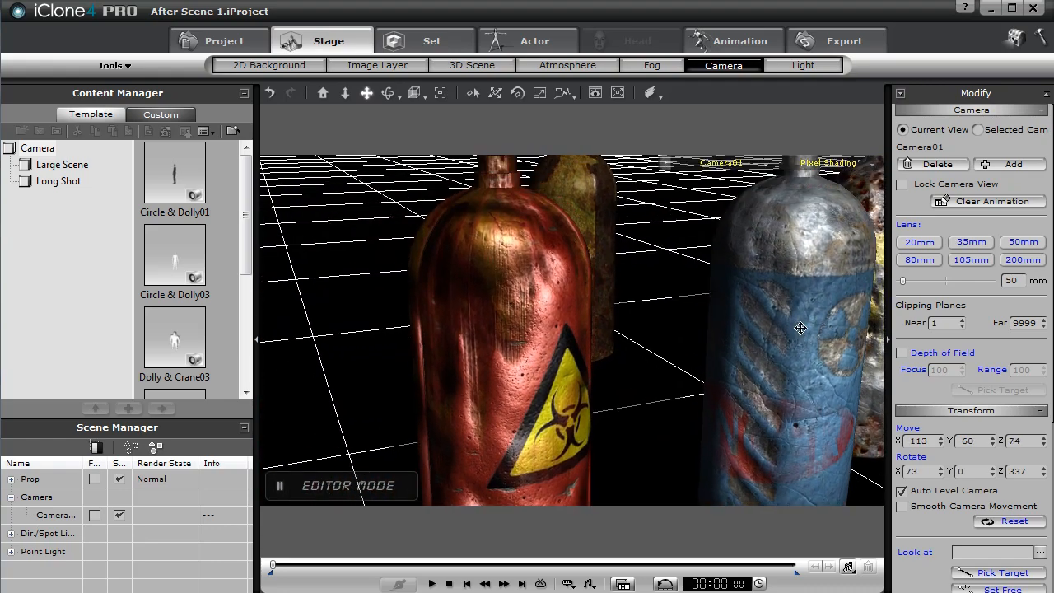
left_click_drag(800, 327, 782, 326)
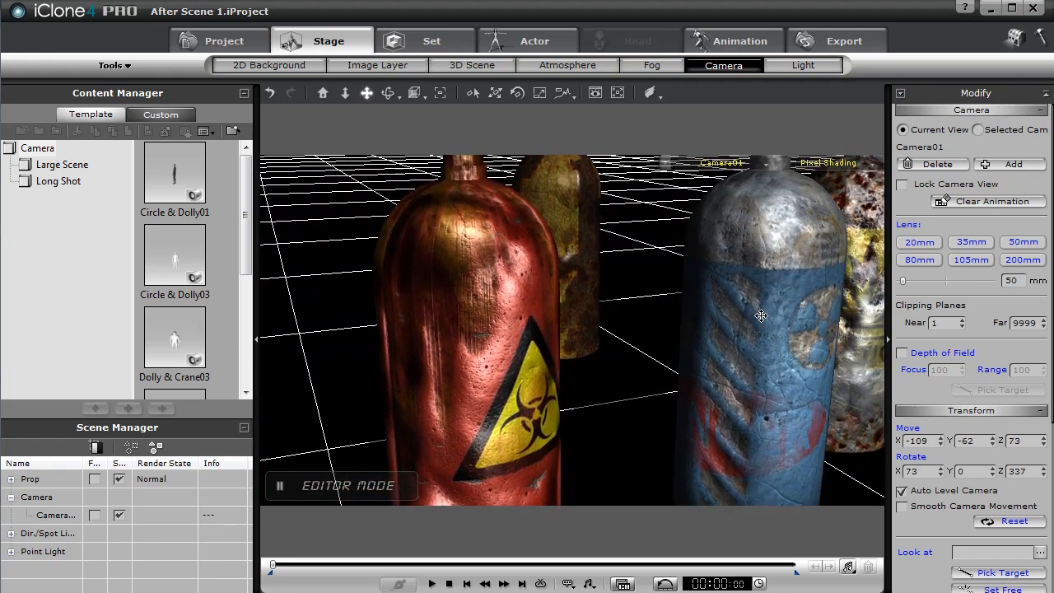
mouse_move(703, 369)
left_mouse_down()
mouse_move(703, 355)
mouse_move(704, 379)
left_mouse_up()
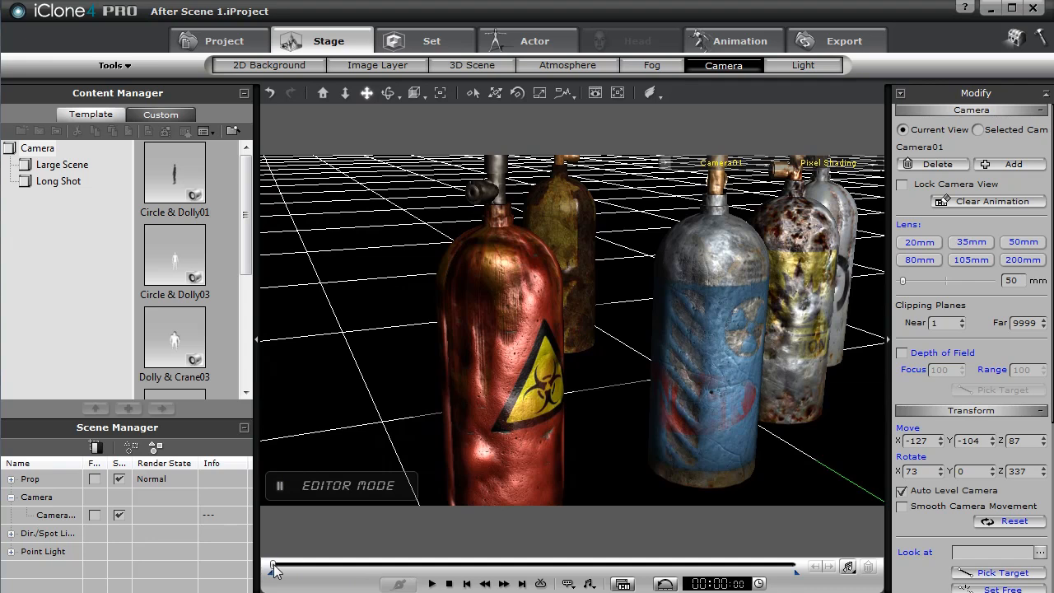
At about 00:10:81, swing the camera round to about X 162, Y 36, Z 80 with Z rotation 76, and play back the move
left_click_drag(274, 566, 442, 566)
right_click_drag(674, 309, 523, 370)
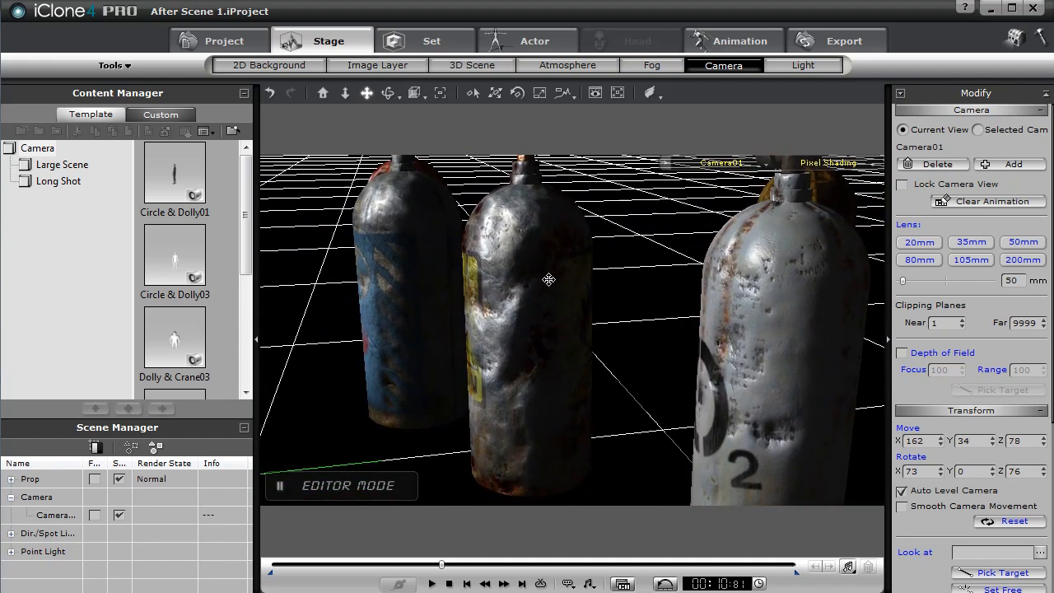
left_click(466, 583)
left_click(431, 583)
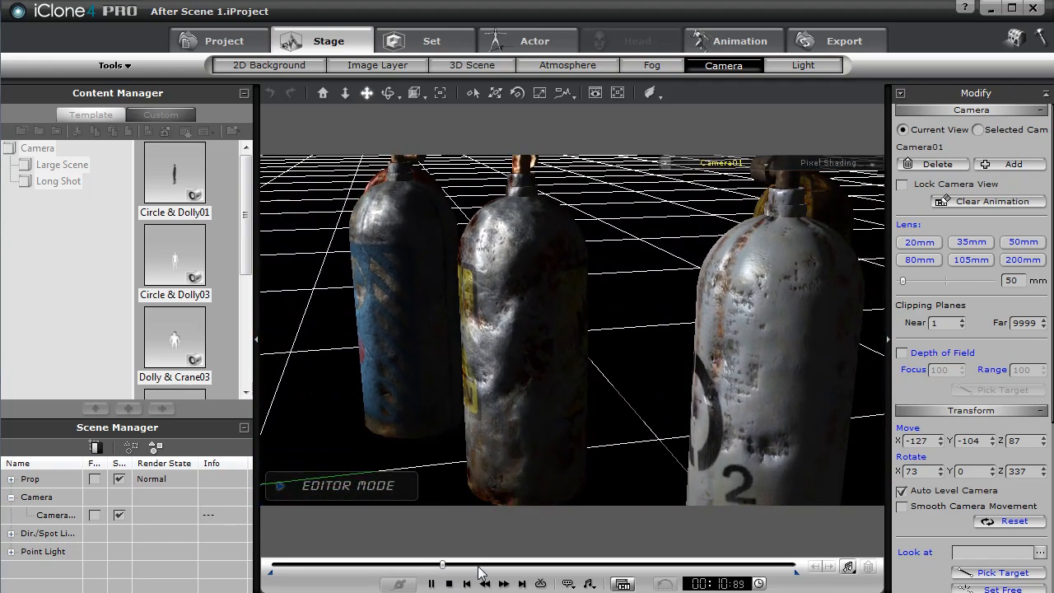
left_click(431, 584)
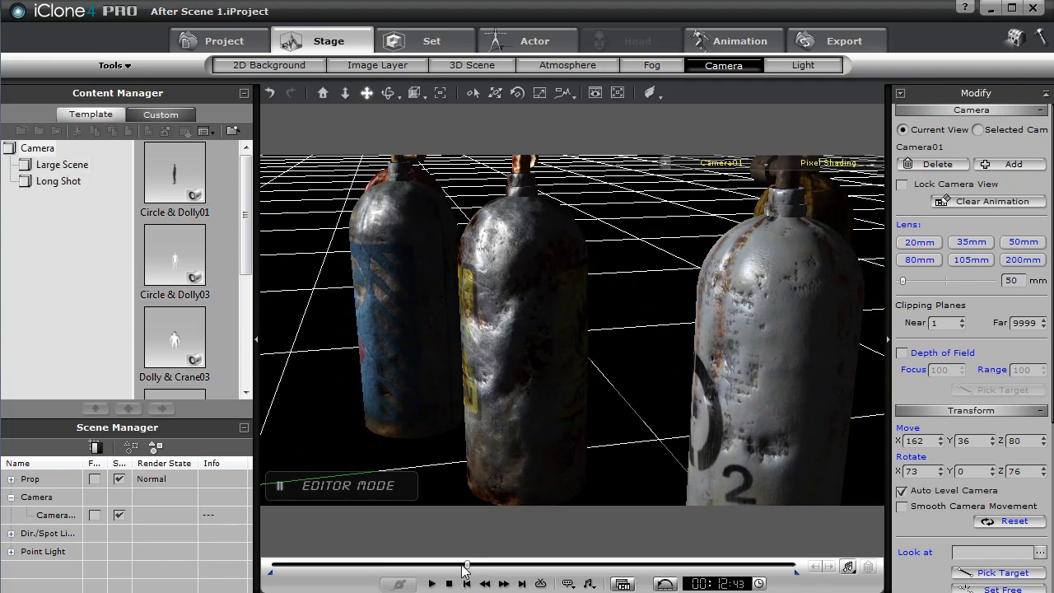
At about 00:19:97, move the camera behind the tanks to about X 131, Y 246, Z 102 with Z rotation about 122
left_click_drag(468, 570, 588, 573)
right_click_drag(682, 258, 433, 236)
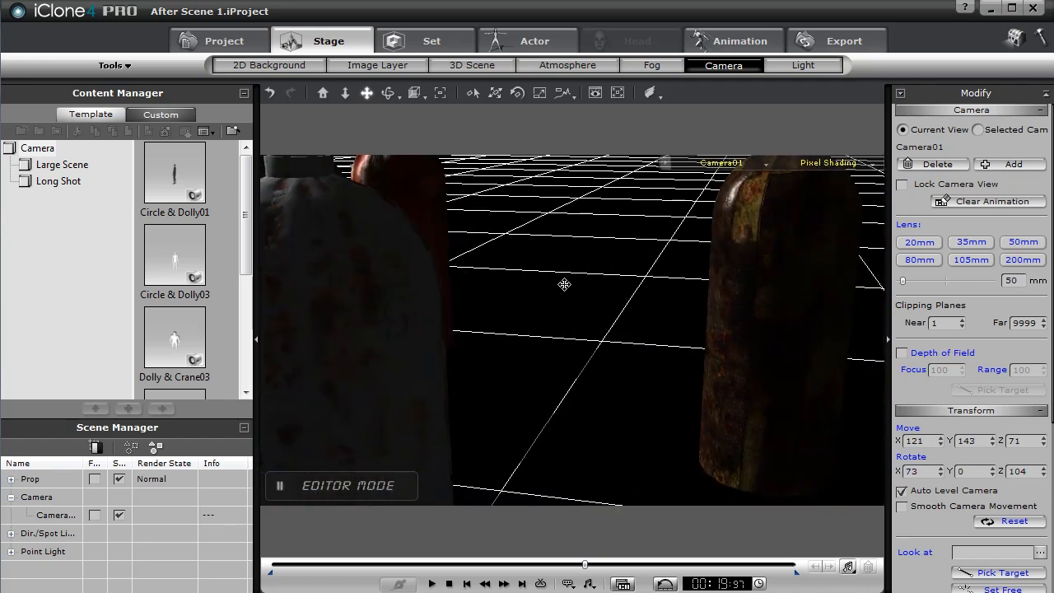
right_click_drag(564, 284, 445, 313)
left_click_drag(452, 323, 446, 351)
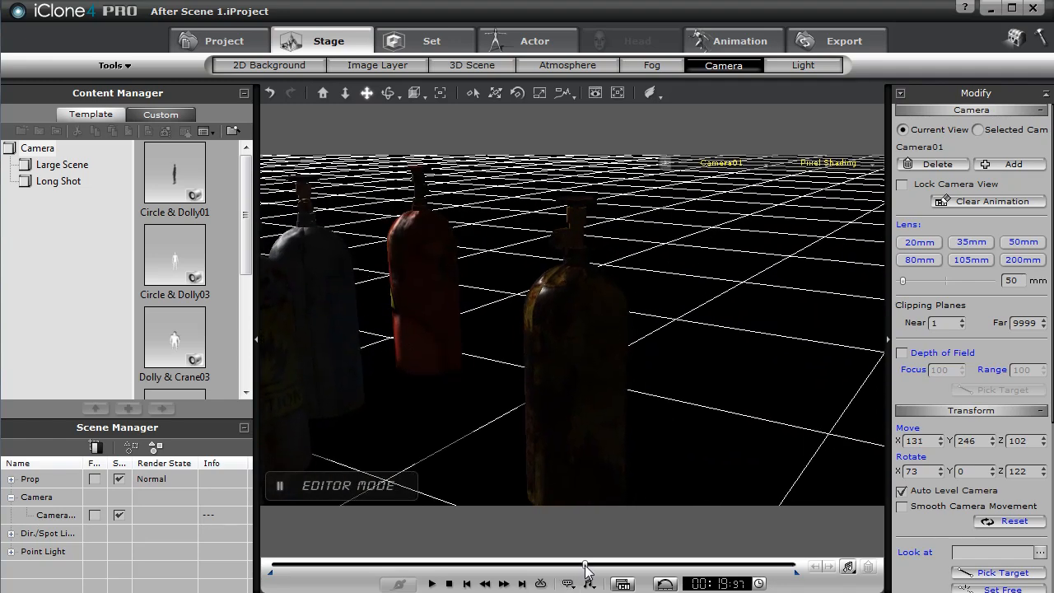
Play back the first camera's move from about 00:09:55 and pause it a few seconds on
left_click_drag(587, 569, 428, 572)
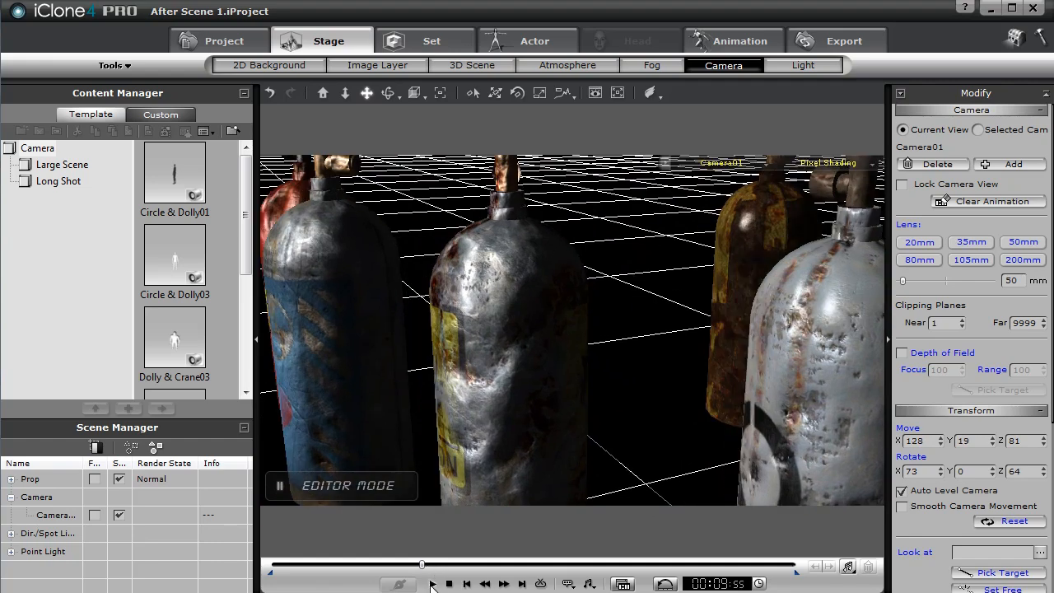
left_click(431, 583)
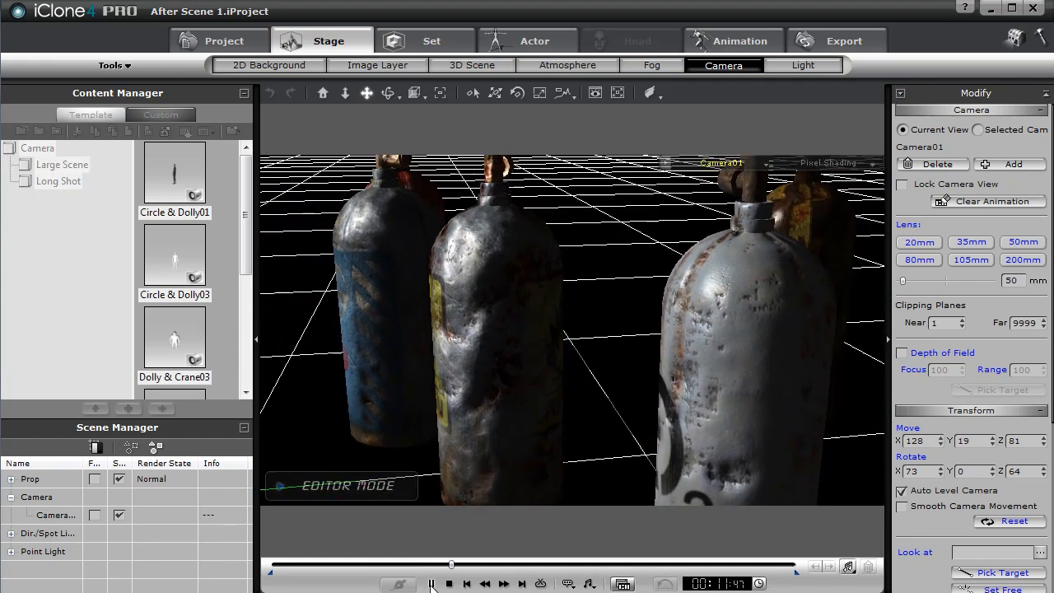
left_click(432, 584)
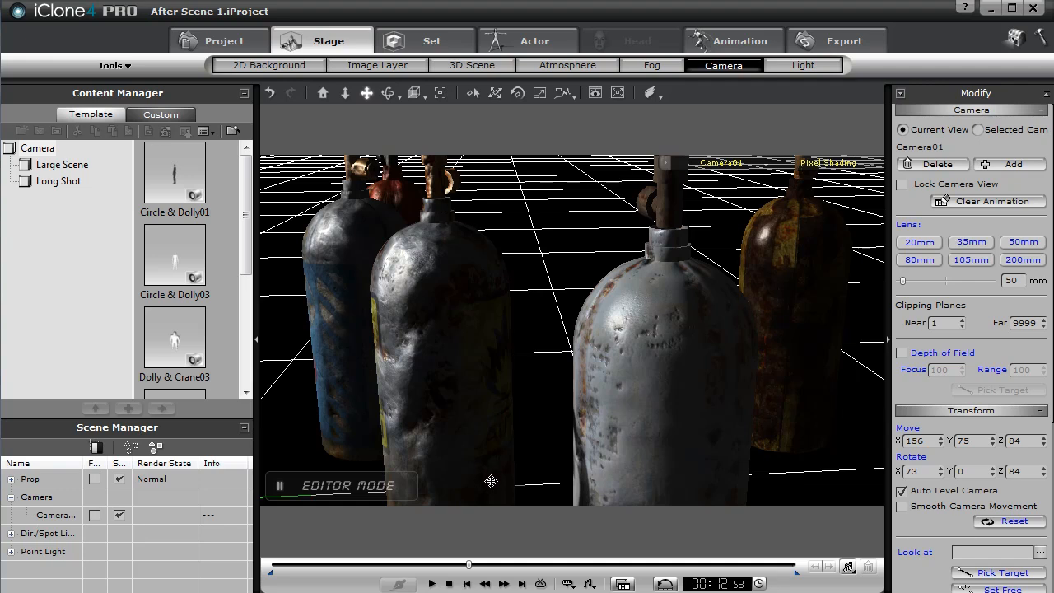
Add a second camera at the timeline's start and bring it close to the rusted yellow-label tank, about X 8, Y -29, Z 79
left_click(467, 584)
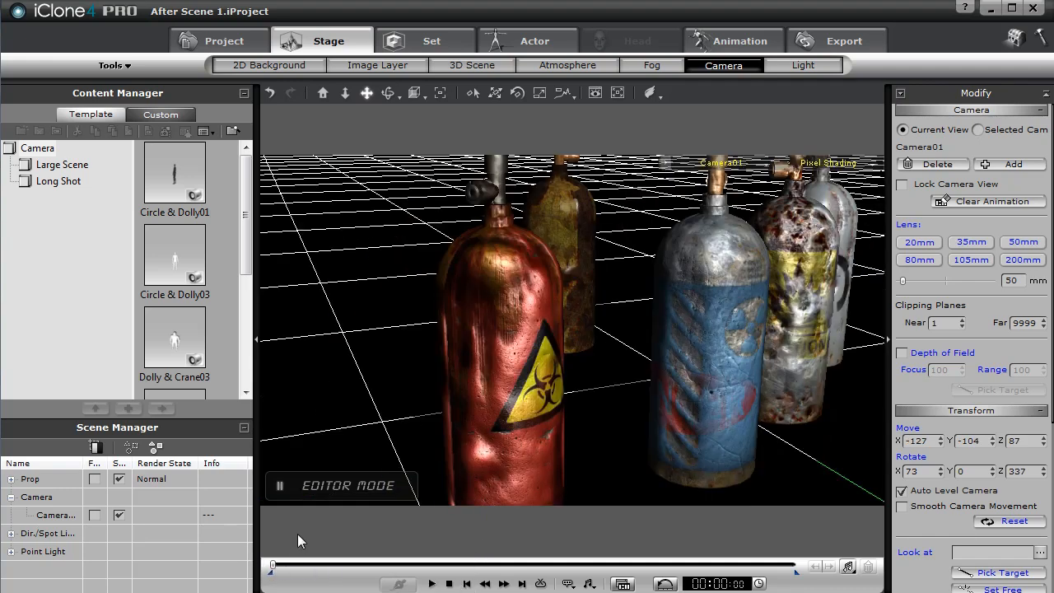
left_click(1012, 165)
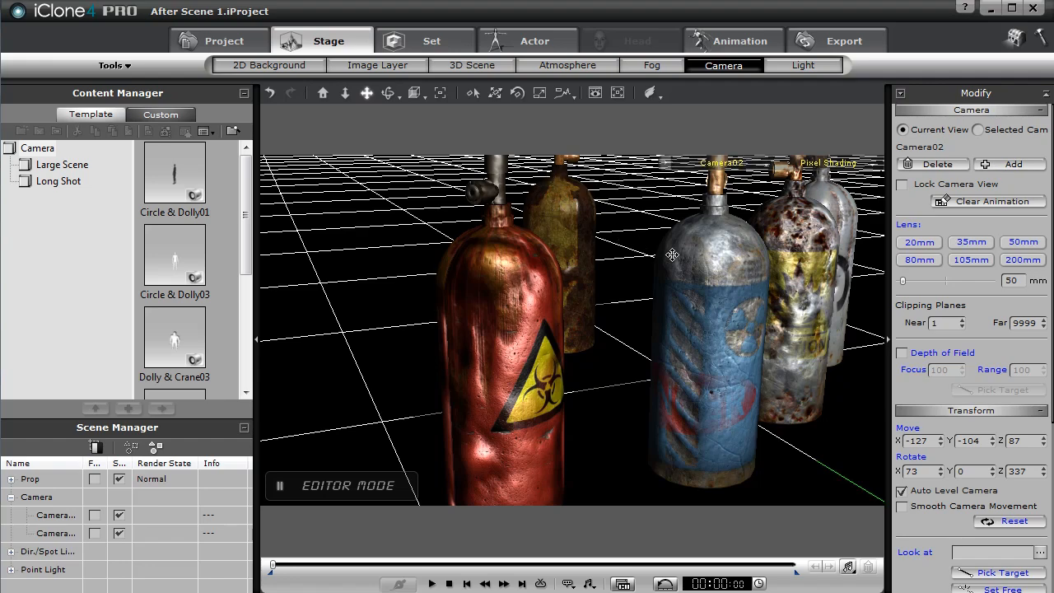
mouse_move(673, 255)
right_mouse_down()
mouse_move(494, 280)
mouse_move(683, 268)
right_mouse_up()
left_click_drag(682, 268, 496, 350)
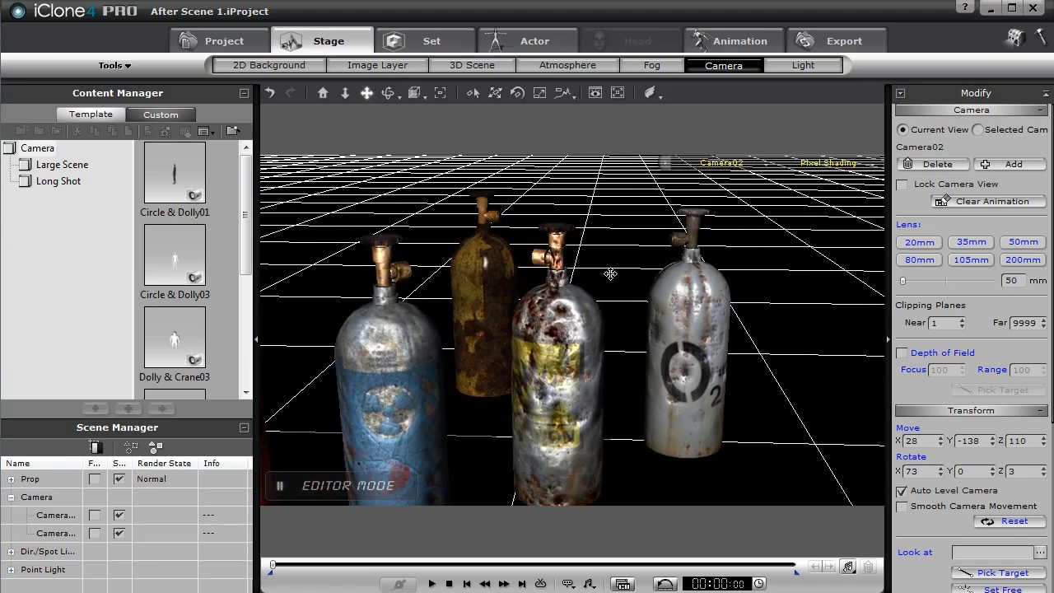
left_click_drag(609, 274, 570, 281)
right_click_drag(535, 278, 669, 259)
left_click_drag(506, 270, 794, 341)
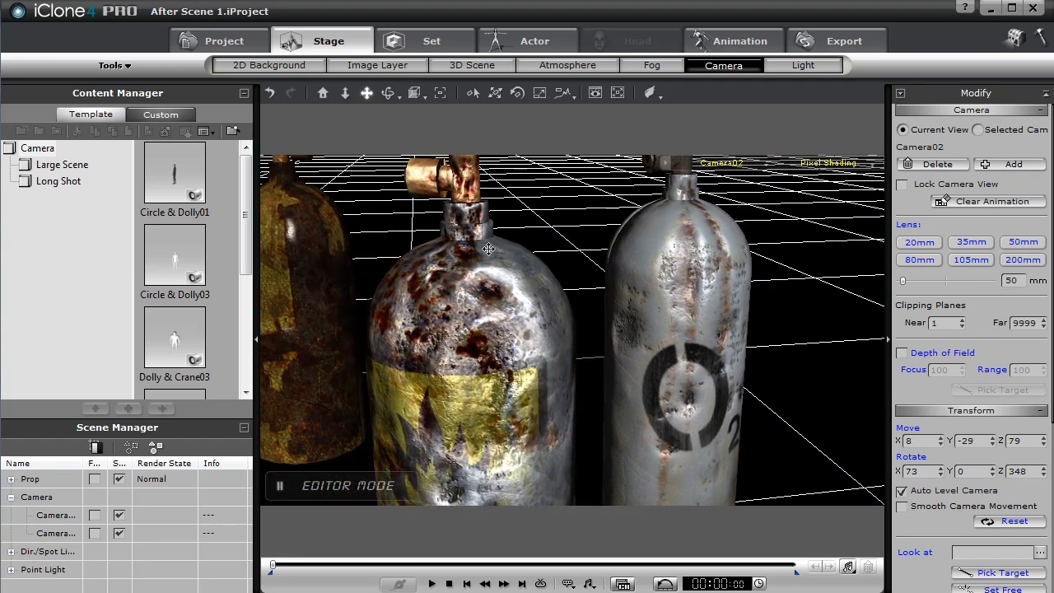
Frame the rusted tank's brass valve with the second camera at about X -1, Y 2, Z 85, with Z rotation 346
left_click_drag(488, 249, 718, 427)
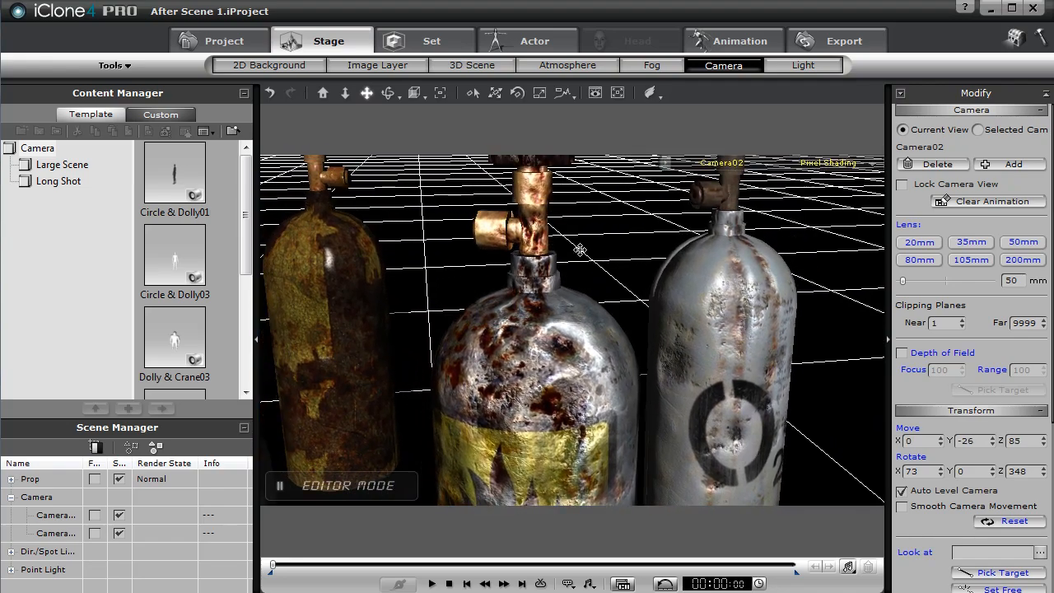
left_click_drag(578, 247, 690, 372)
right_click_drag(606, 261, 623, 247)
scroll(539, 306, "up", 5)
scroll(539, 307, "down", 3)
scroll(539, 307, "up", 3)
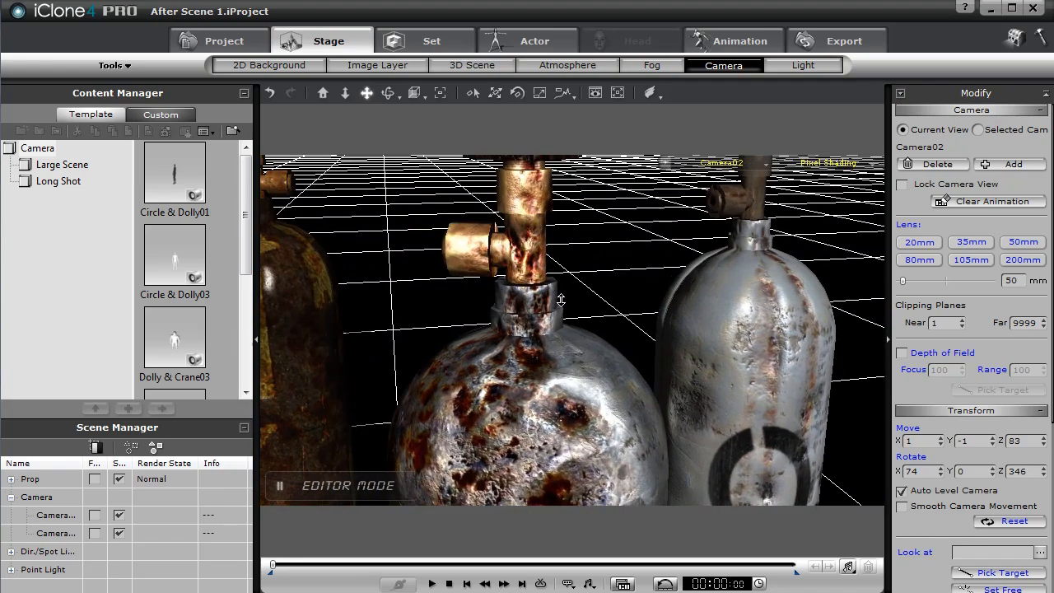
left_click_drag(539, 306, 630, 383)
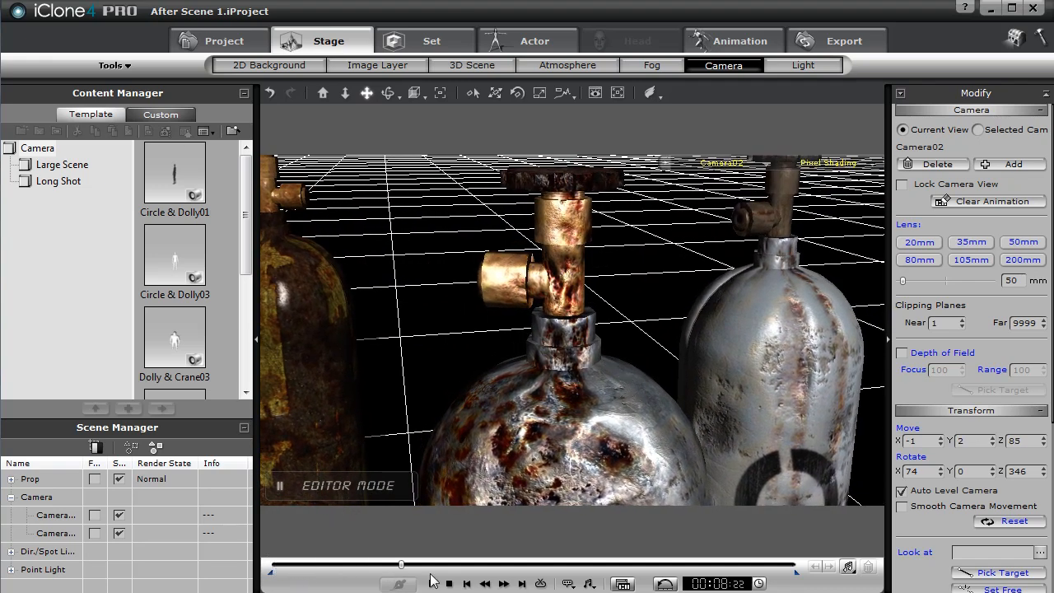
At about 00:20:39, lower the second camera to the tank's base at about X -6, Y -12, Z 31, and scrub back to the start
left_click(591, 566)
mouse_move(568, 454)
left_mouse_down()
mouse_move(587, 263)
mouse_move(555, 436)
mouse_move(576, 340)
mouse_move(559, 248)
left_mouse_up()
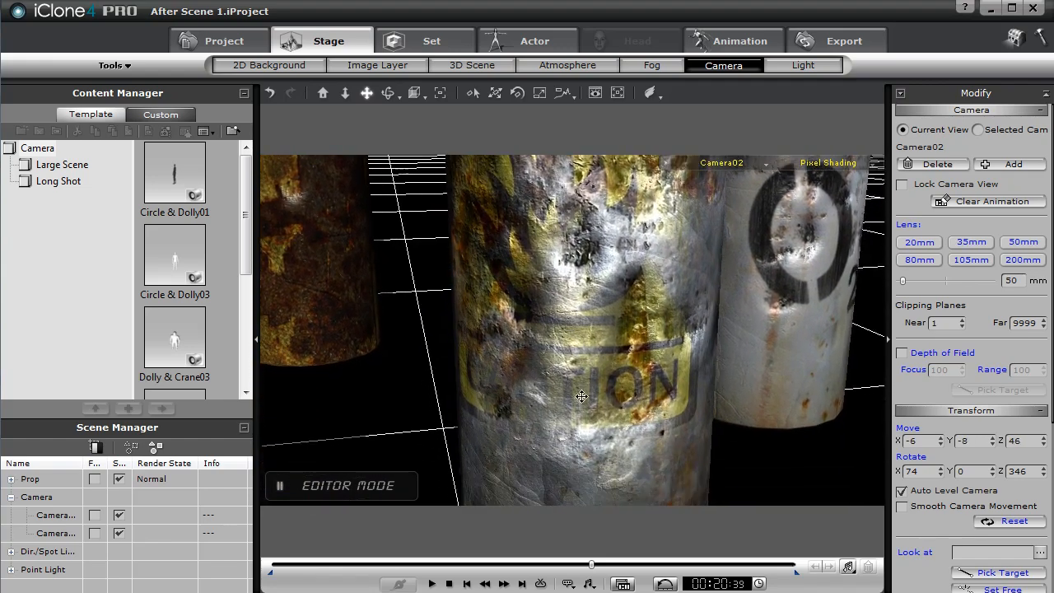
mouse_move(582, 396)
left_mouse_down()
mouse_move(564, 327)
mouse_move(572, 352)
mouse_move(566, 321)
mouse_move(581, 346)
mouse_move(596, 284)
left_mouse_up()
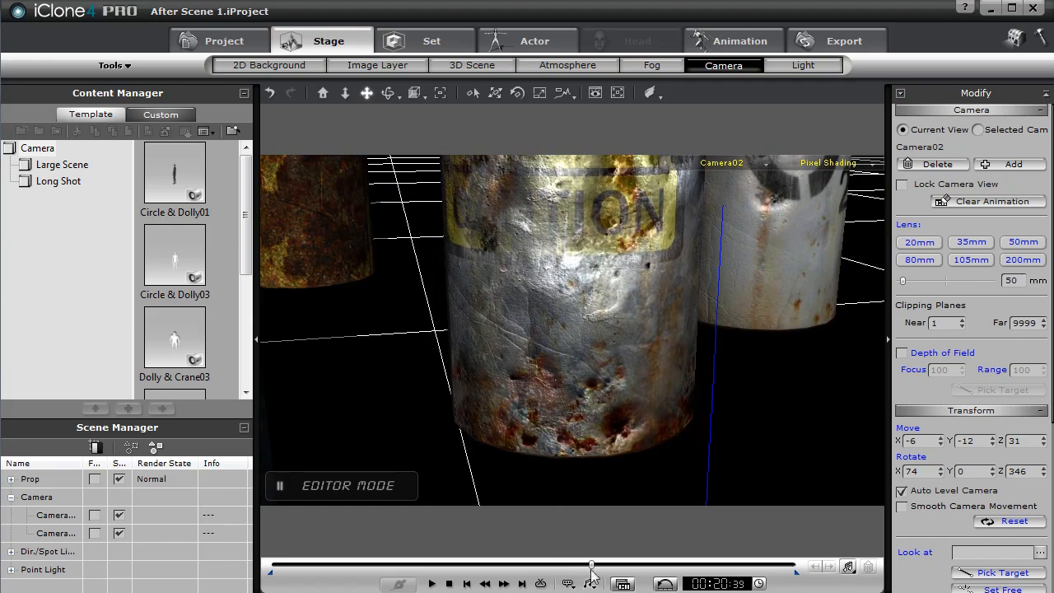
left_click_drag(591, 566, 253, 577)
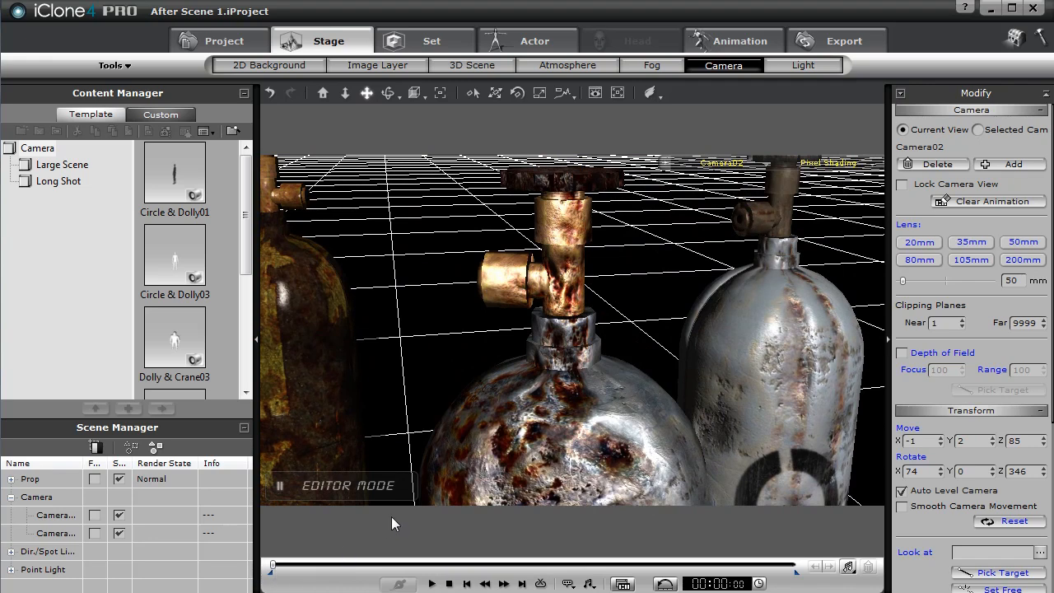
Open the timeline and display Camera01's Transform track
left_click(623, 583)
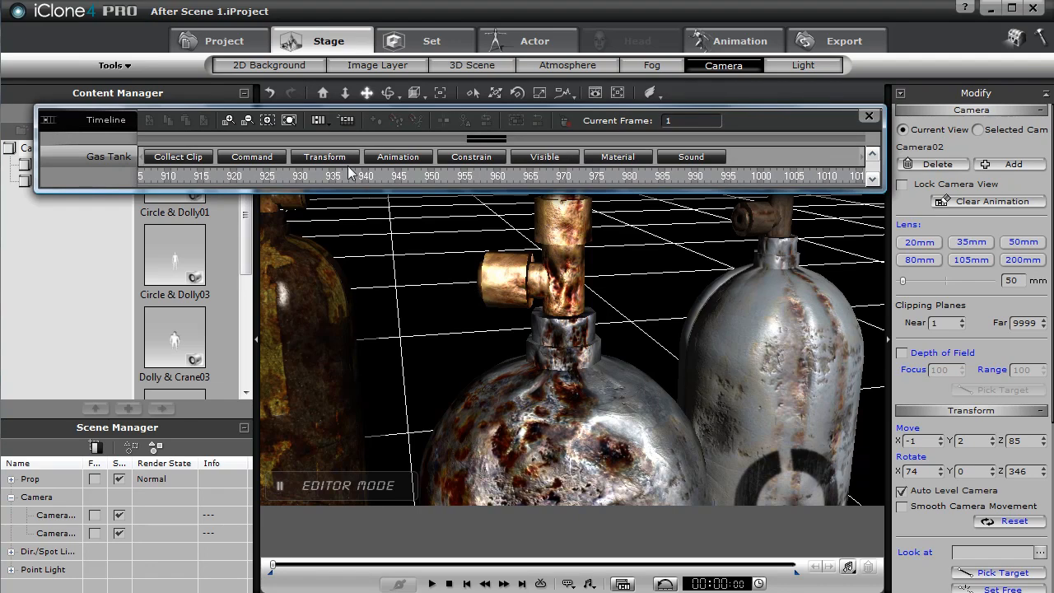
left_click(319, 121)
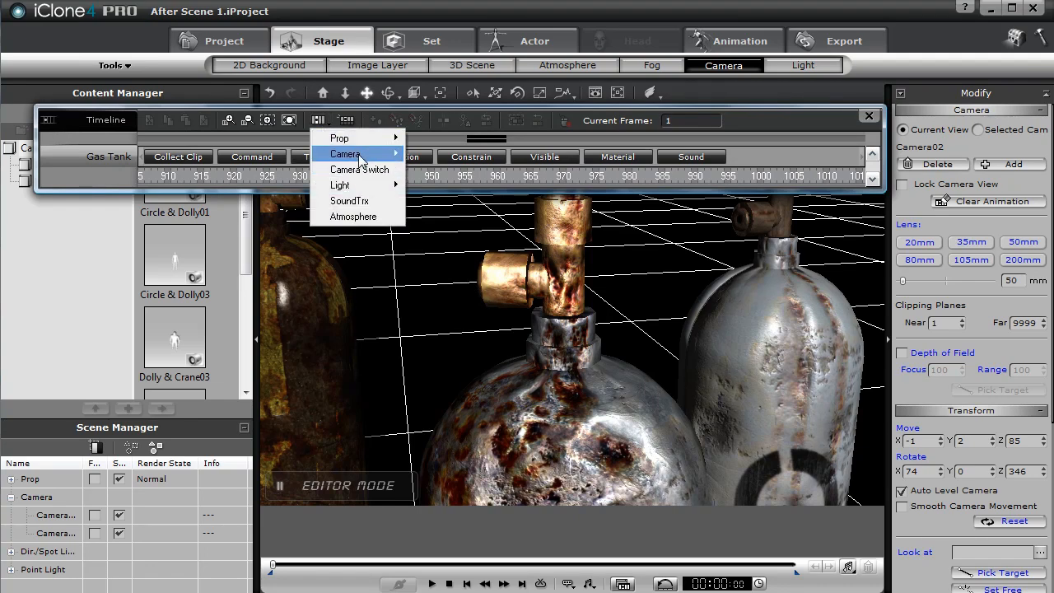
mouse_move(373, 159)
left_click(437, 152)
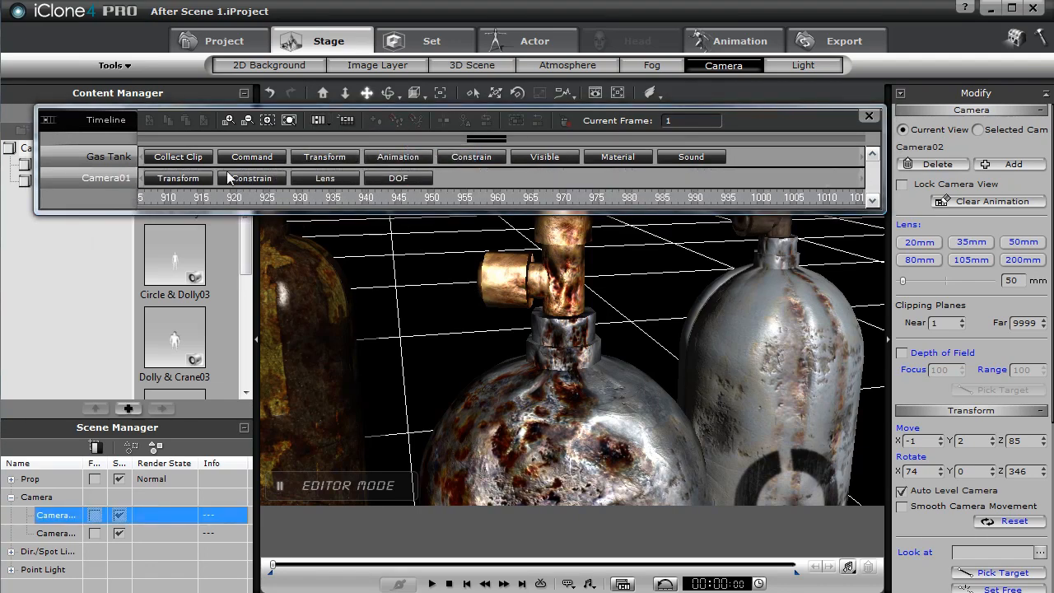
left_click(188, 179)
Inspect Camera01's transform keys at frame 650 and at frame 1
left_click_drag(478, 141, 366, 141)
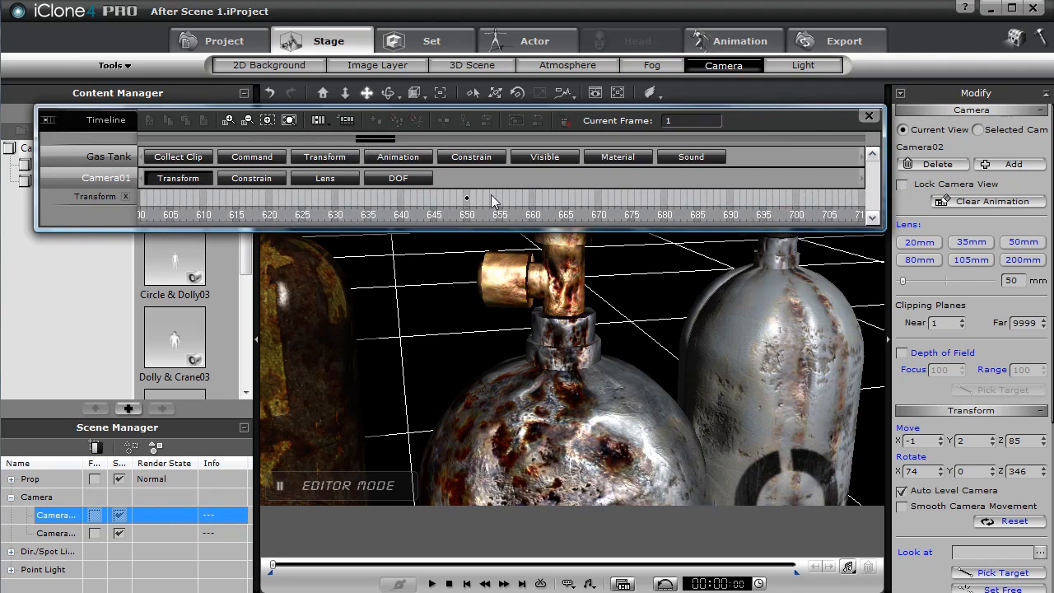
left_click(466, 200)
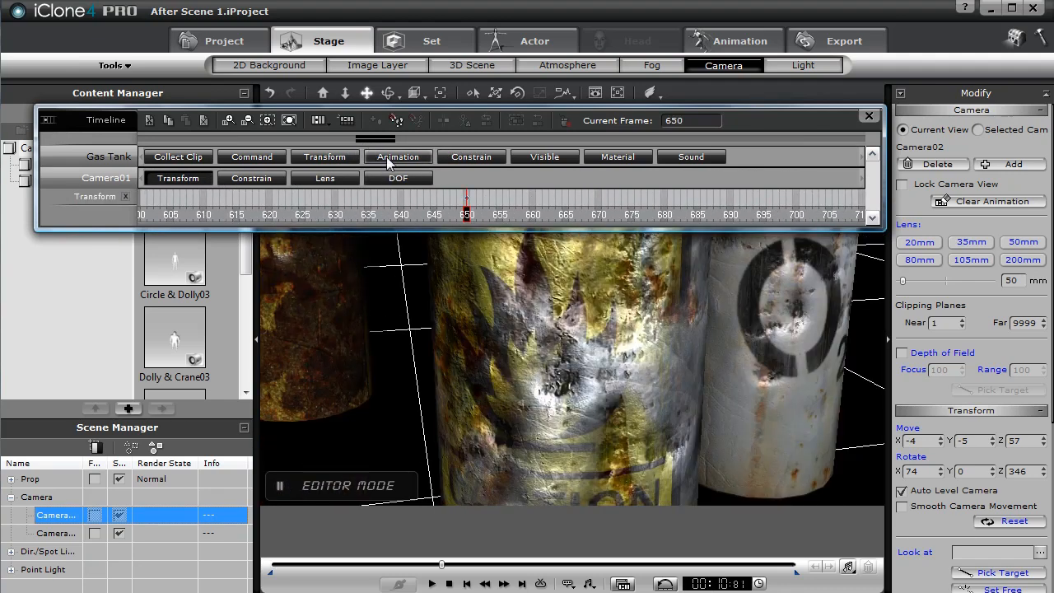
left_click_drag(382, 143, 152, 137)
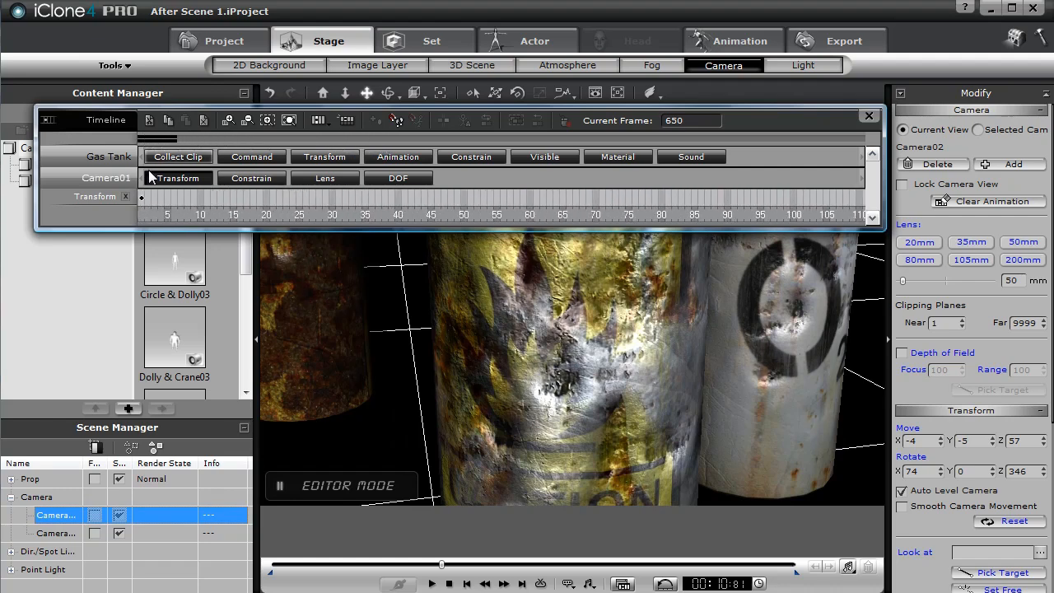
left_click(139, 201)
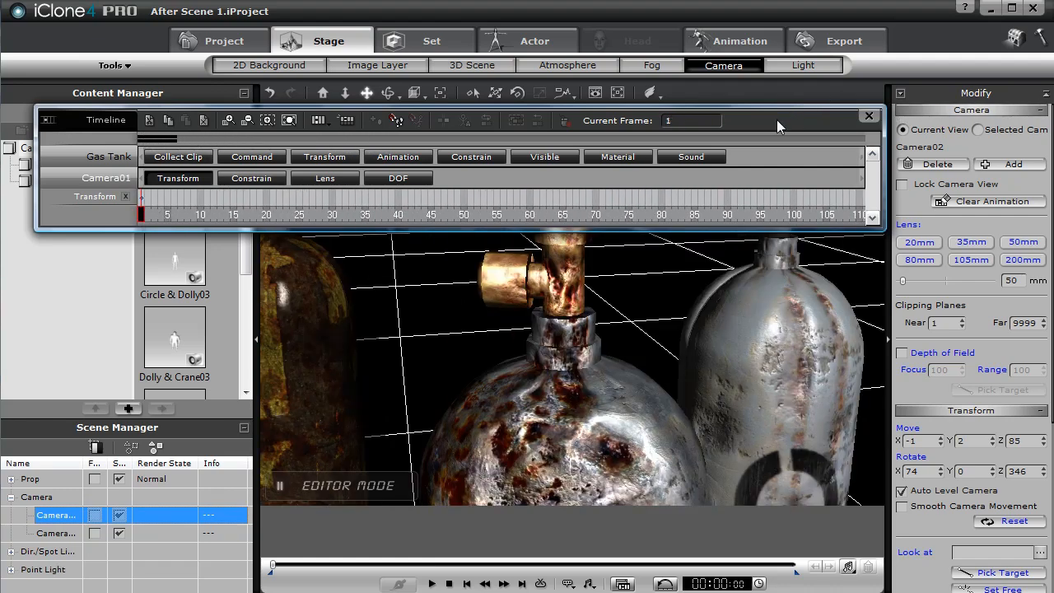
Switch the viewport to Camera01 and check its framing at the frame 650 transform key
left_click_drag(776, 119, 804, 223)
left_click(718, 163)
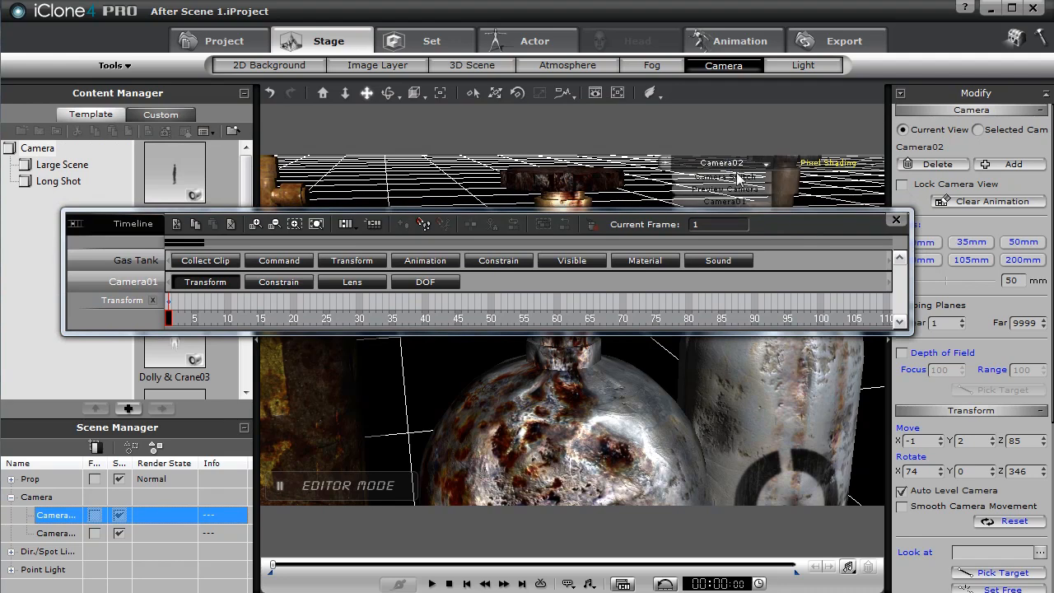
left_click(737, 199)
left_click_drag(776, 207, 761, 126)
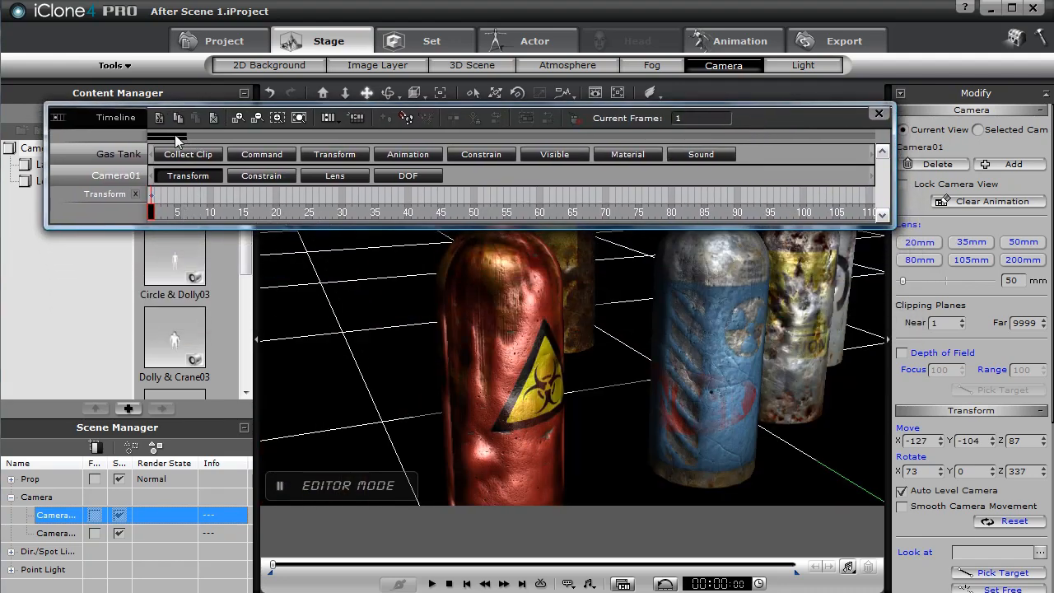
mouse_move(175, 142)
left_mouse_down()
mouse_move(323, 140)
mouse_move(362, 171)
mouse_move(392, 175)
left_mouse_up()
left_click(566, 202)
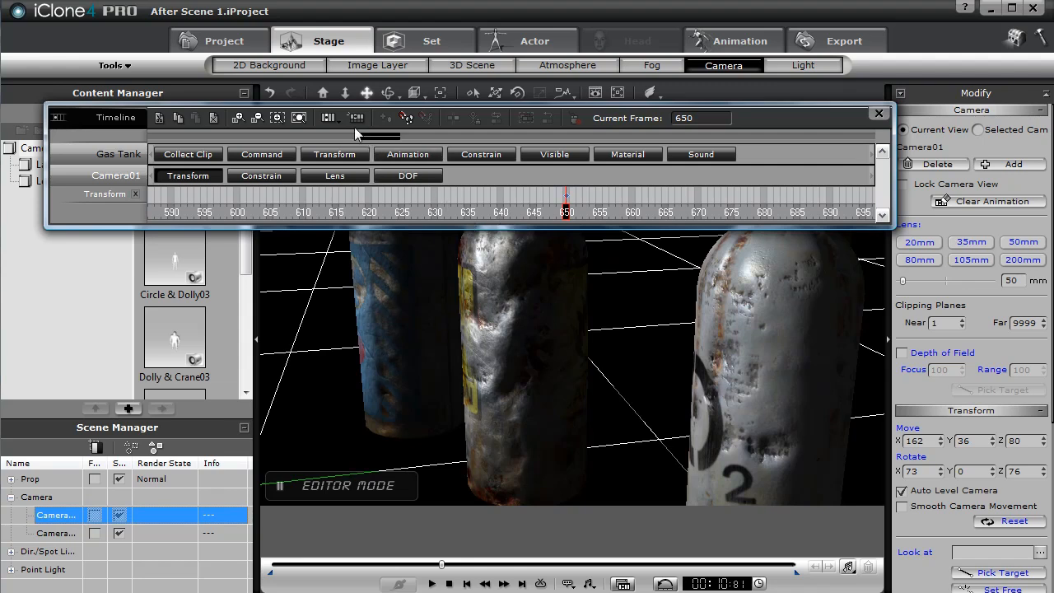
Add the Camera Switch section to the timeline and show its Switcher track
left_click(335, 117)
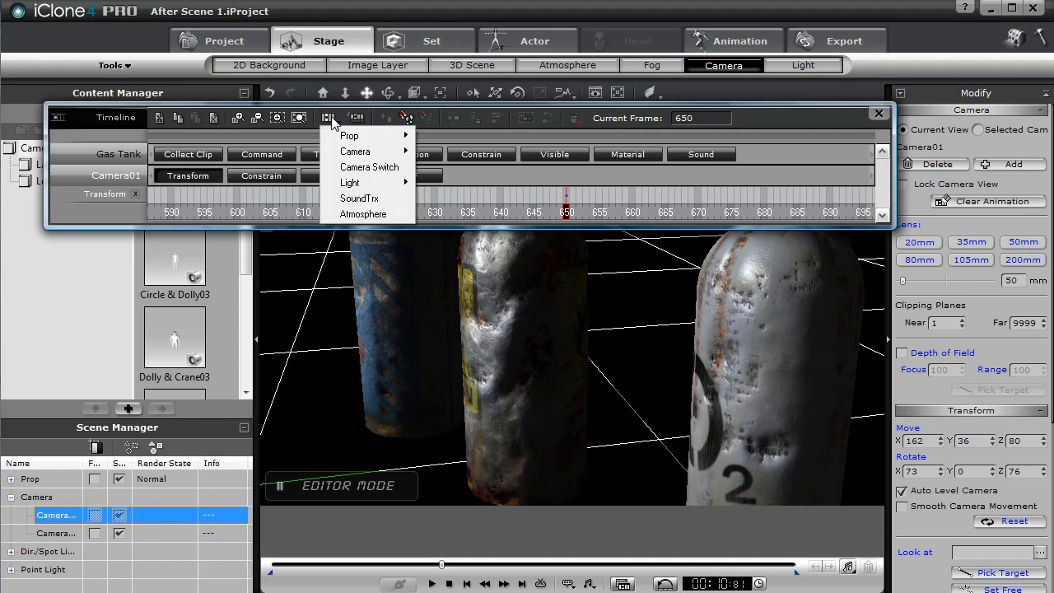
left_click(369, 167)
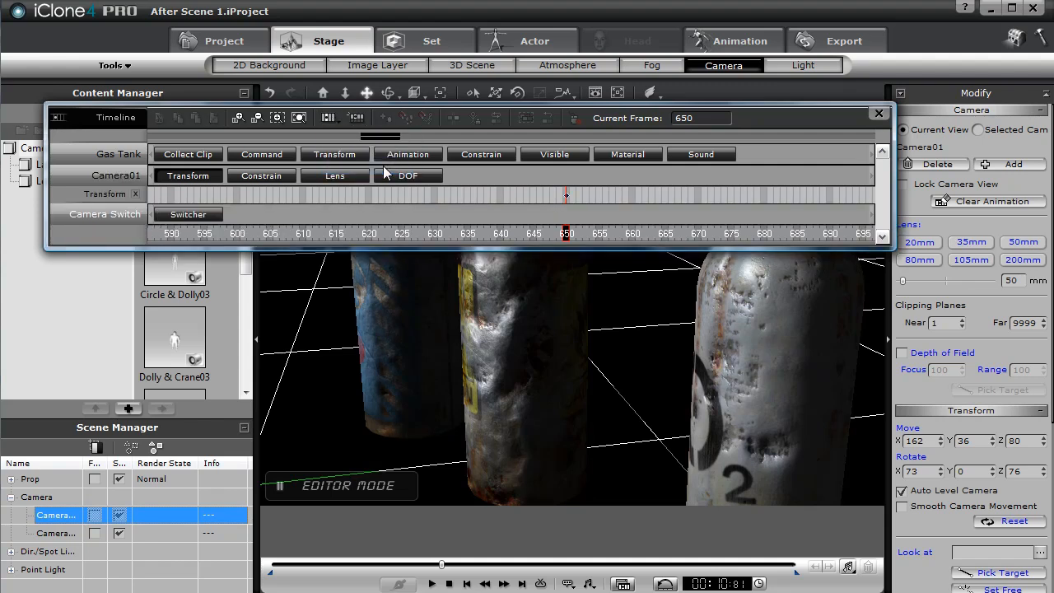
left_click(189, 215)
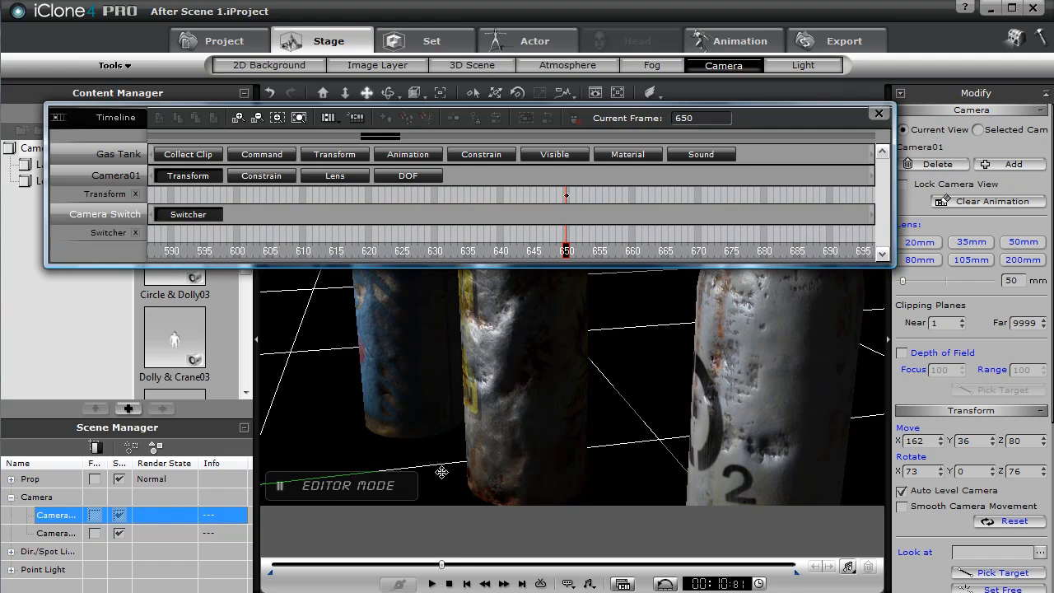
Add a Camera01 key to the Switcher track near the start and shift it to frame 1
left_click(467, 584)
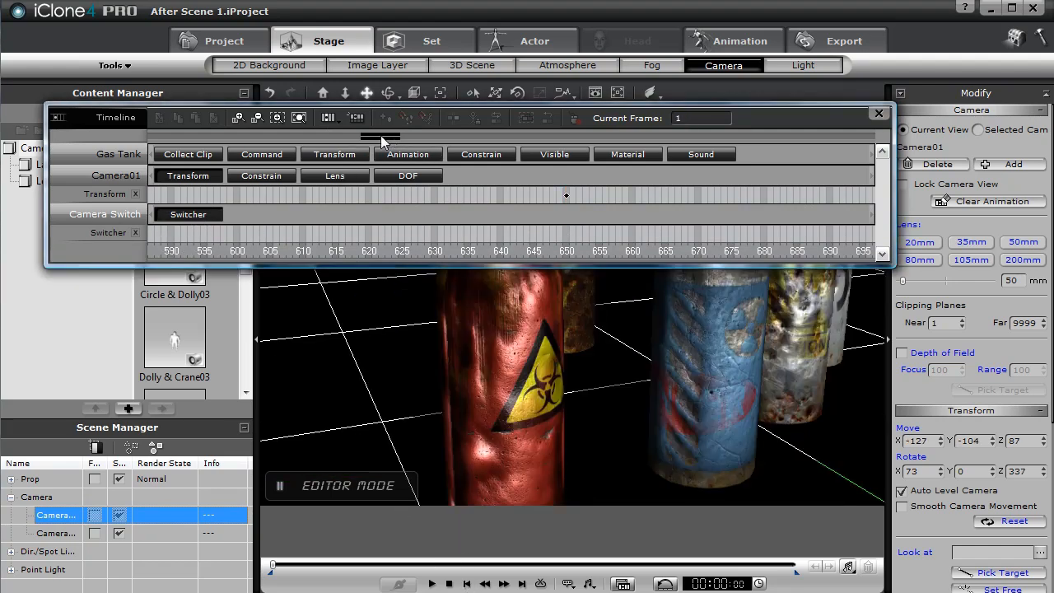
left_click_drag(380, 136, 167, 136)
right_click(161, 237)
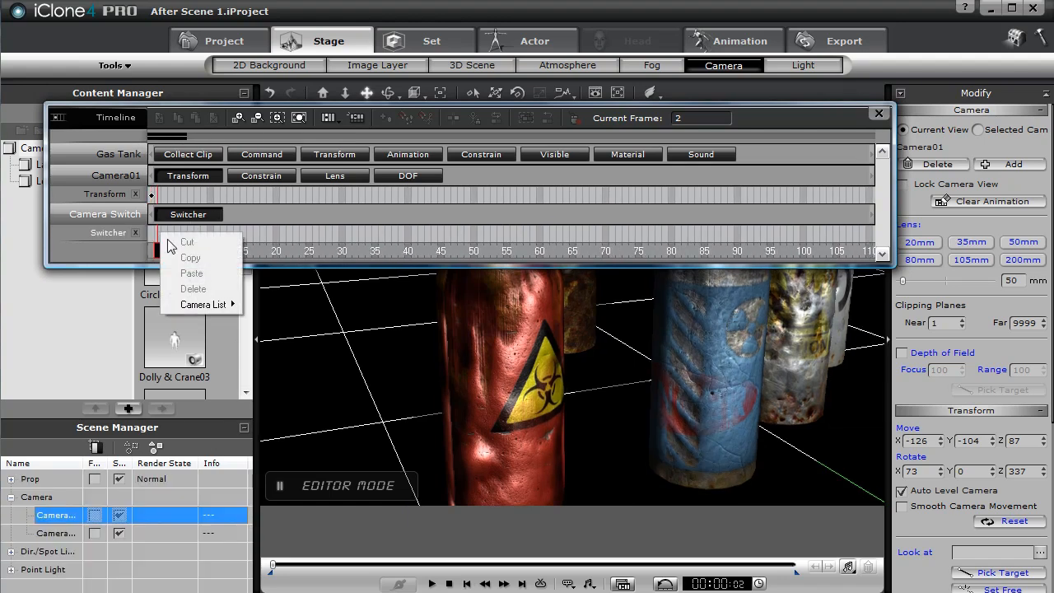
mouse_move(224, 307)
left_click(278, 321)
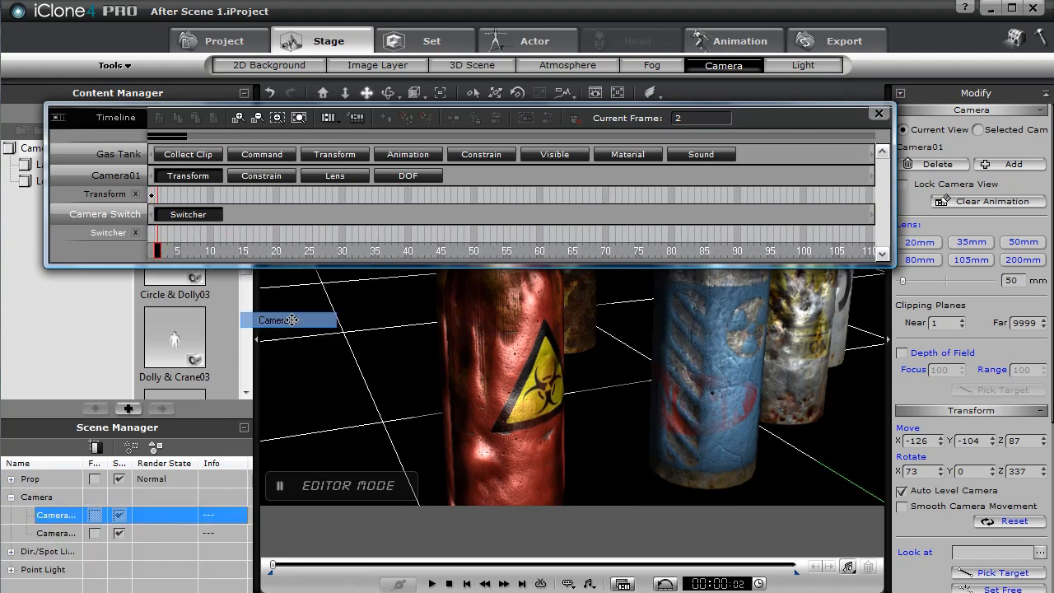
left_click_drag(159, 233, 140, 234)
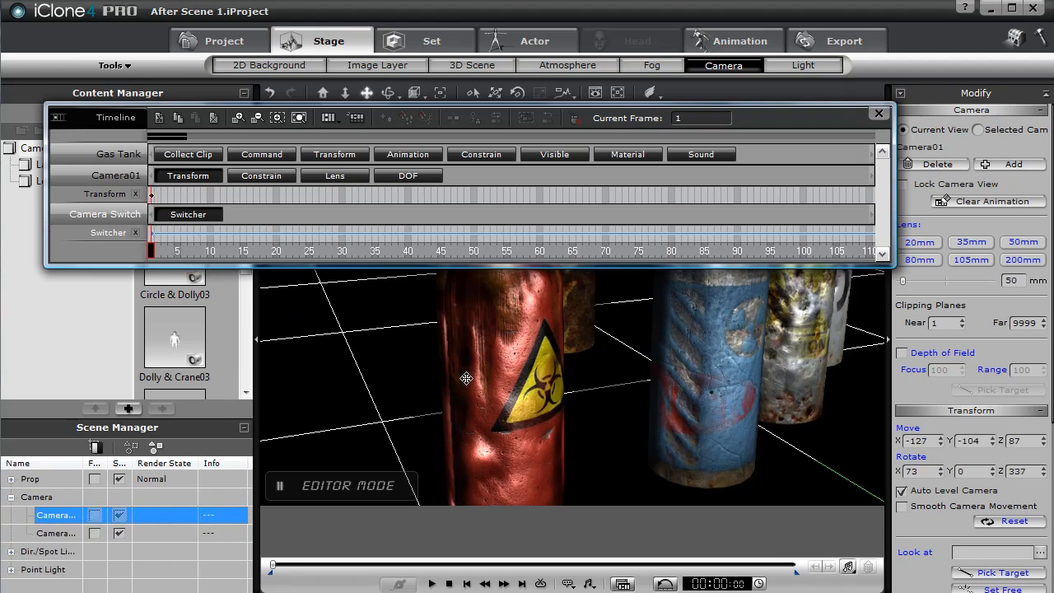
Play the scene forward and add a Camera02 key to the Switcher track at frame 429
left_click(430, 583)
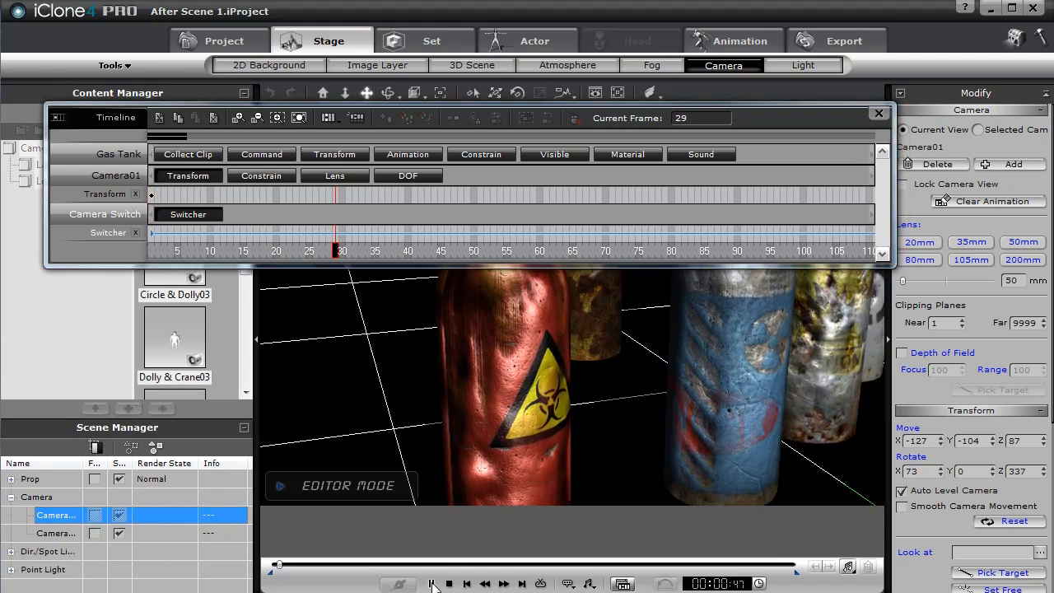
left_click(433, 584)
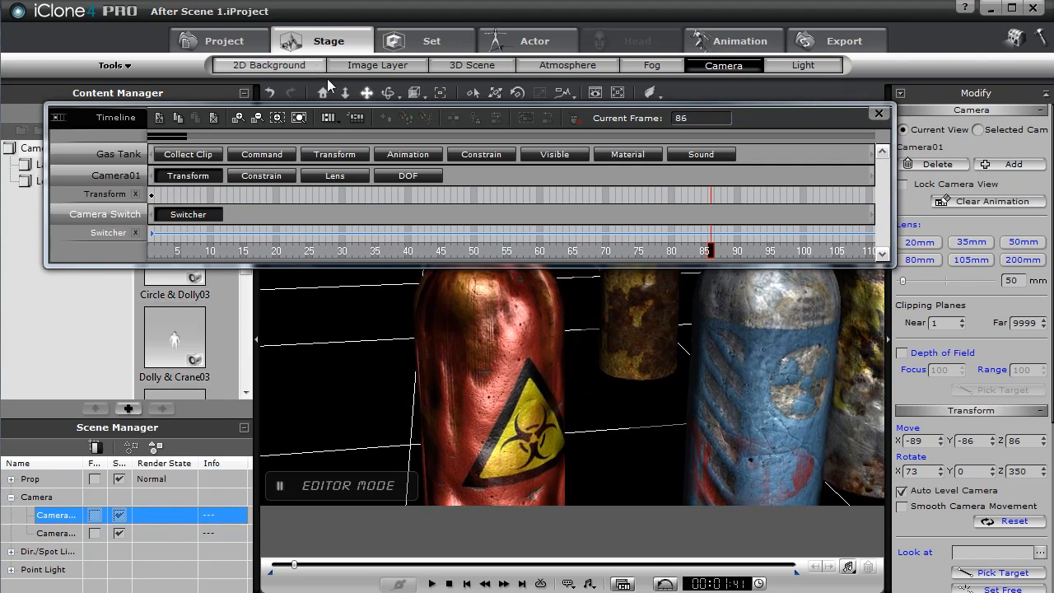
left_click(257, 118)
left_click(258, 118)
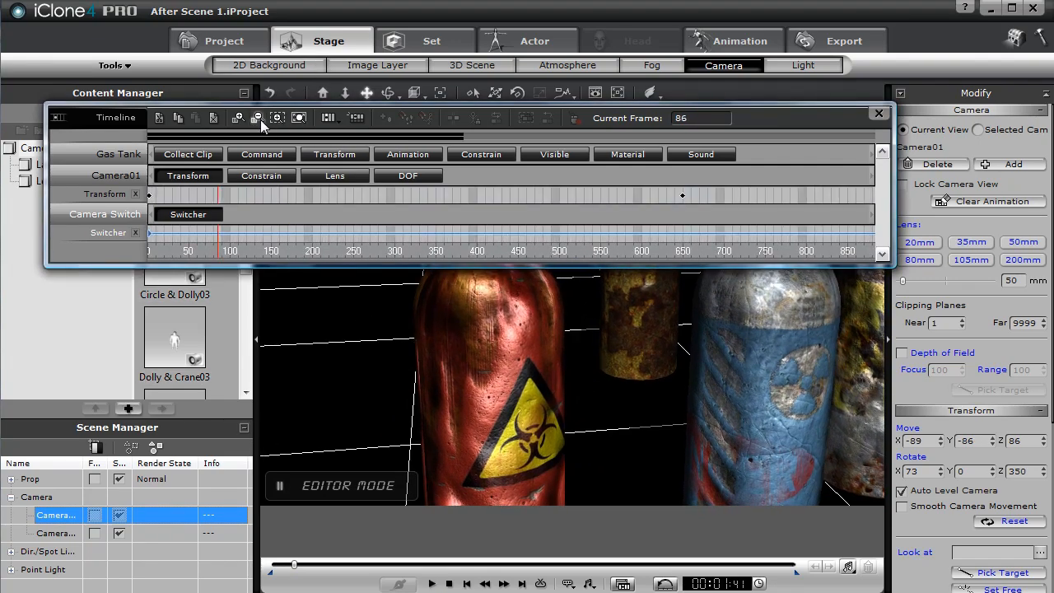
left_click(432, 584)
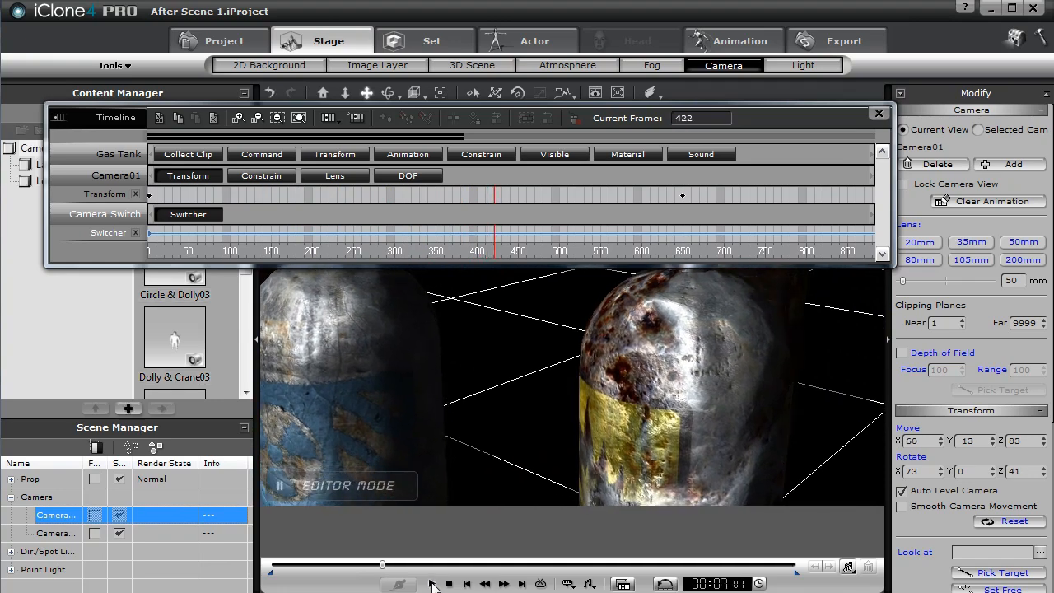
right_click(505, 238)
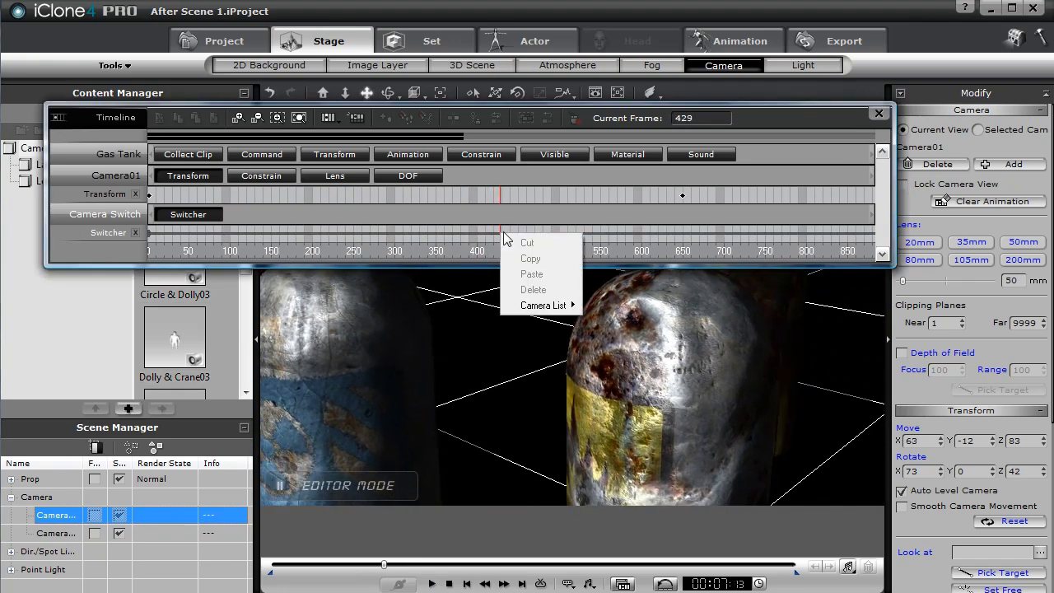
mouse_move(546, 310)
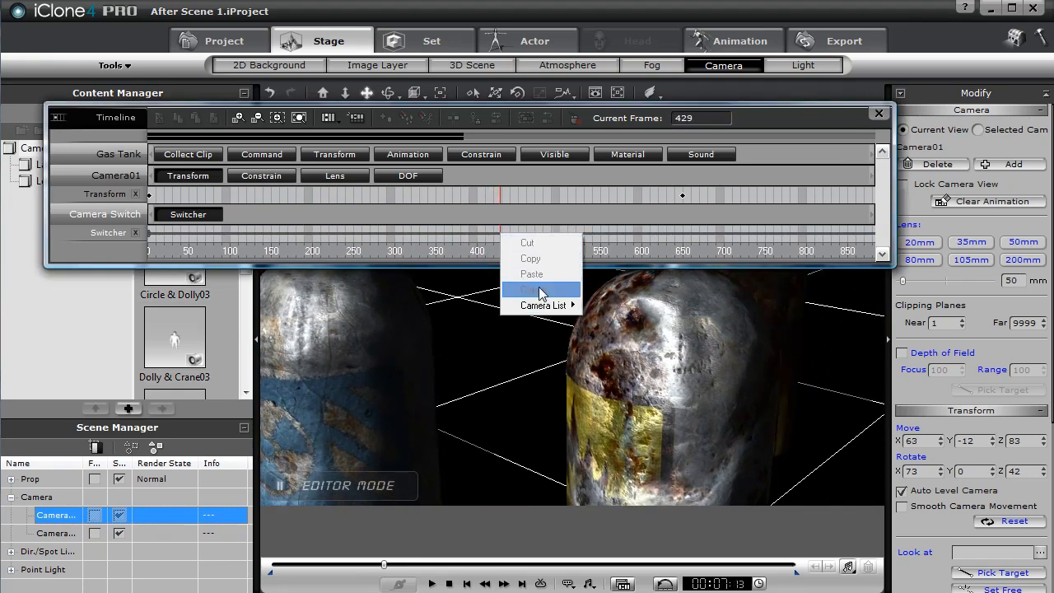
left_click(637, 339)
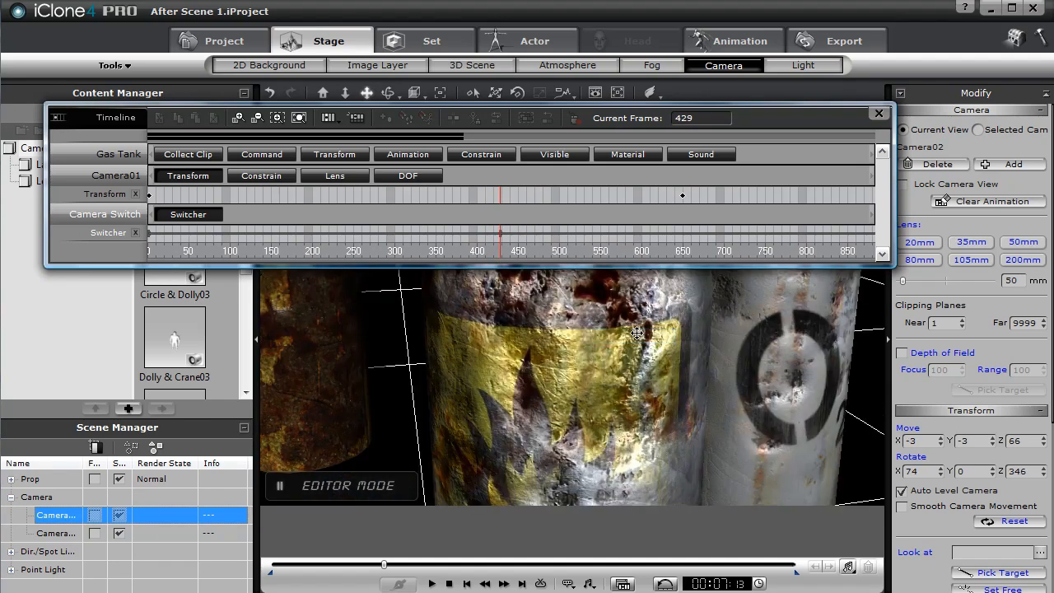
Continue playback to frame 761 and add a Camera01 key there on the Switcher track
left_click(434, 583)
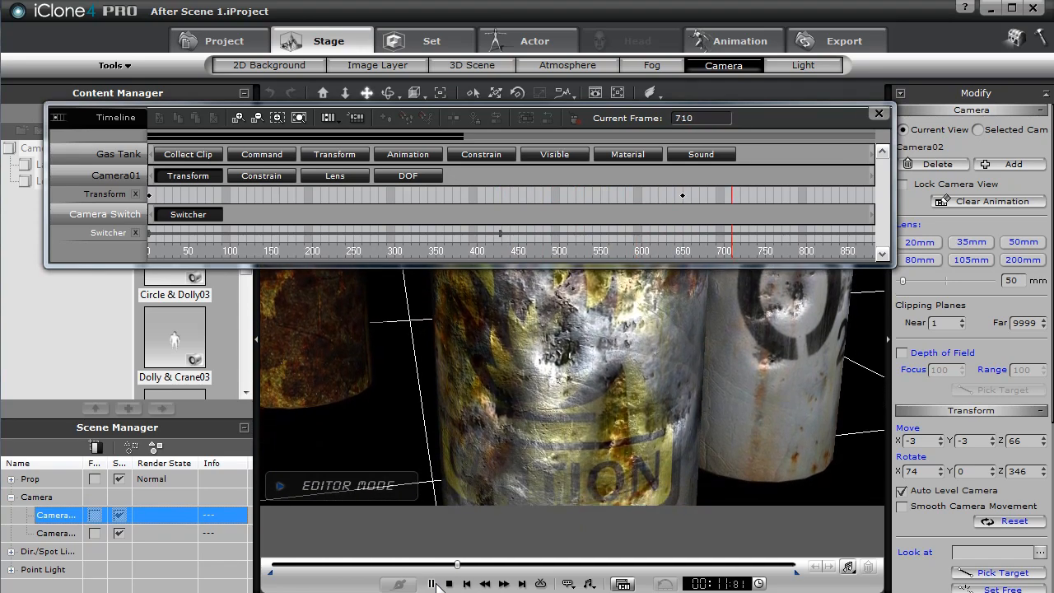
left_click(451, 583)
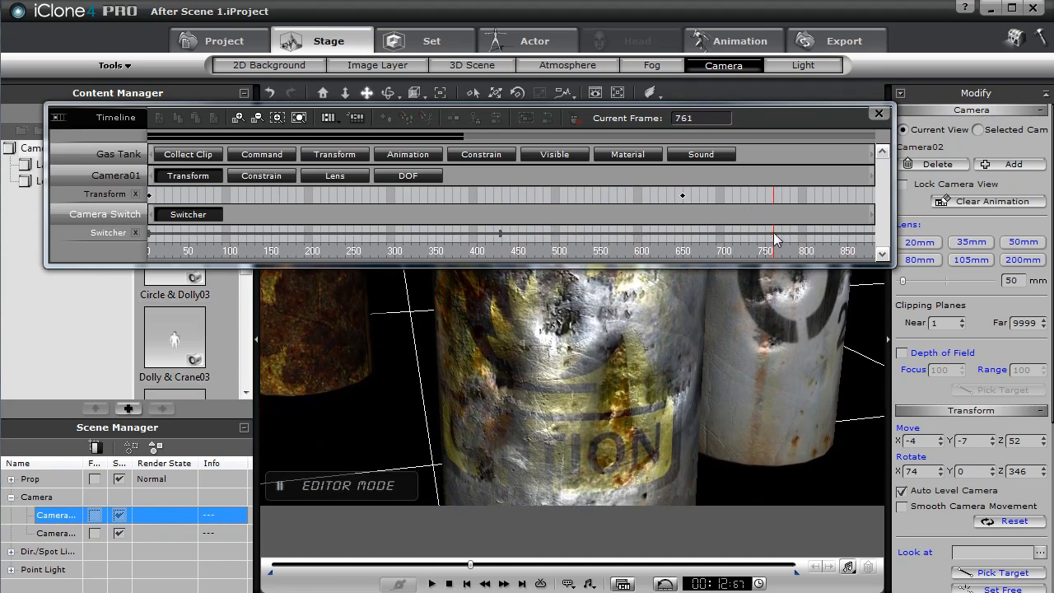
right_click(774, 238)
mouse_move(829, 310)
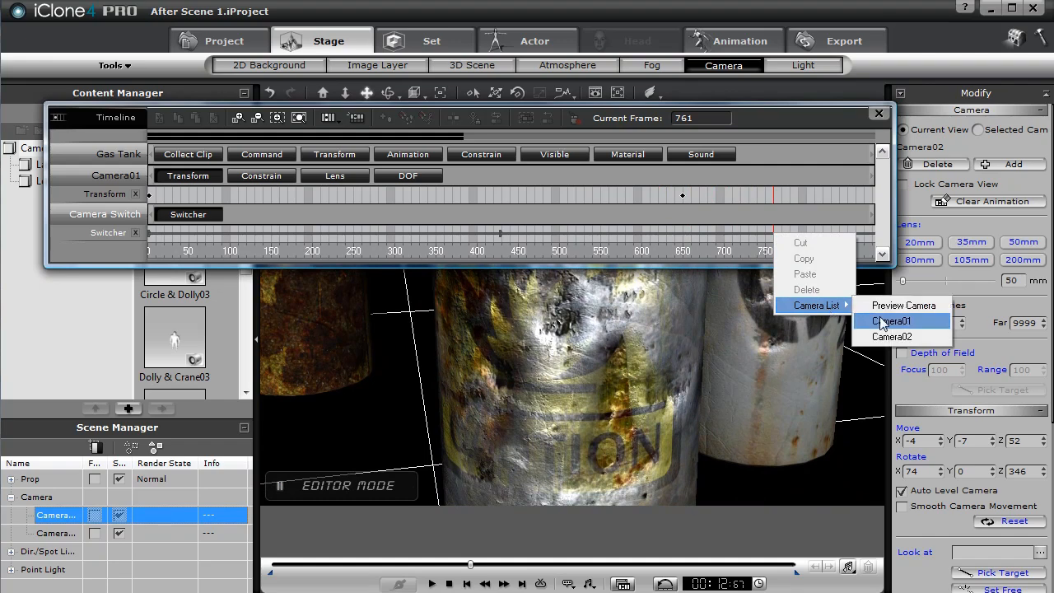
left_click(889, 321)
Play on to frame 1030 and add a Camera02 key there on the Switcher track
left_click_drag(315, 137, 490, 137)
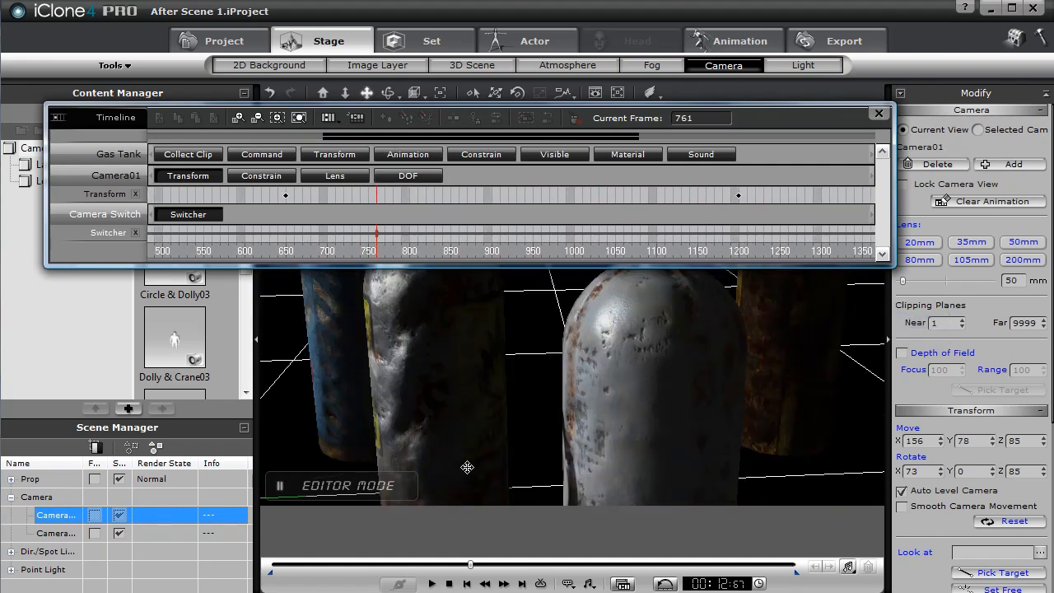
left_click(432, 584)
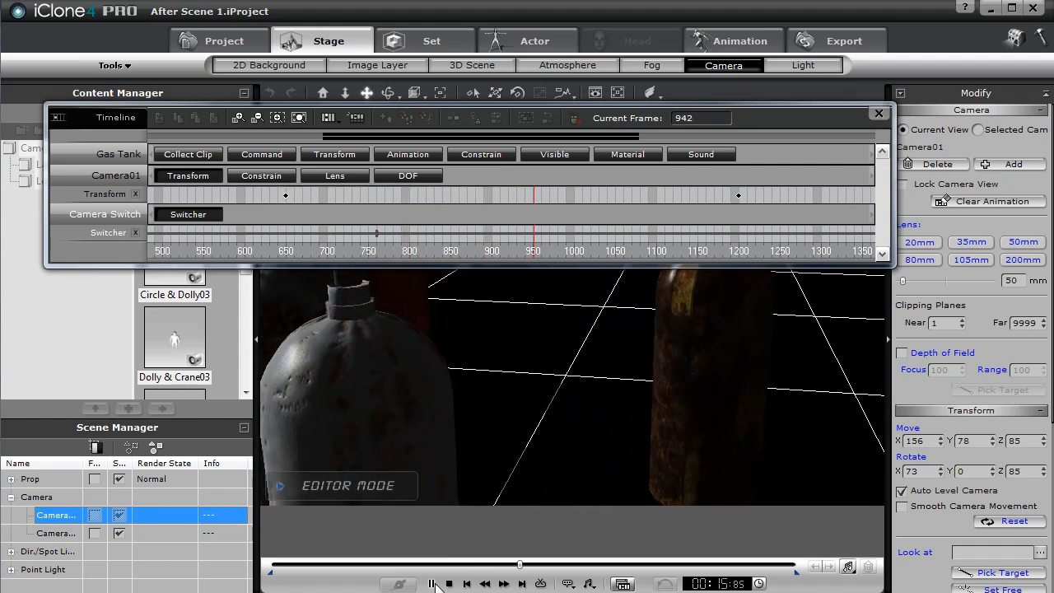
left_click(432, 584)
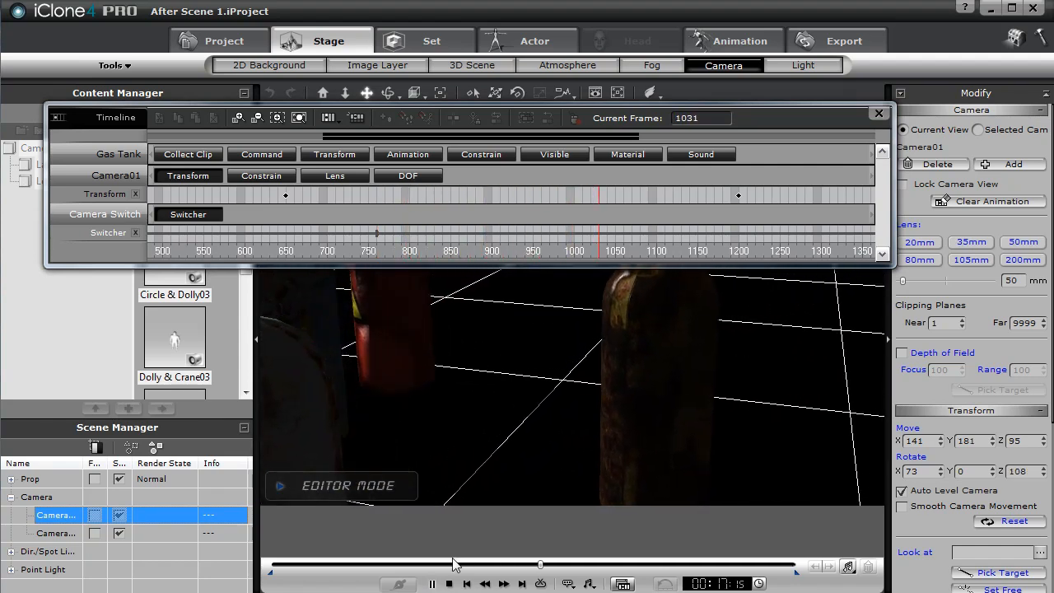
right_click(599, 239)
mouse_move(642, 306)
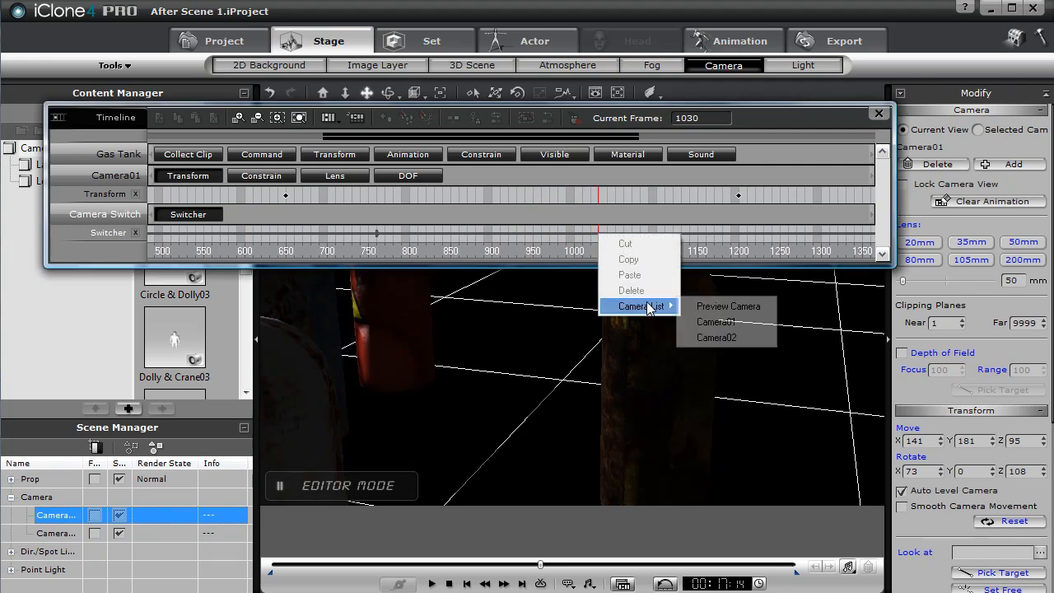
left_click(726, 337)
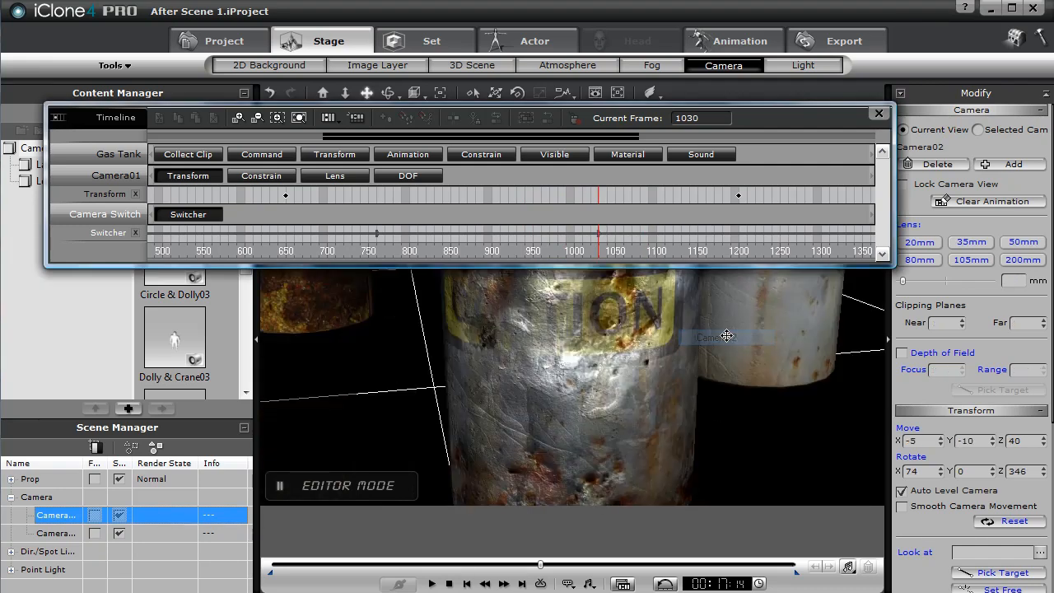
Close the timeline and play the scene from the first frame to review the camera cuts
left_click(432, 584)
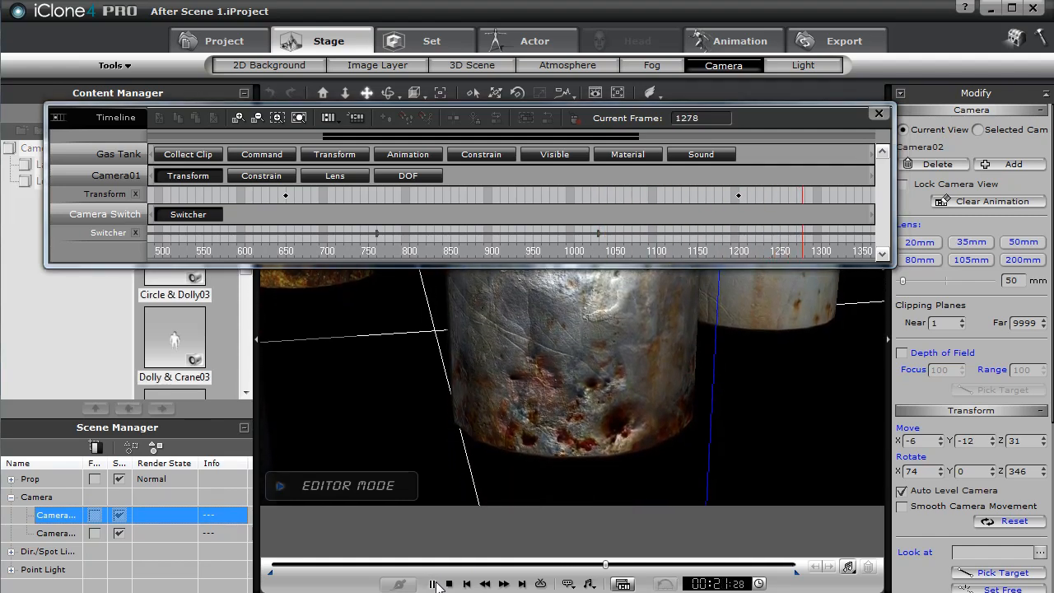
left_click(434, 584)
left_click(879, 113)
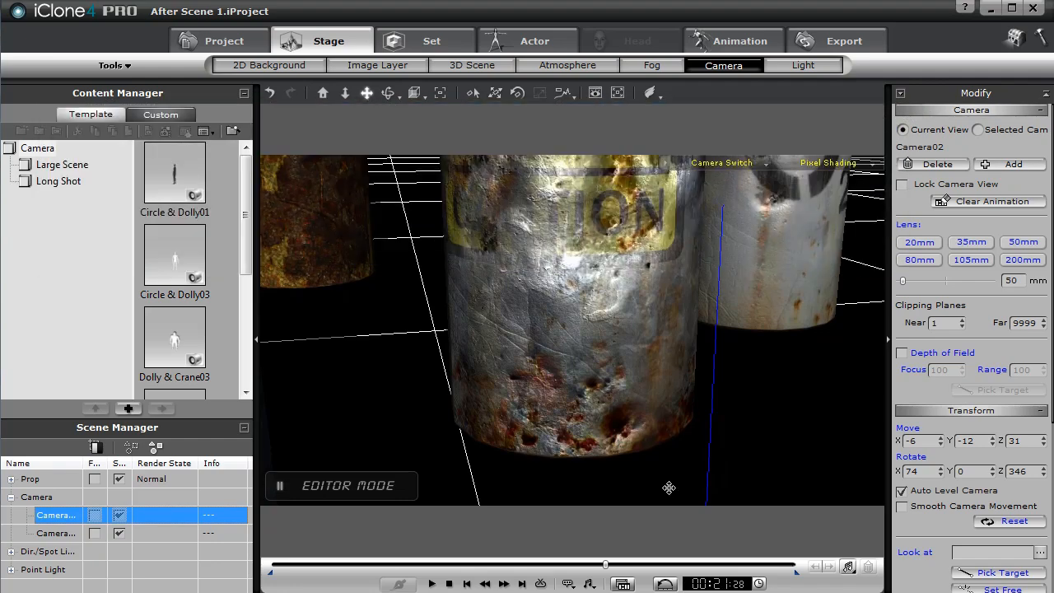
left_click(466, 584)
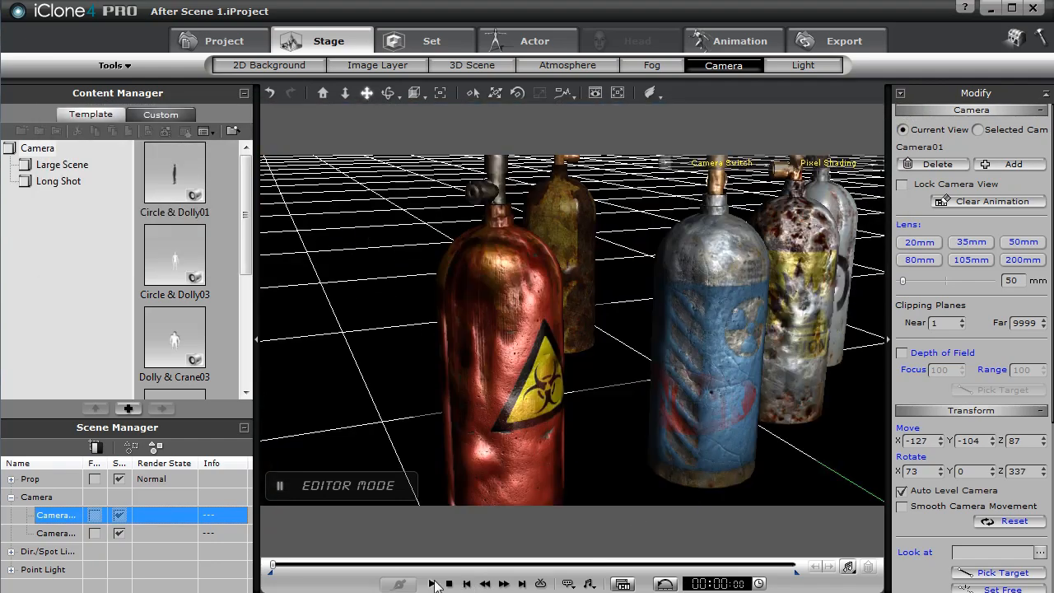
left_click(431, 583)
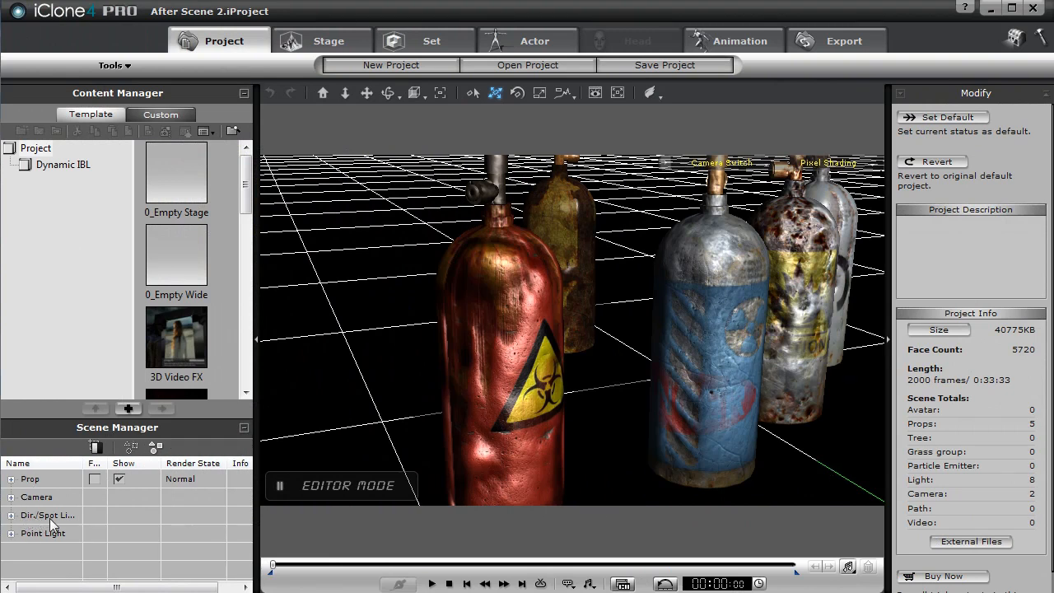
Select directional Light01 in the After Scene 2 project and rotate it to about Z 291 at the first frame
left_click(11, 515)
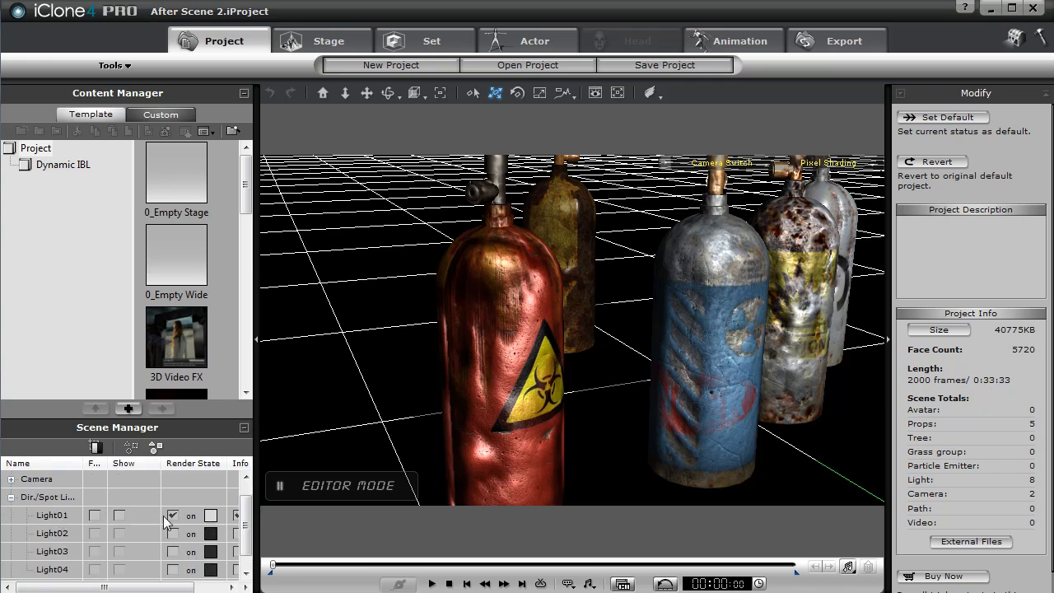
left_click(57, 515)
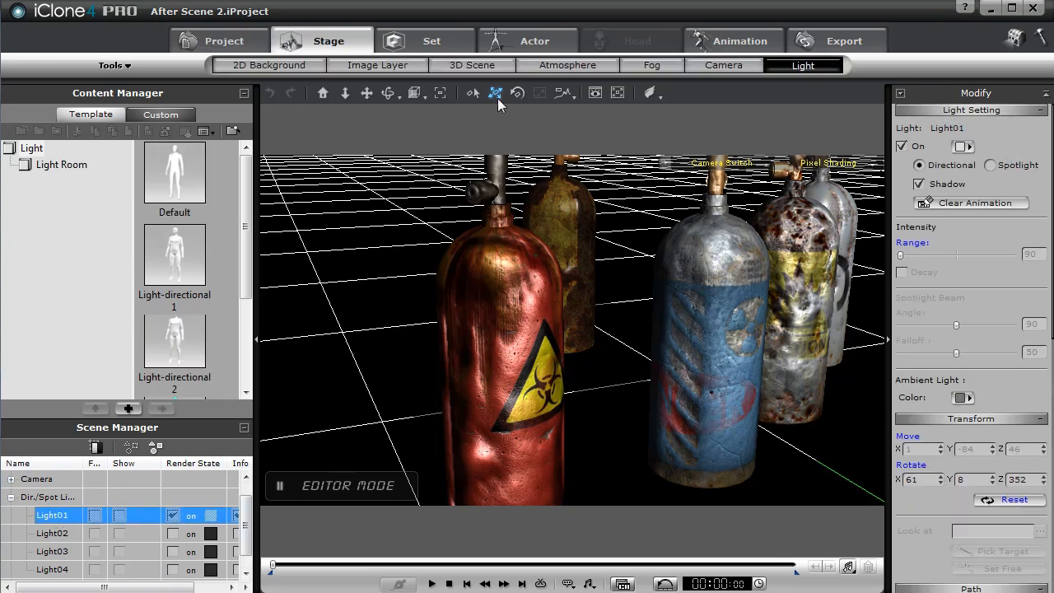
left_click_drag(688, 280, 588, 275)
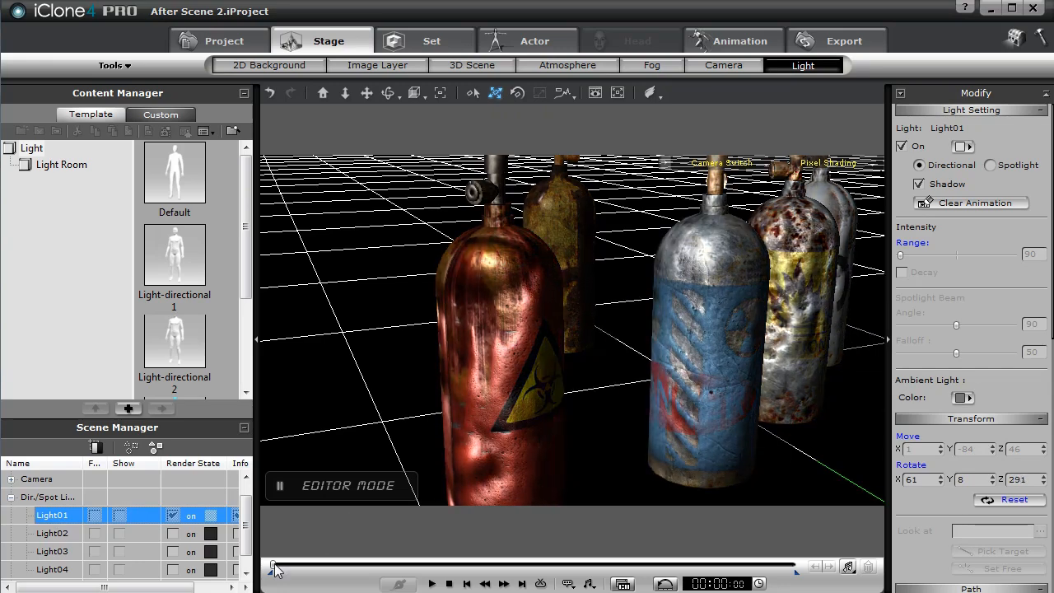
Animate Light01's rotation with keys of about Z 6 at 00:03:77 and Z 89 at 00:06:82
left_click_drag(275, 572, 333, 579)
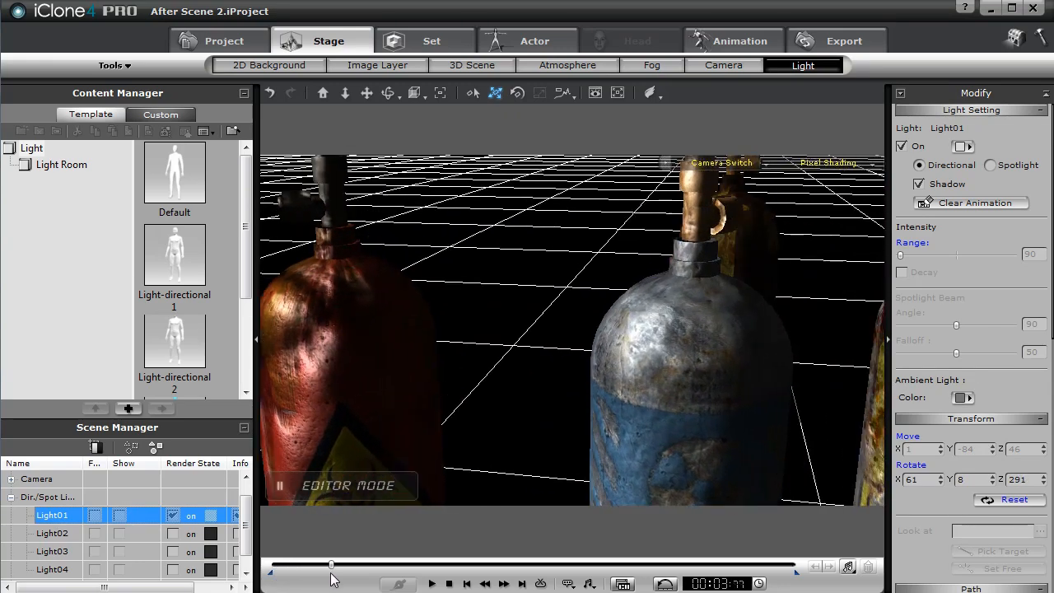
left_click_drag(496, 318, 595, 308)
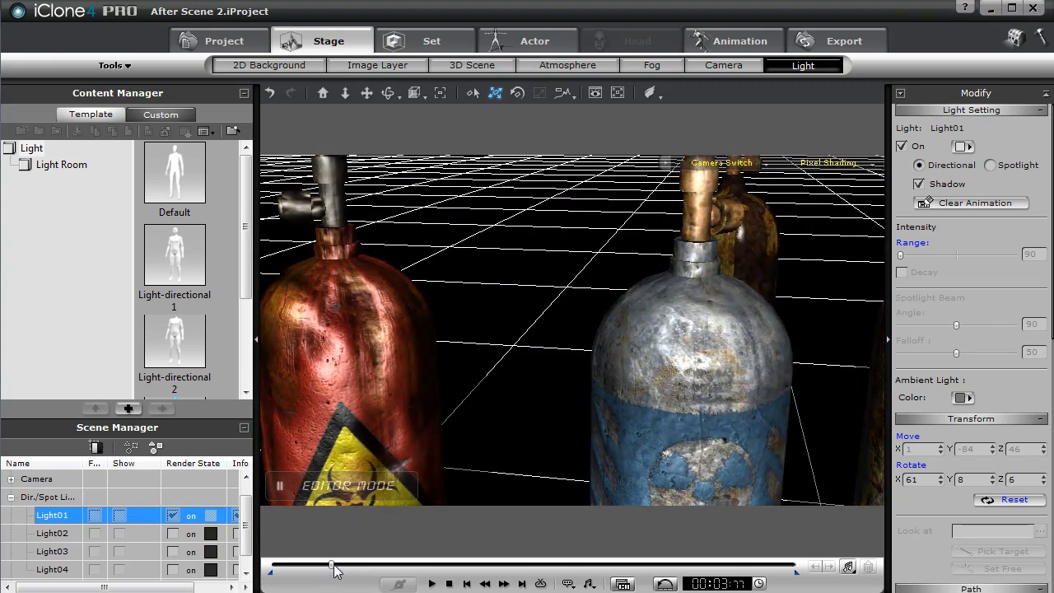
left_click_drag(333, 570, 379, 571)
left_click_drag(580, 356, 716, 326)
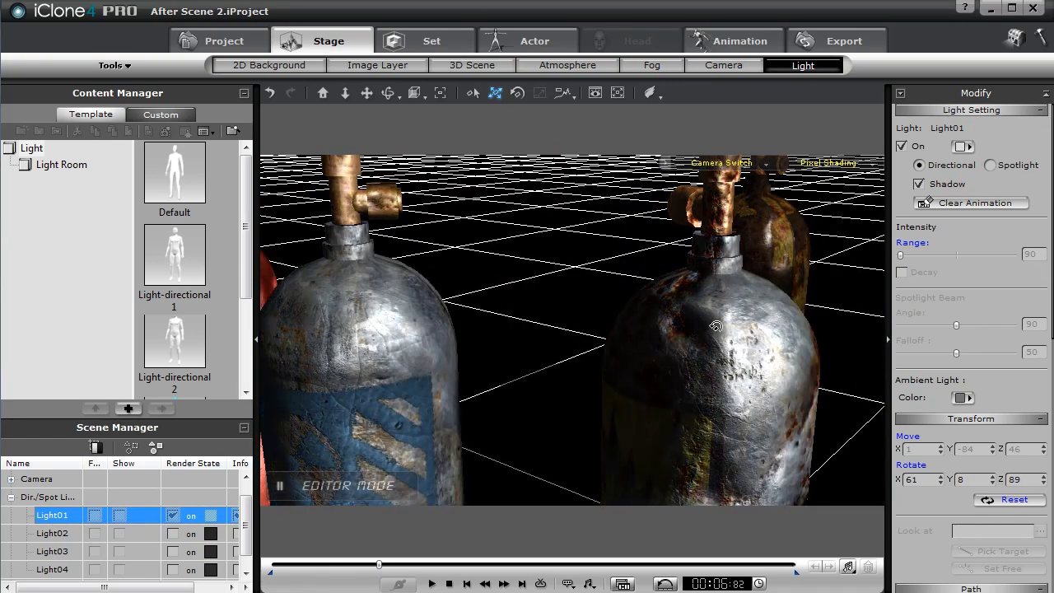
Play the scene from the start to check Light01's moving light, and return to the first frame
left_click(467, 583)
left_click(432, 583)
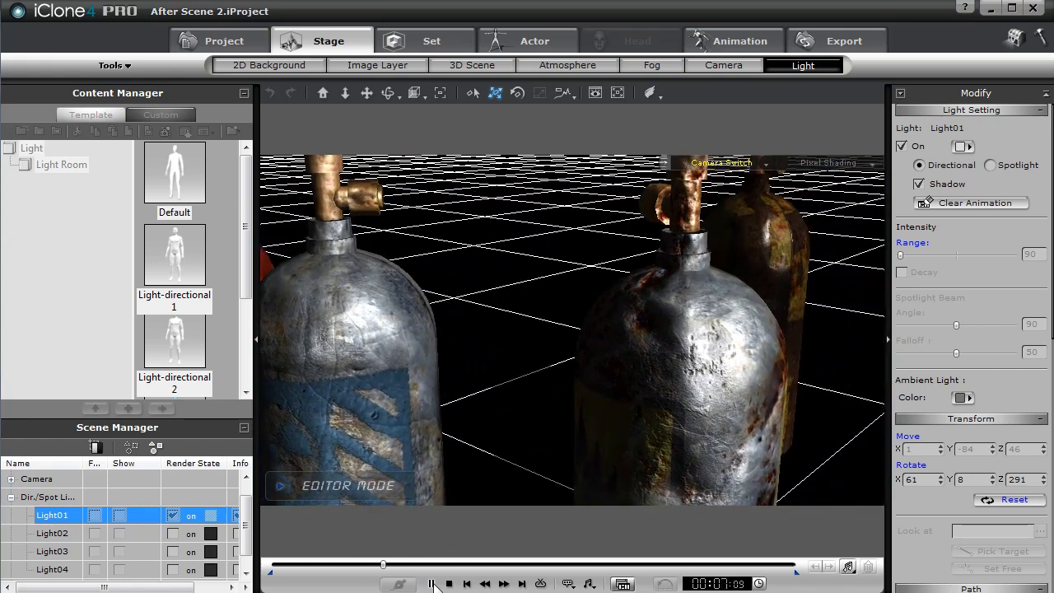
left_click(431, 583)
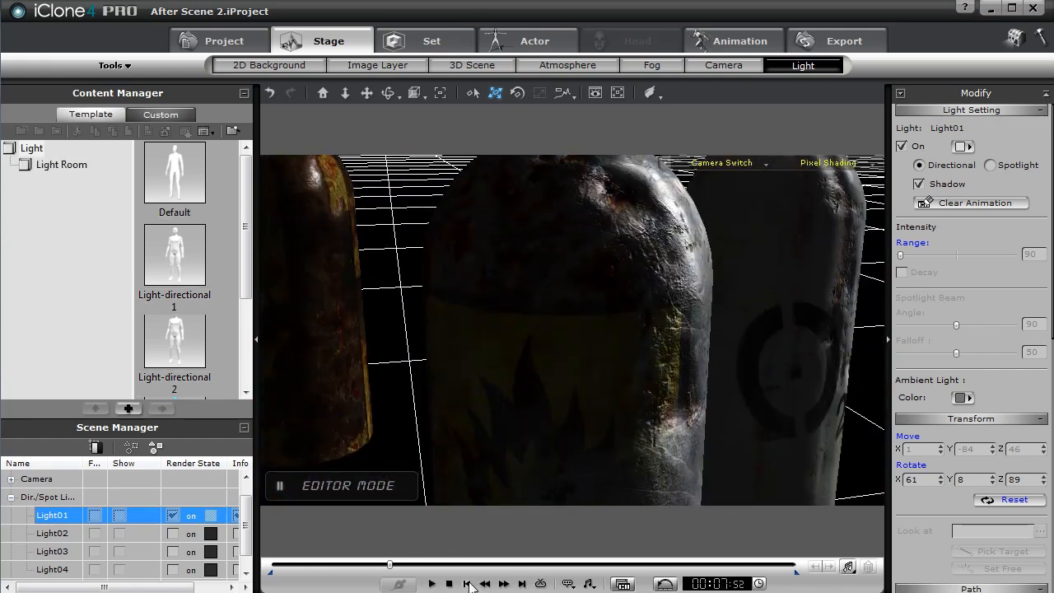
left_click(467, 584)
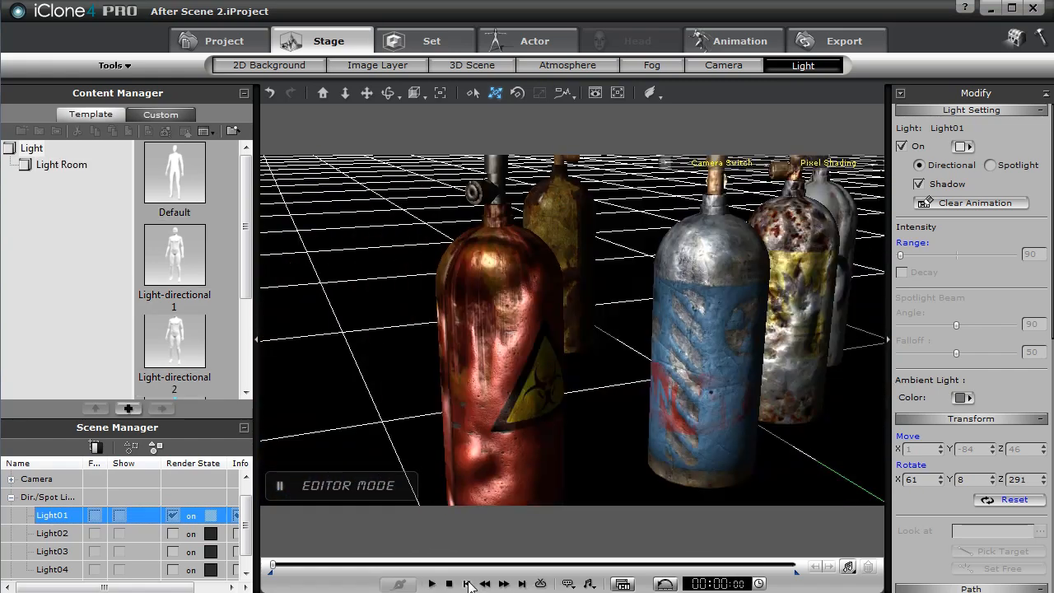
Turn on Light02 and set its color to black at the first frame
left_click(172, 533)
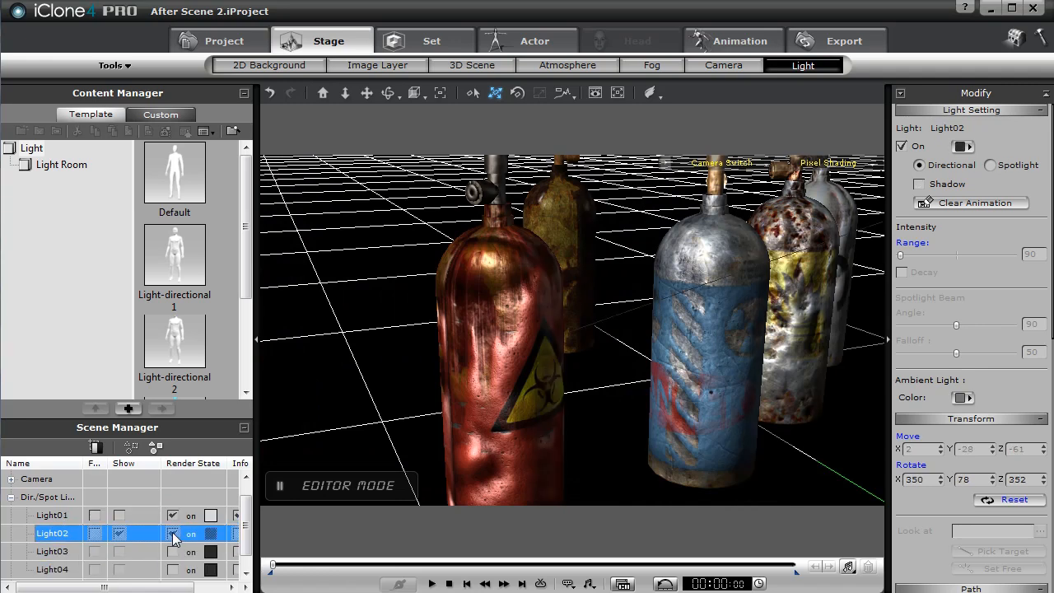
left_click(212, 533)
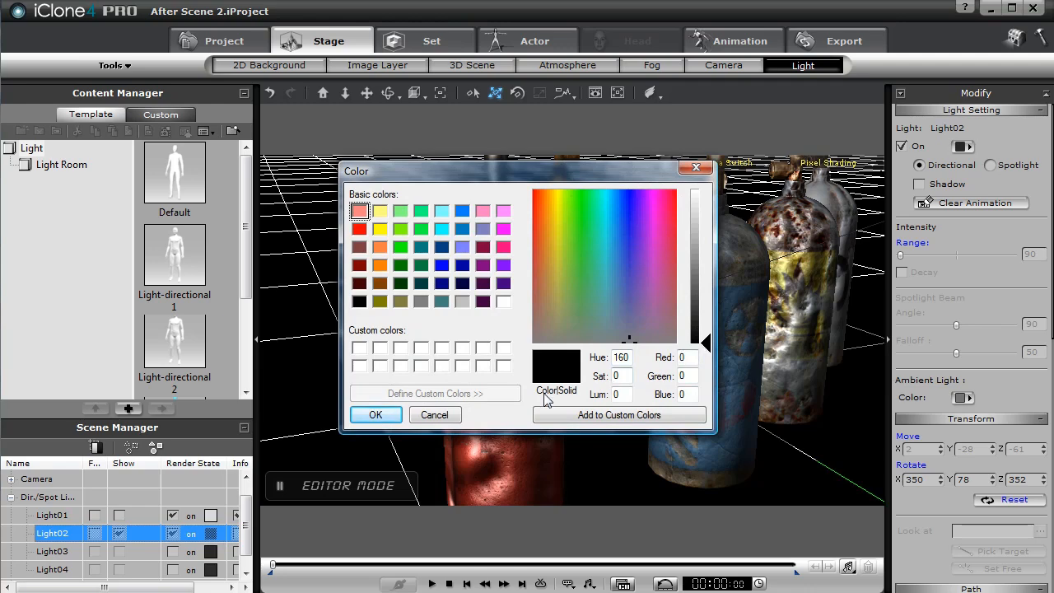
left_click(372, 415)
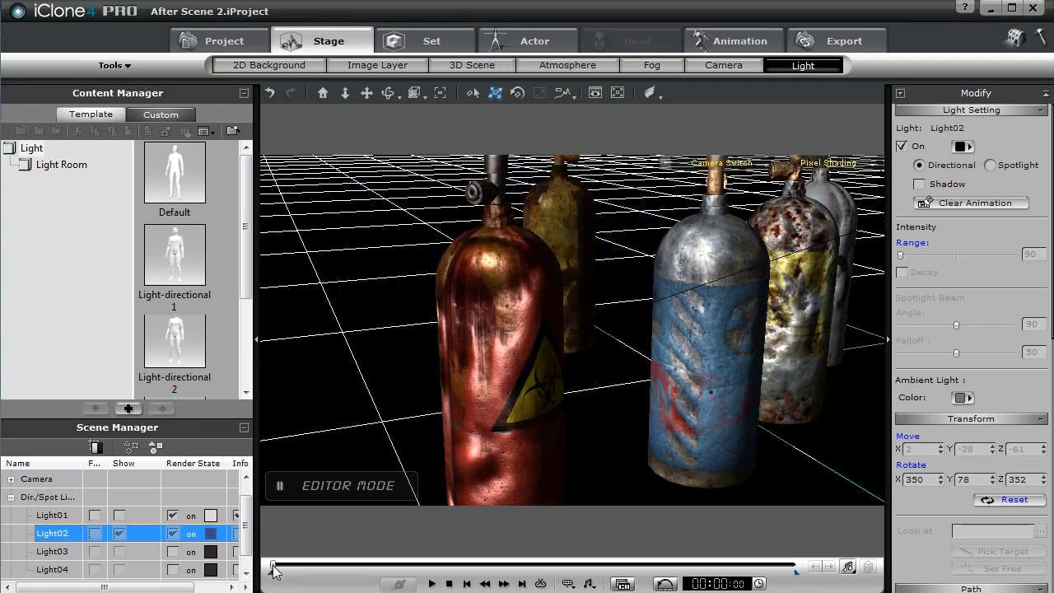
At 00:08:72, set Light02's color to light violet-blue and rotate the light to about Z 155
left_click_drag(272, 566, 409, 567)
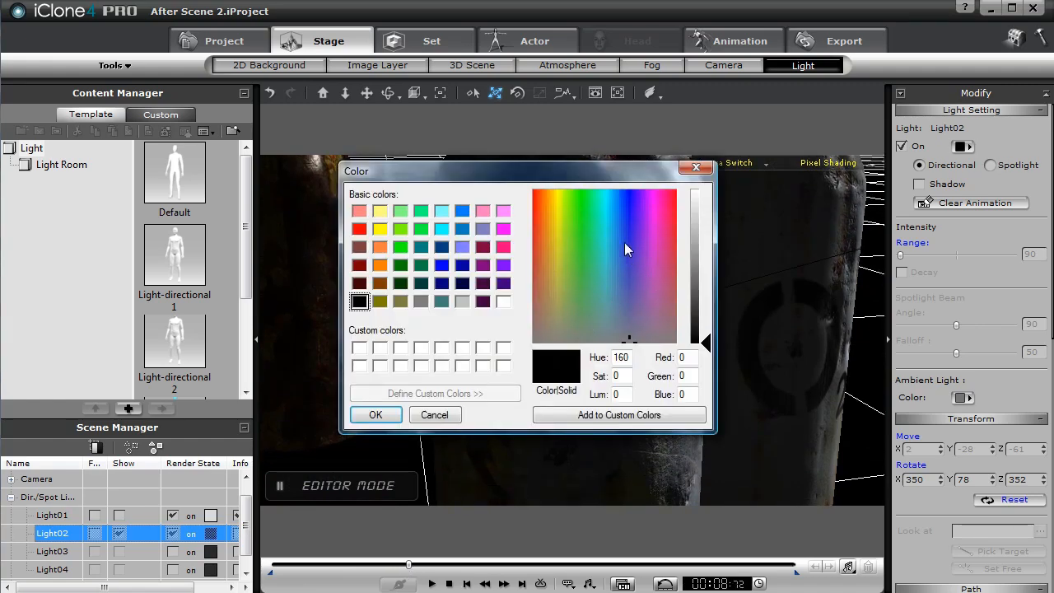
left_click(372, 414)
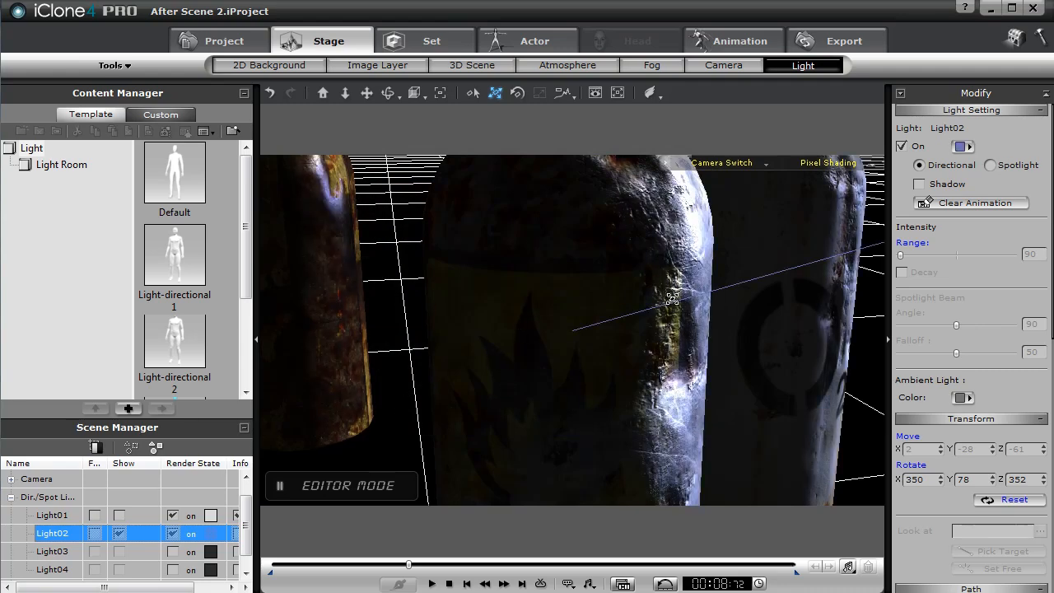
left_click_drag(672, 298, 394, 335)
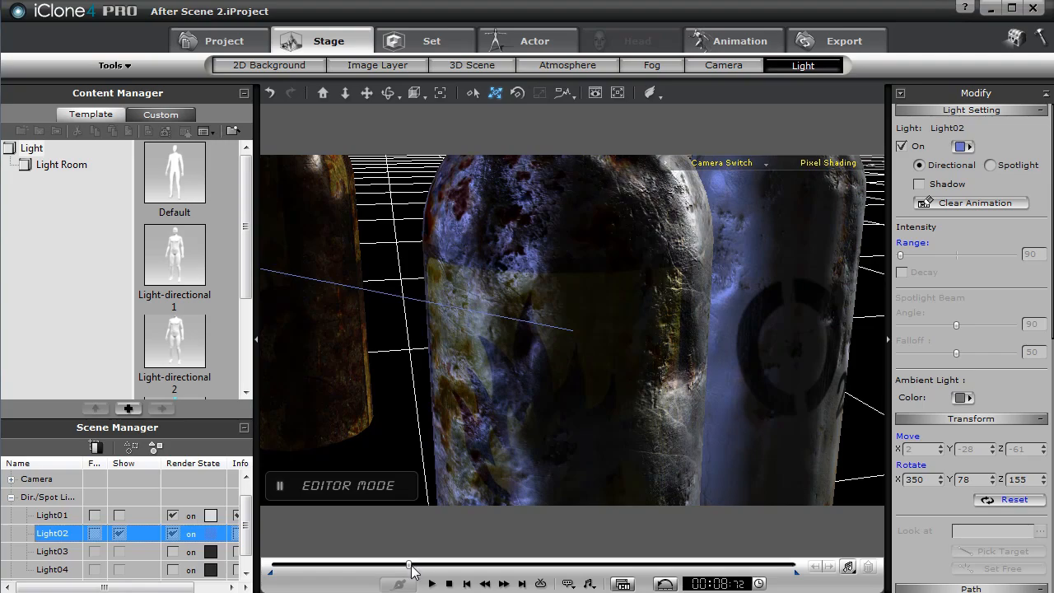
Play the scene from the start to check Light02's color fade
left_click_drag(412, 568, 247, 565)
left_click(432, 583)
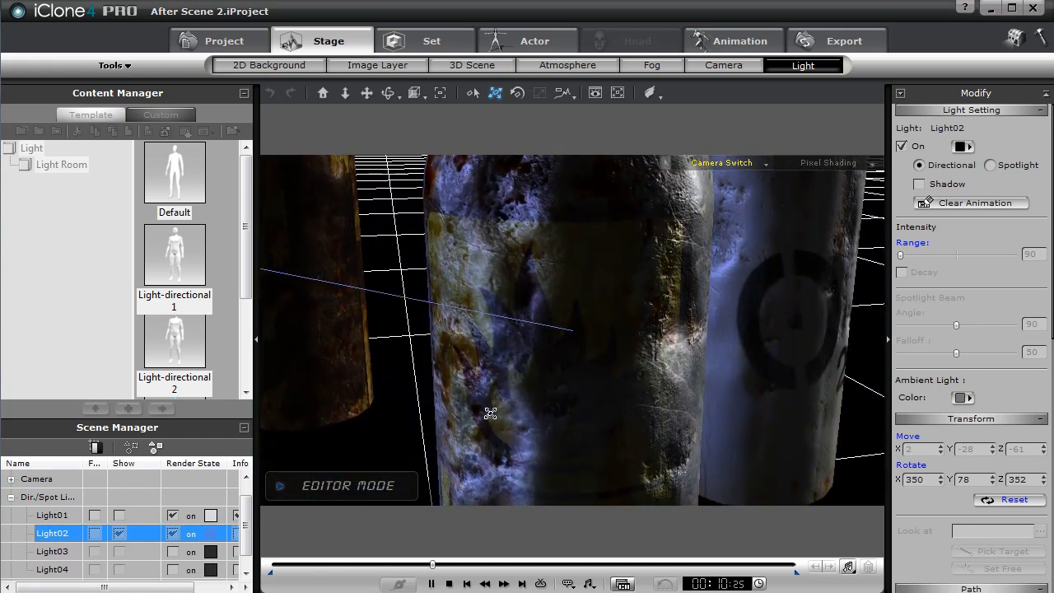
At 00:15:67, rotate Light02 to about Z 107 and set its color to orange
left_click(430, 583)
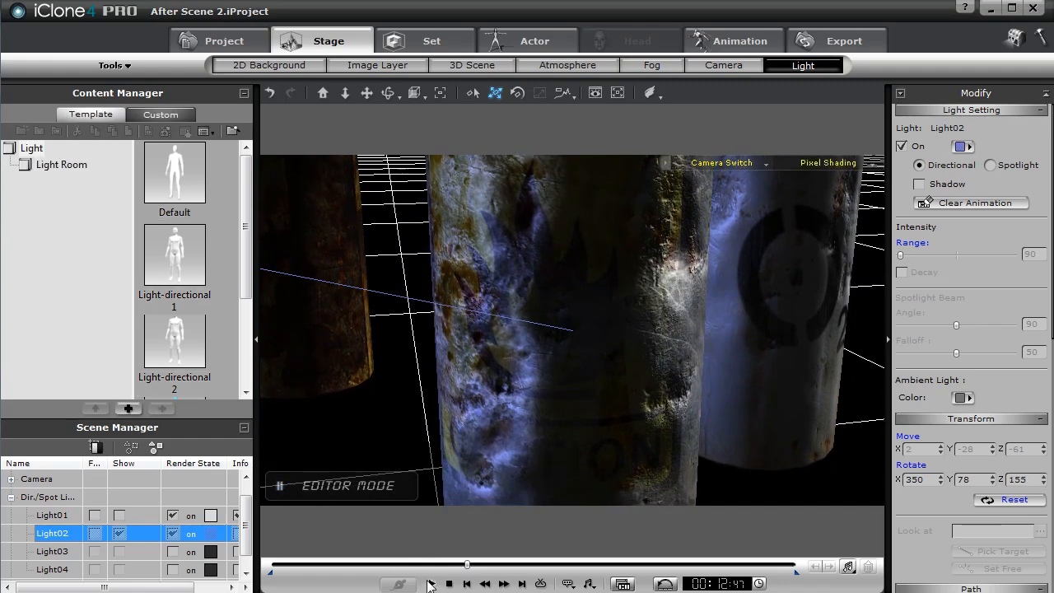
left_click_drag(468, 568, 517, 568)
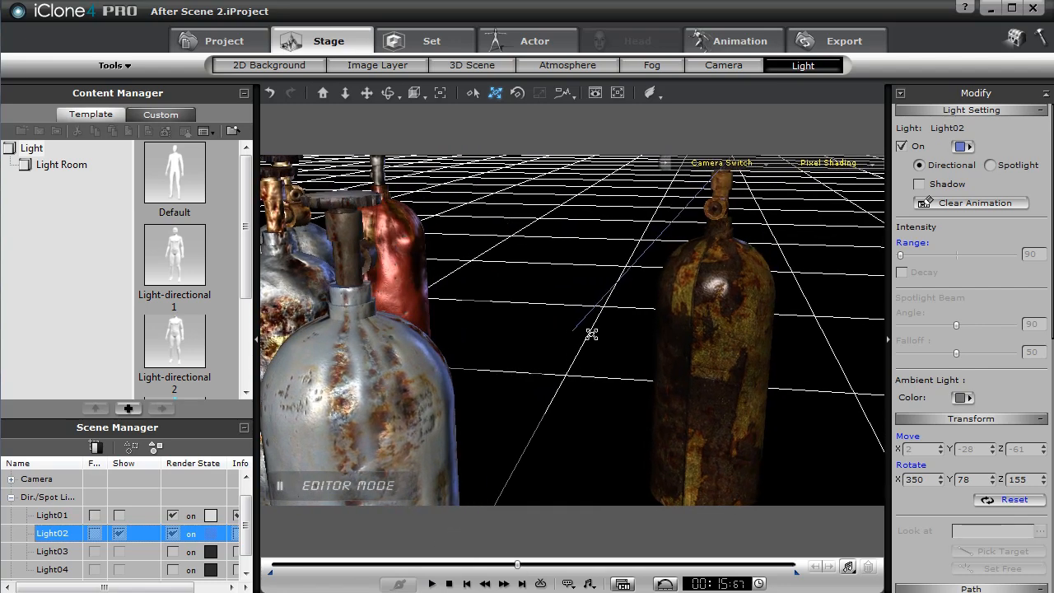
left_click_drag(570, 310, 580, 344)
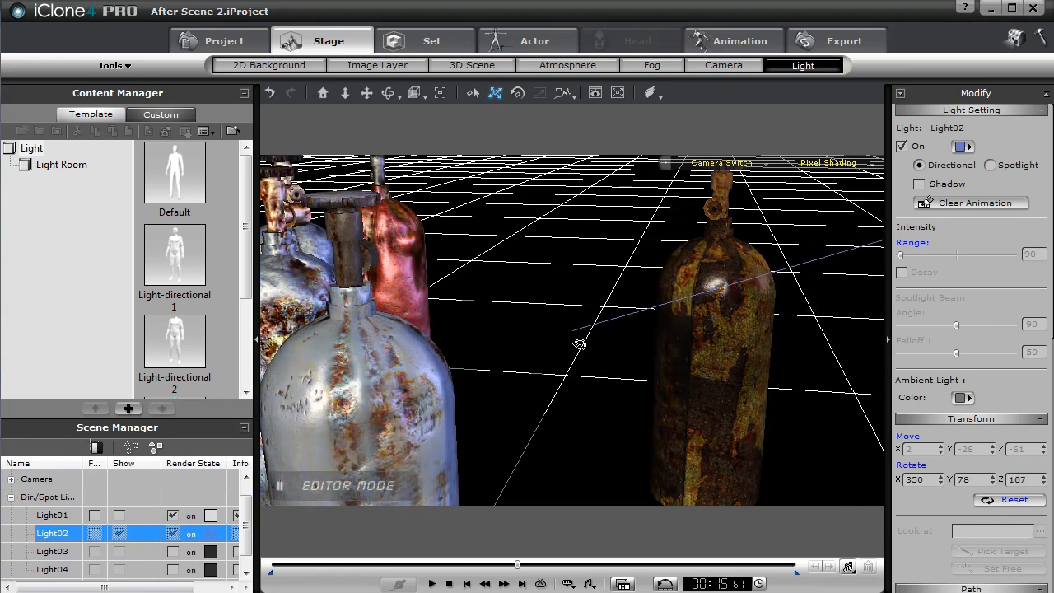
left_click(212, 537)
left_click(541, 231)
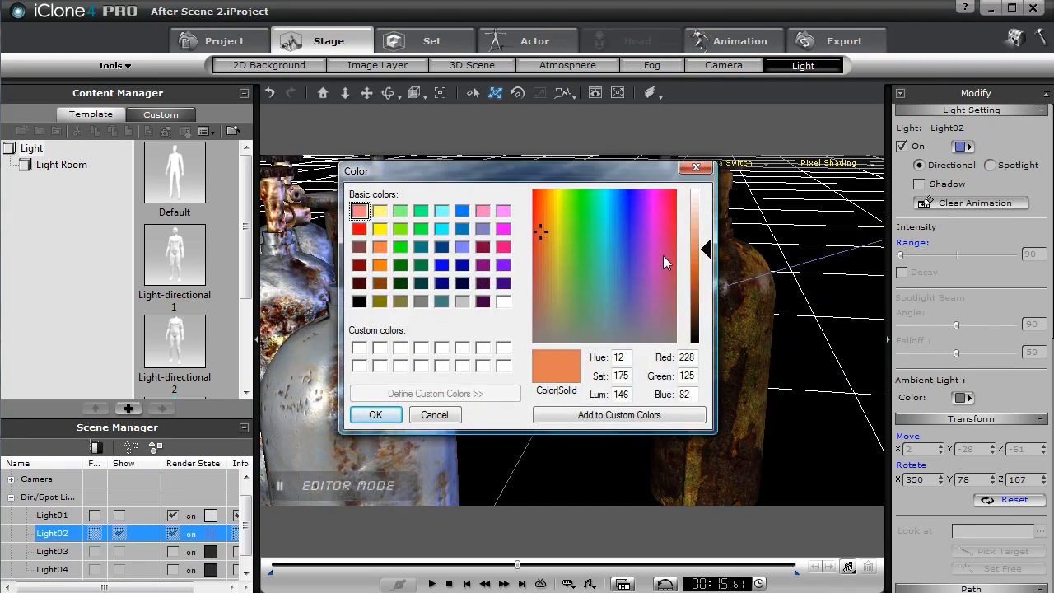
left_click(383, 415)
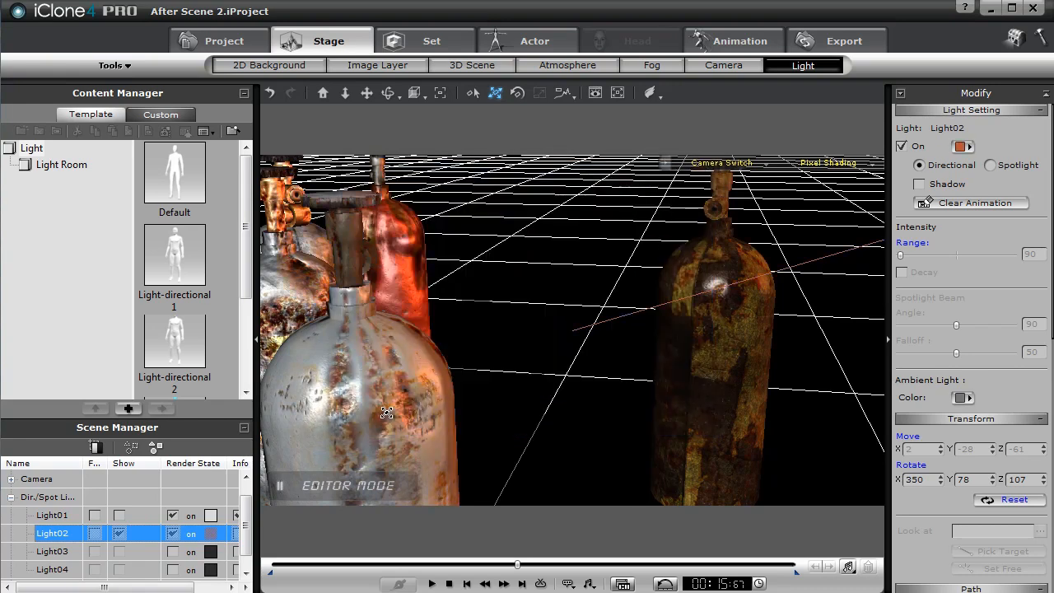
At about 00:17:12, rotate Light01 to around X 61, Y 8, Z 359
left_click_drag(518, 568, 540, 568)
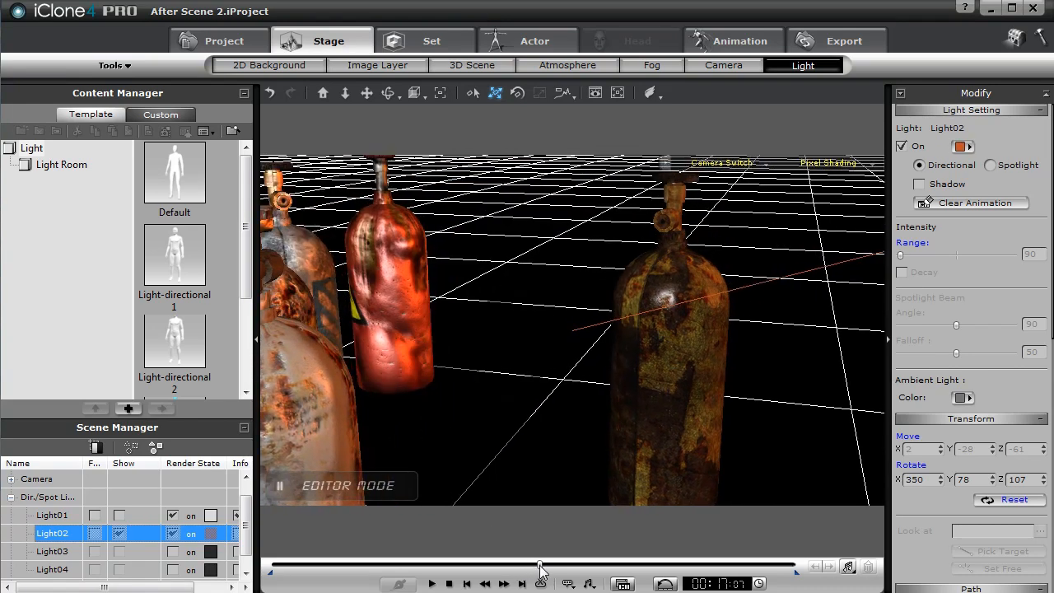
left_click(53, 516)
left_click_drag(679, 377, 527, 398)
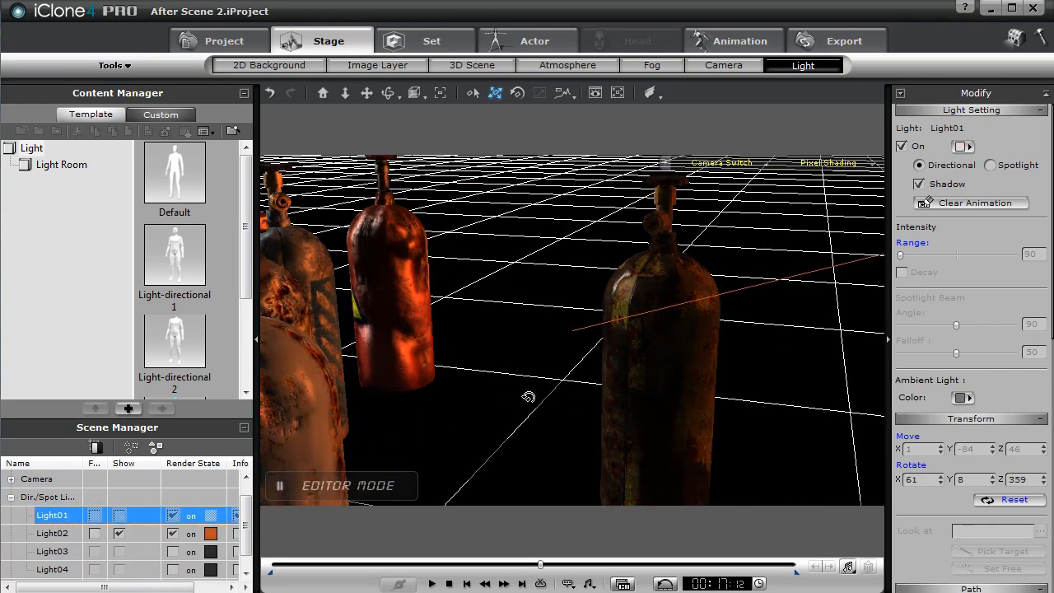
Set Light02's color to light yellow at 00:17:12 and play the scene from the start to check the lighting
left_click(211, 534)
left_click(559, 204)
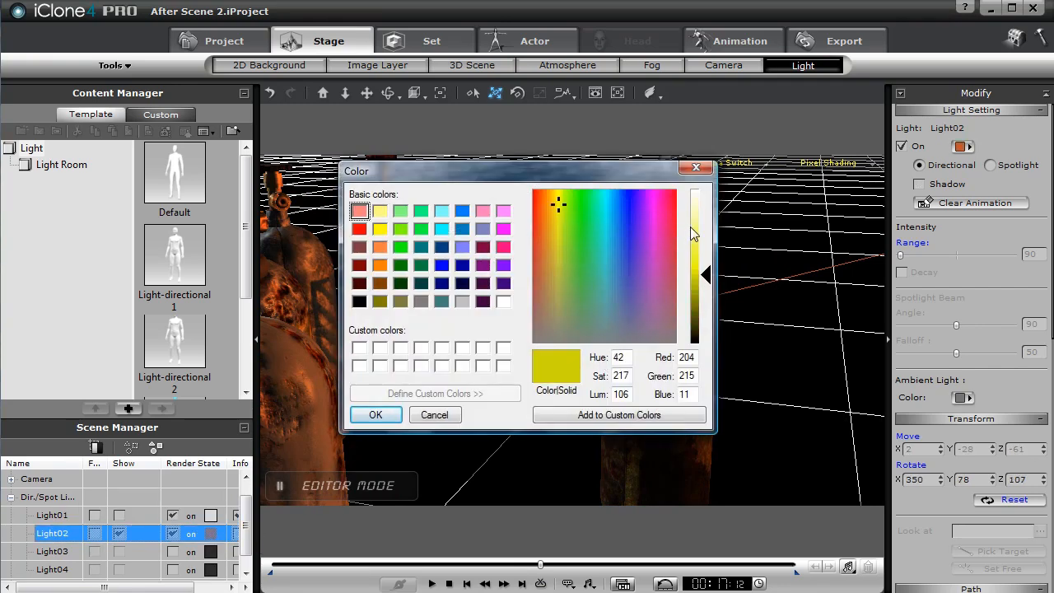
left_click(380, 413)
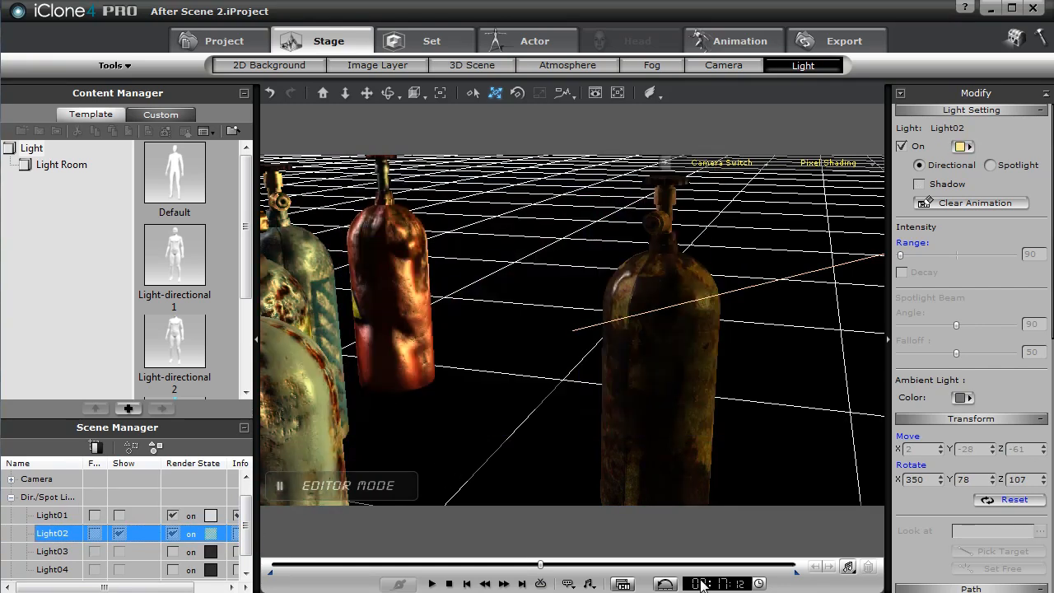
left_click_drag(541, 569, 251, 571)
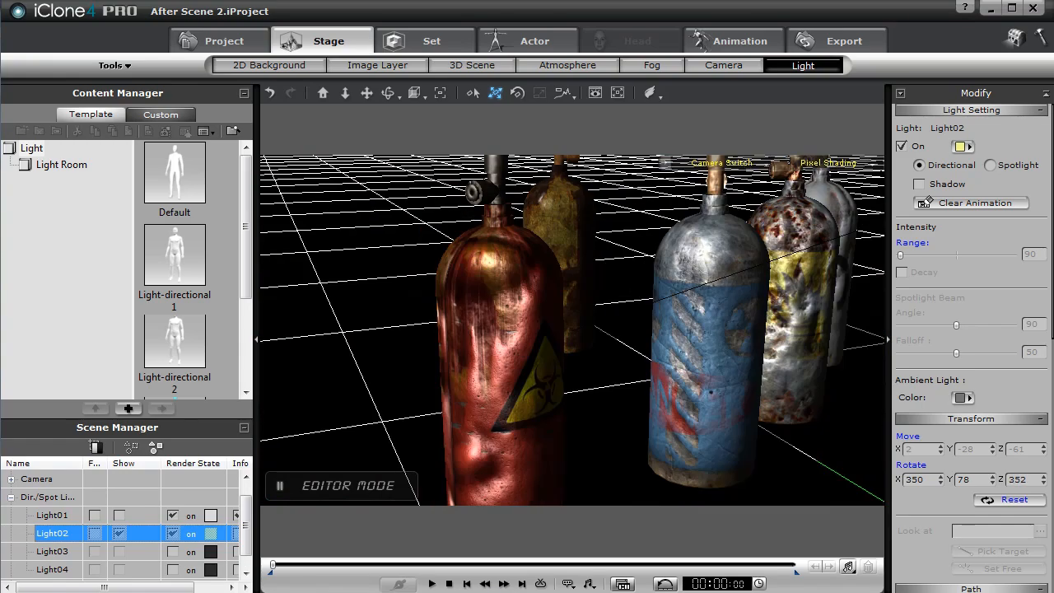
left_click(431, 583)
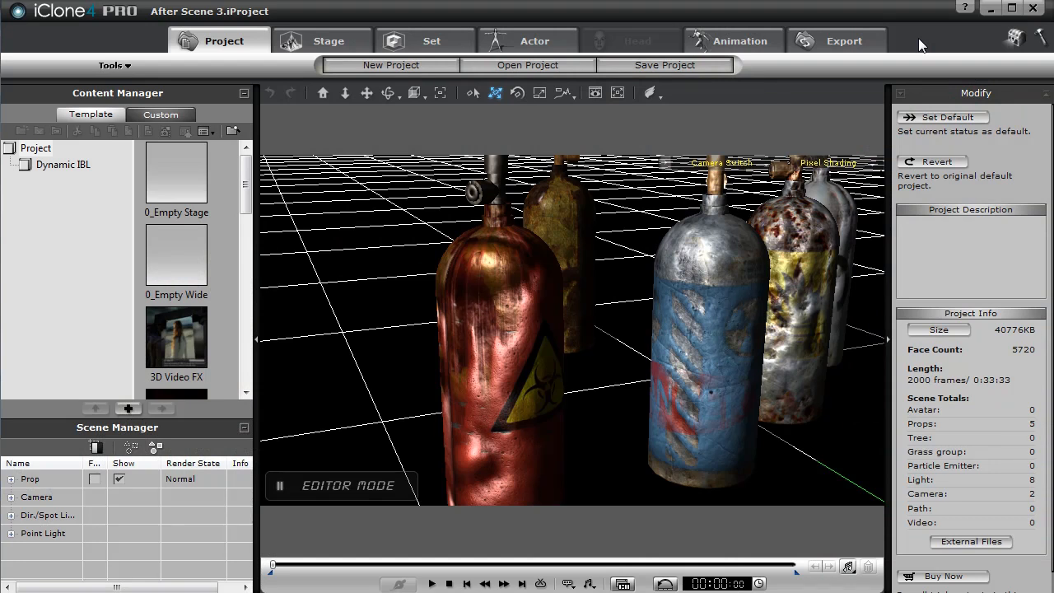
Add the Box_001 3D block, shrink it to a scale of 35.4 and place it behind the tanks at X -28.7, Y 108.1, Z 28.0
left_click(430, 40)
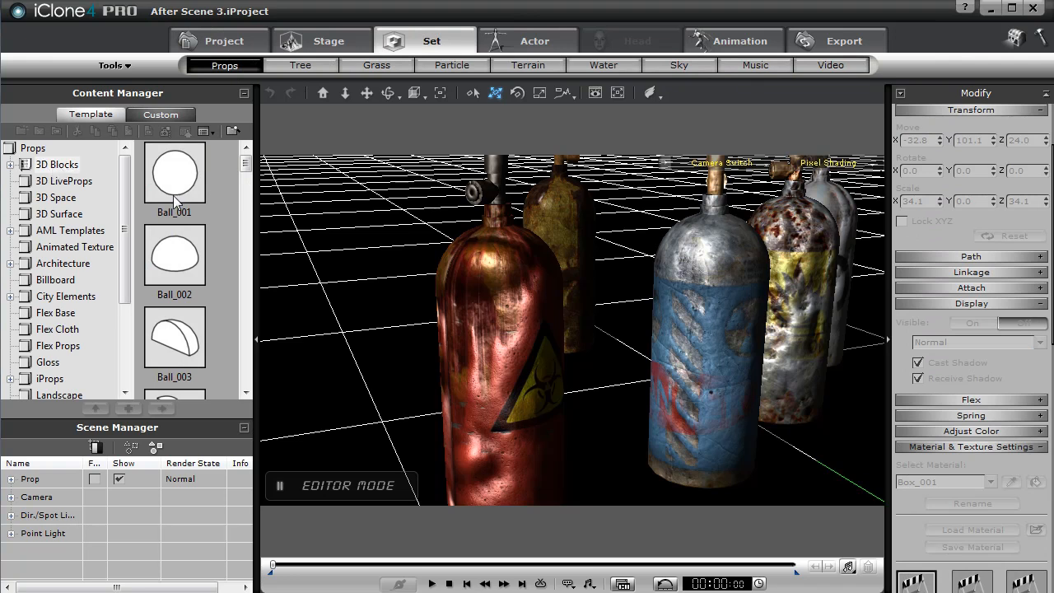
scroll(173, 210, "down", 5)
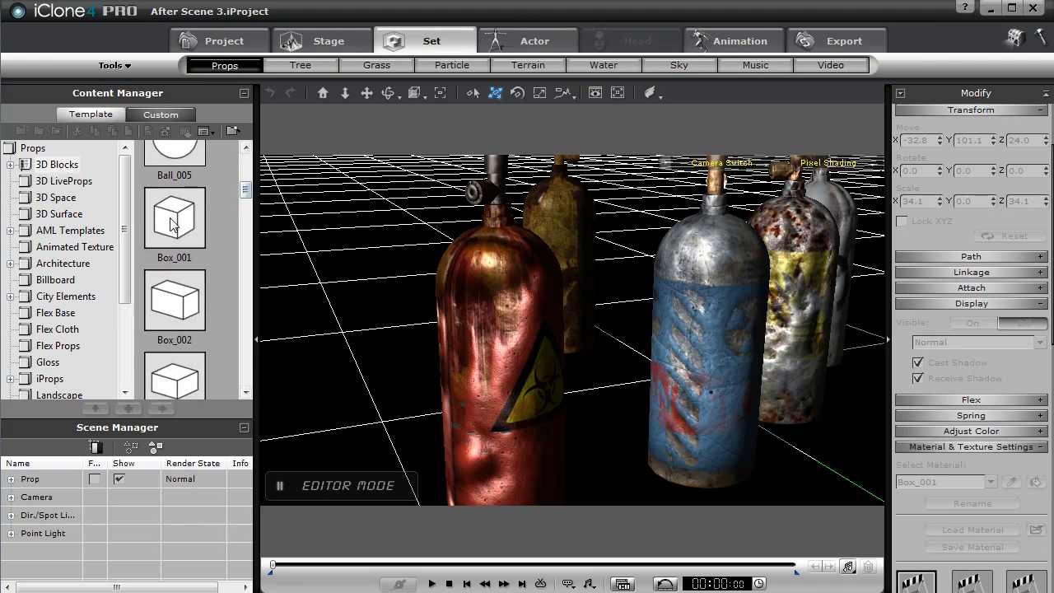
double_click(172, 224)
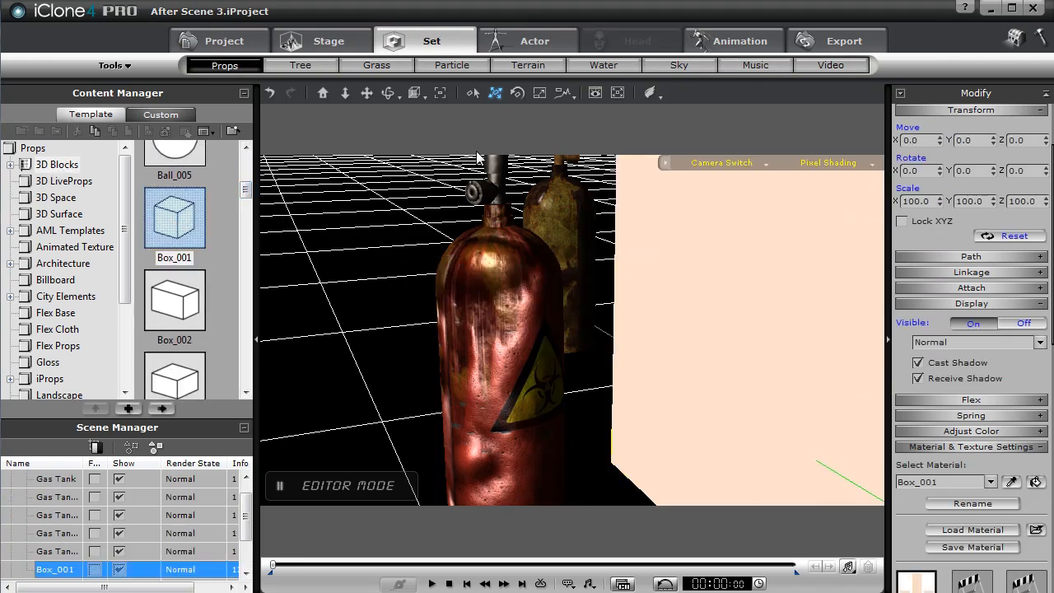
left_click_drag(722, 318, 632, 385)
right_click_drag(633, 384, 633, 370)
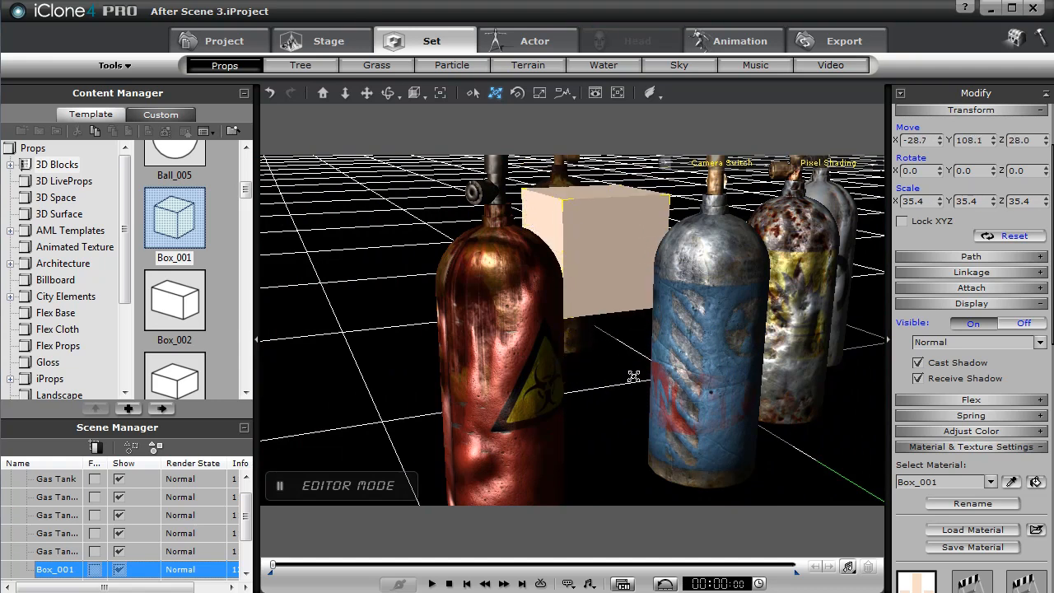
Load the "Free Gas Tanks Pack" text image as the box's diffuse texture
left_click(901, 94)
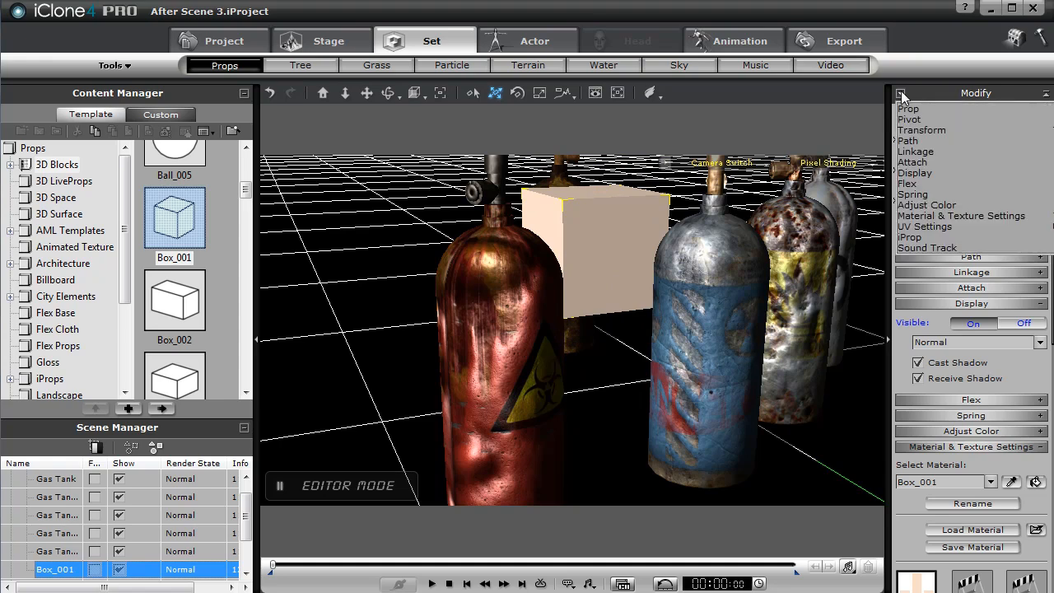
left_click(947, 216)
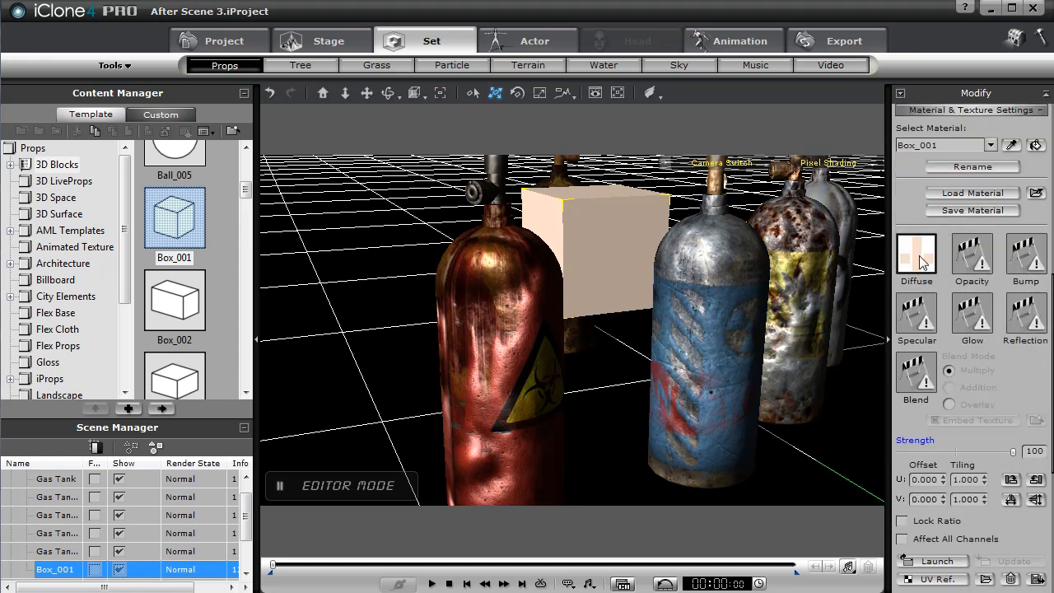
left_click(921, 260)
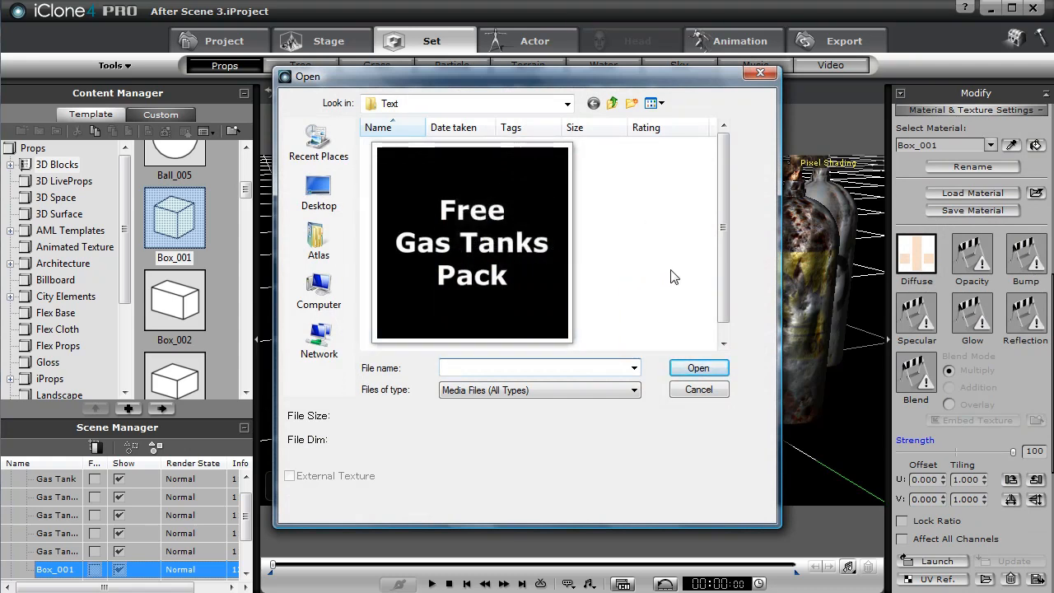
double_click(489, 221)
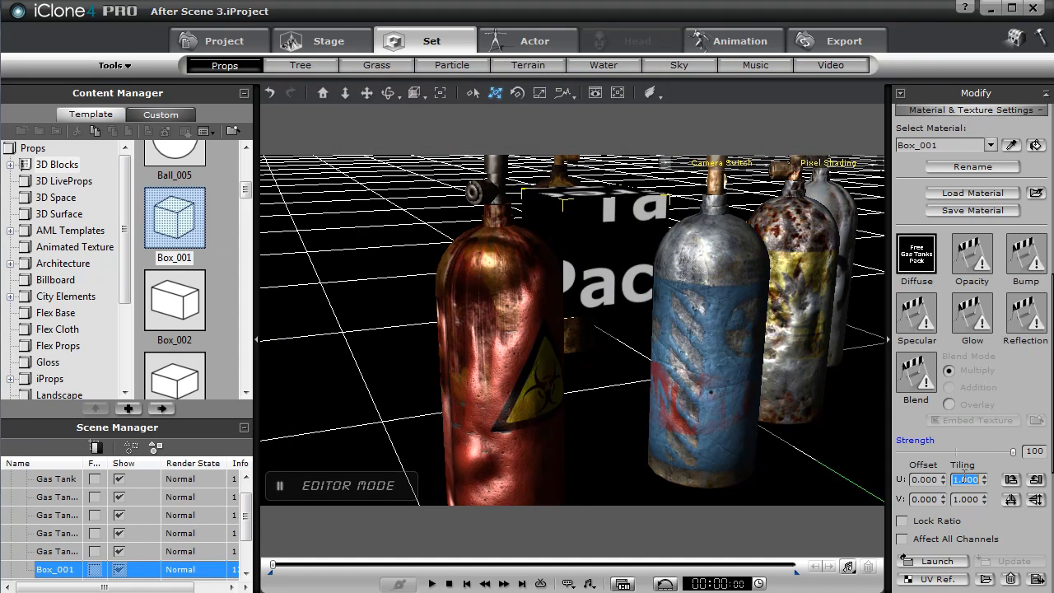
Set the box texture's U and V tiling to 4 and its U offset to 0.5
type("4")
key("Return")
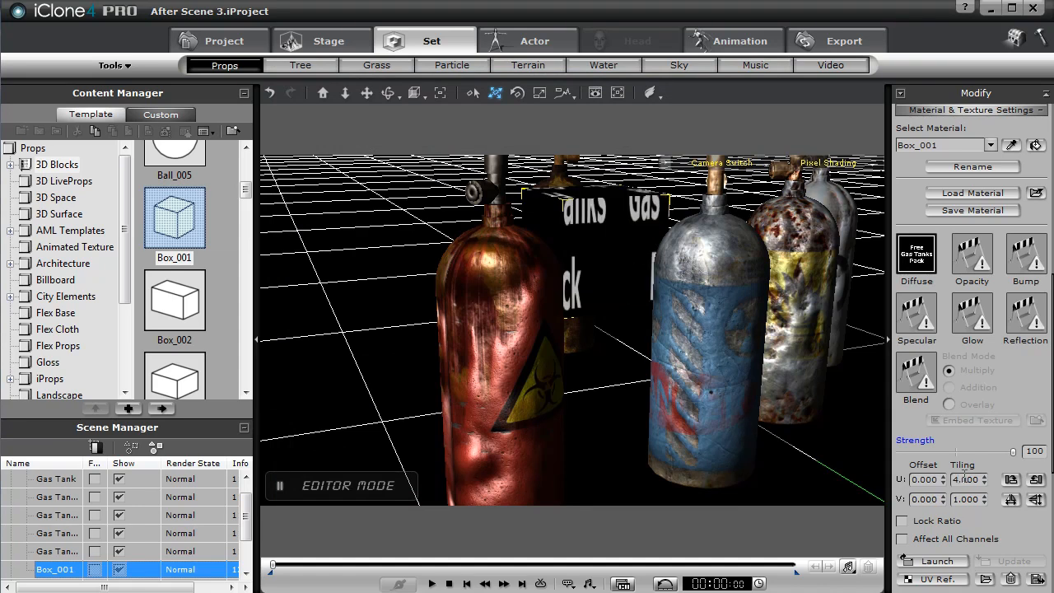
type("4")
key("Return")
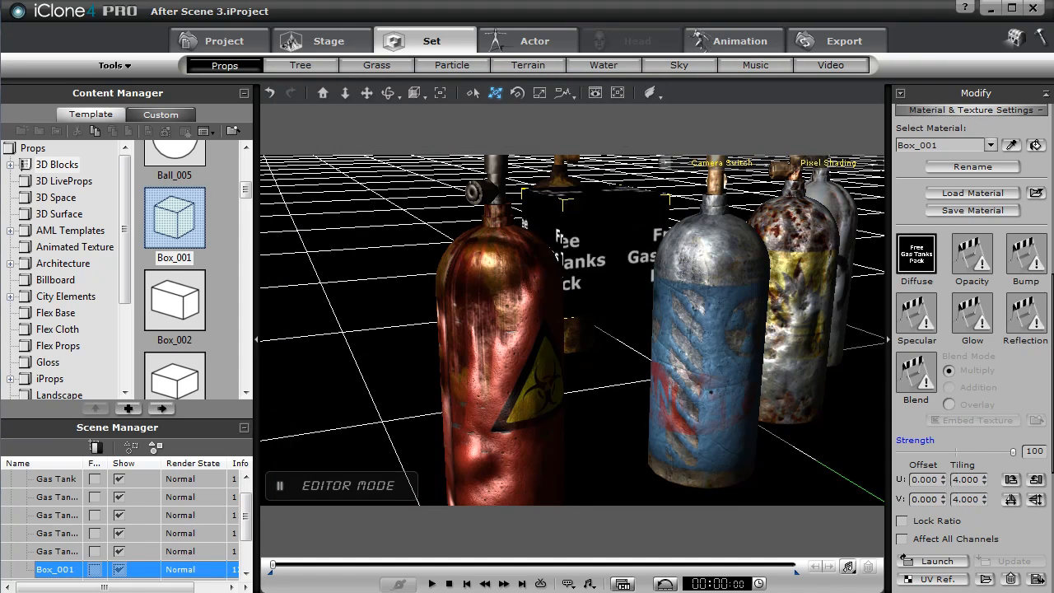
left_click(917, 478)
type(".5")
key("Return")
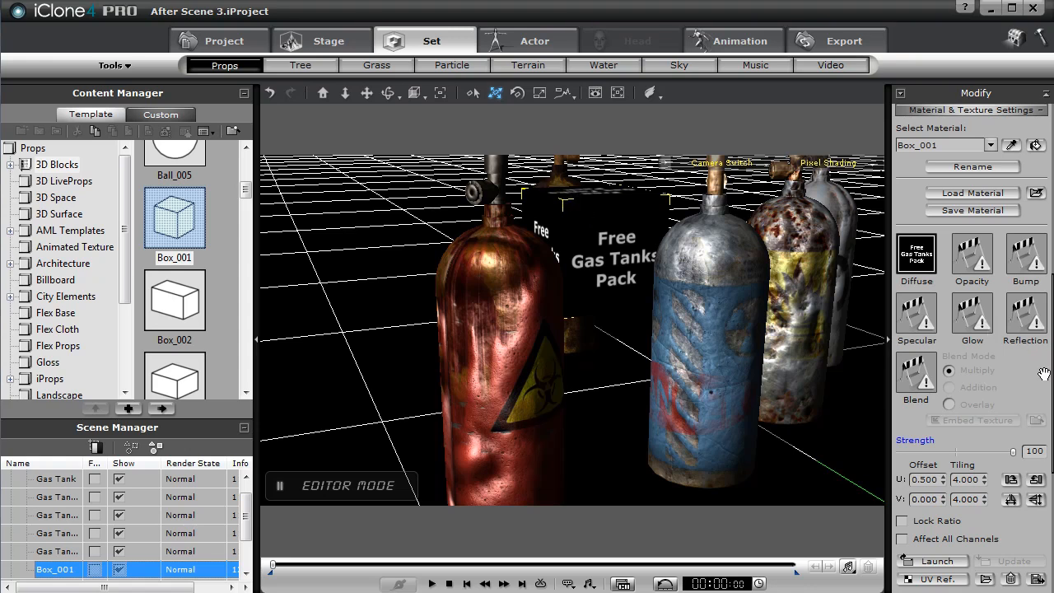
Flatten the box into a panel by setting its Y scale to 0
left_click(904, 109)
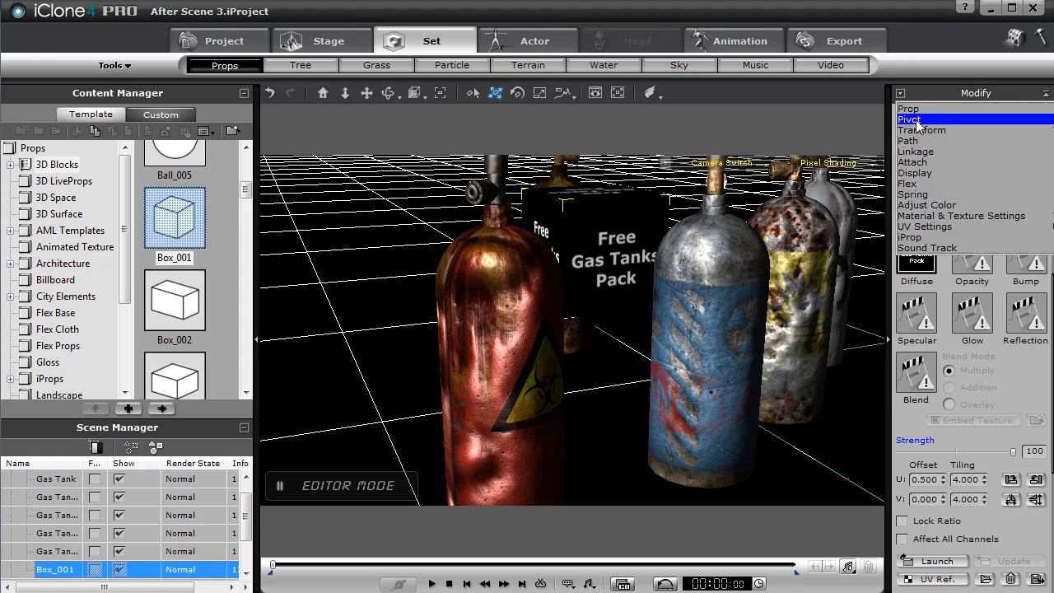
left_click(921, 130)
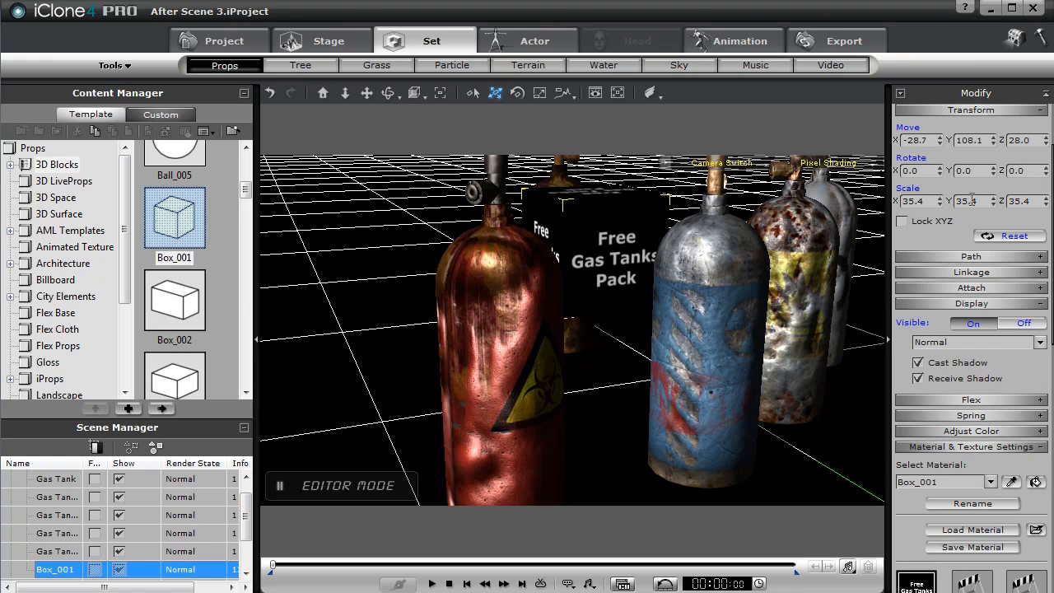
key("Return")
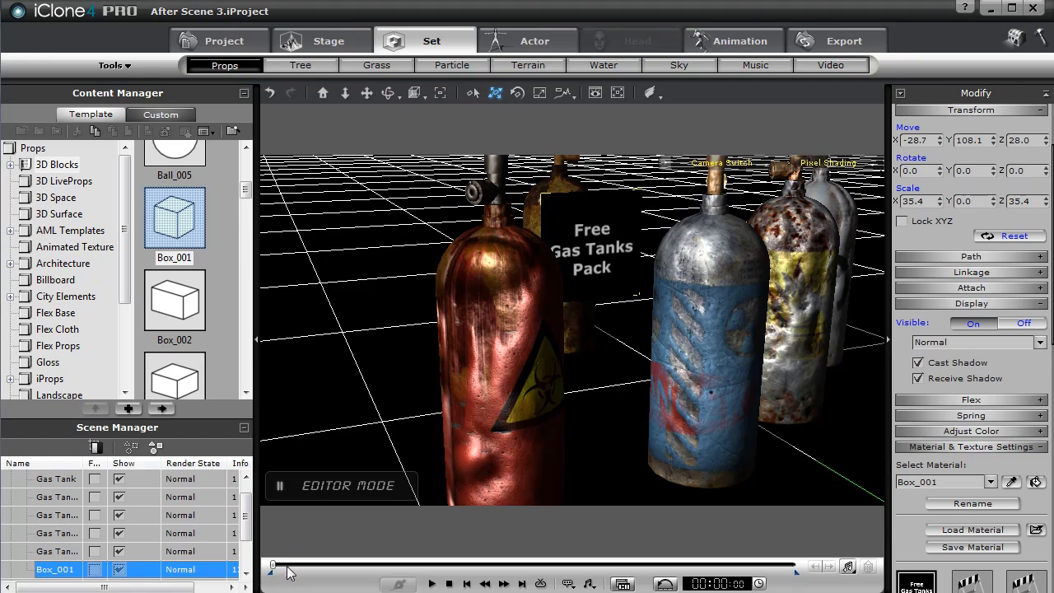
At 00:14:35, move the text panel to X -46.1, Y 114.0, rotate it to Z 95.5 and scale X and Z to 49.2
left_click_drag(272, 566, 497, 583)
left_click_drag(621, 317, 739, 228)
mouse_move(642, 286)
left_mouse_down()
mouse_move(501, 299)
mouse_move(645, 274)
left_mouse_up()
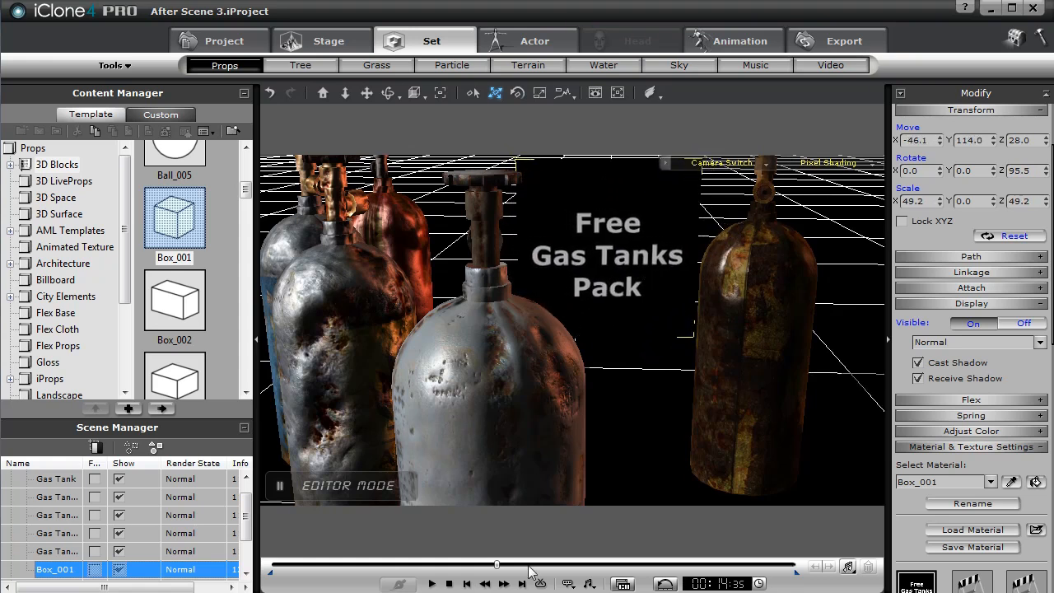
mouse_move(497, 565)
left_mouse_down()
mouse_move(447, 578)
mouse_move(506, 568)
left_mouse_up()
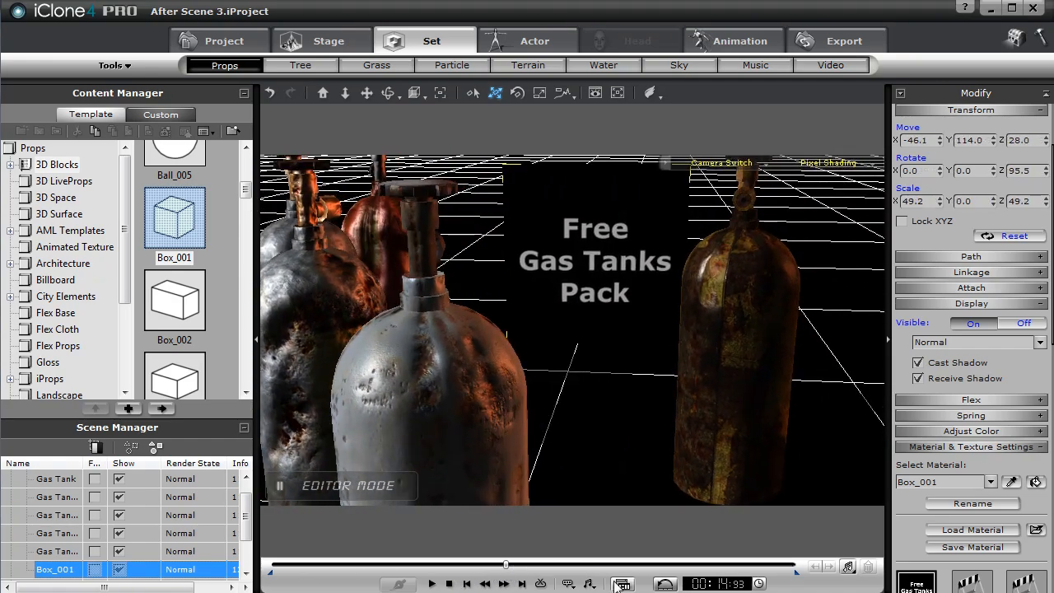
Delete Box_001's first transform key near frame 0 in the Timeline and close the Timeline
left_click(623, 584)
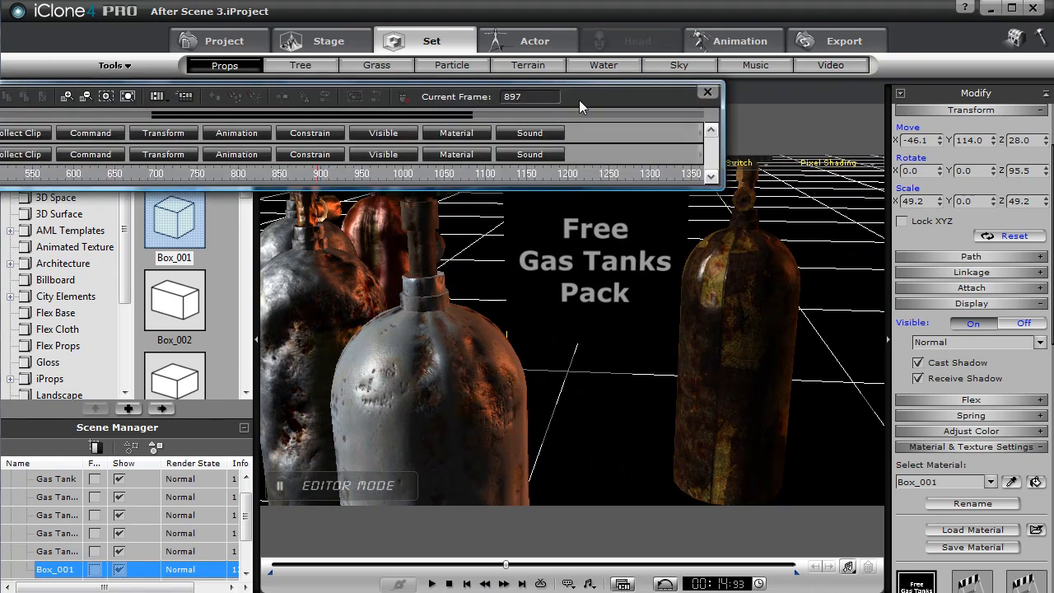
left_click_drag(579, 99, 818, 123)
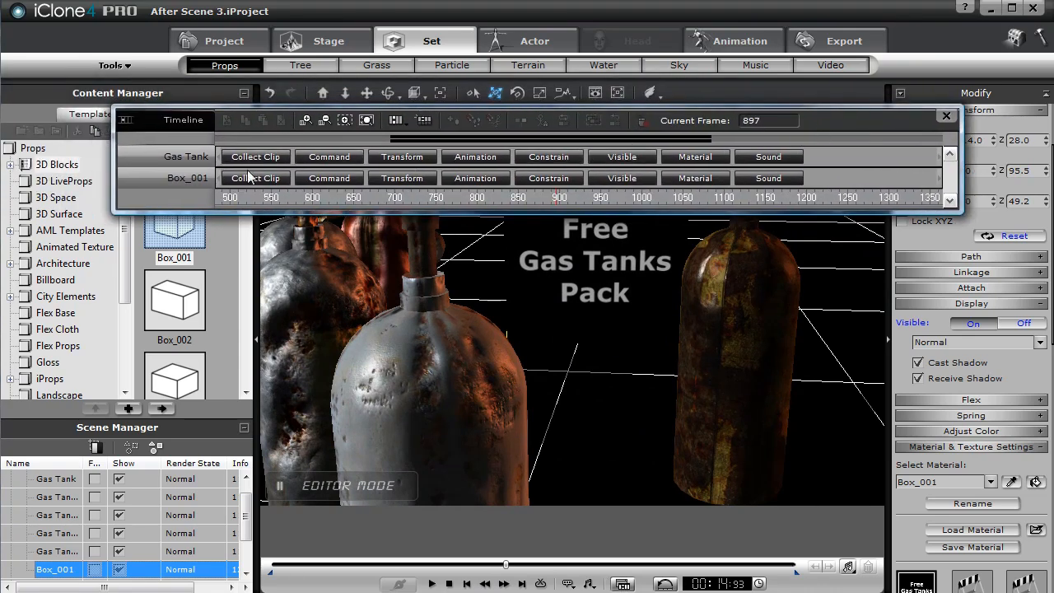
left_click(402, 178)
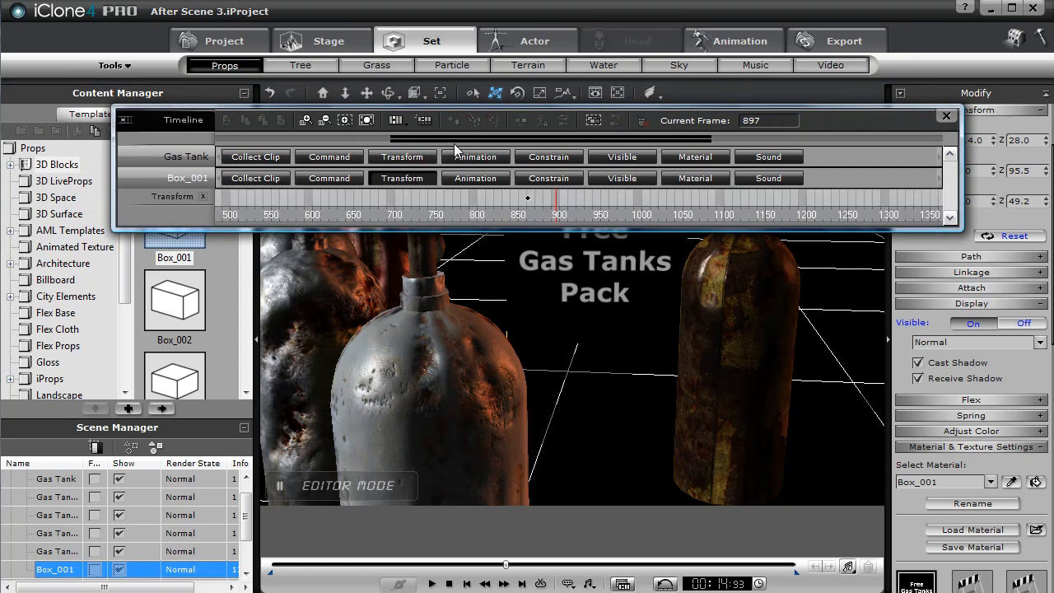
left_click_drag(472, 140, 292, 140)
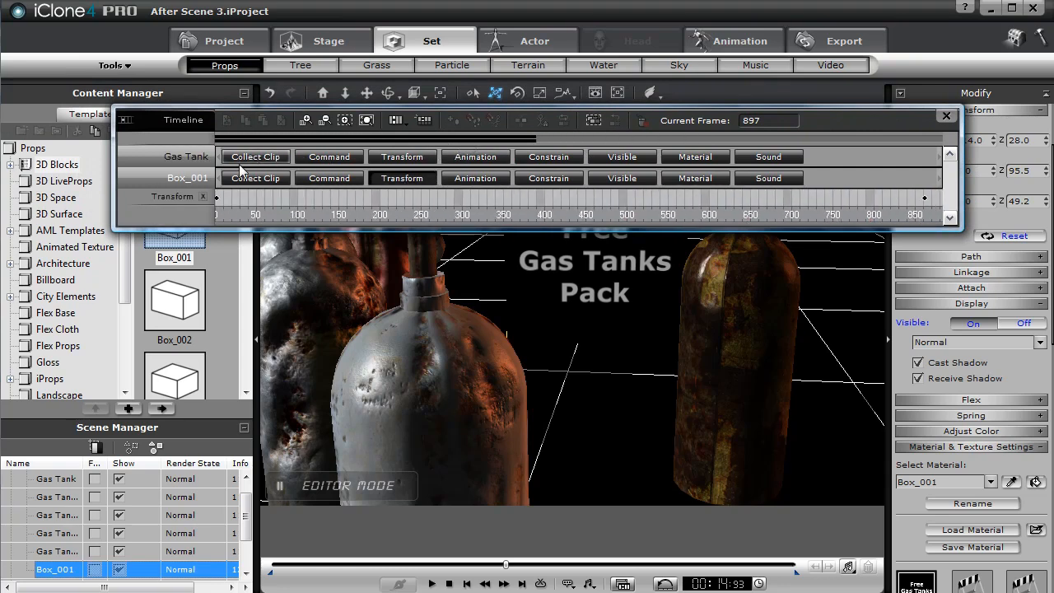
right_click(218, 204)
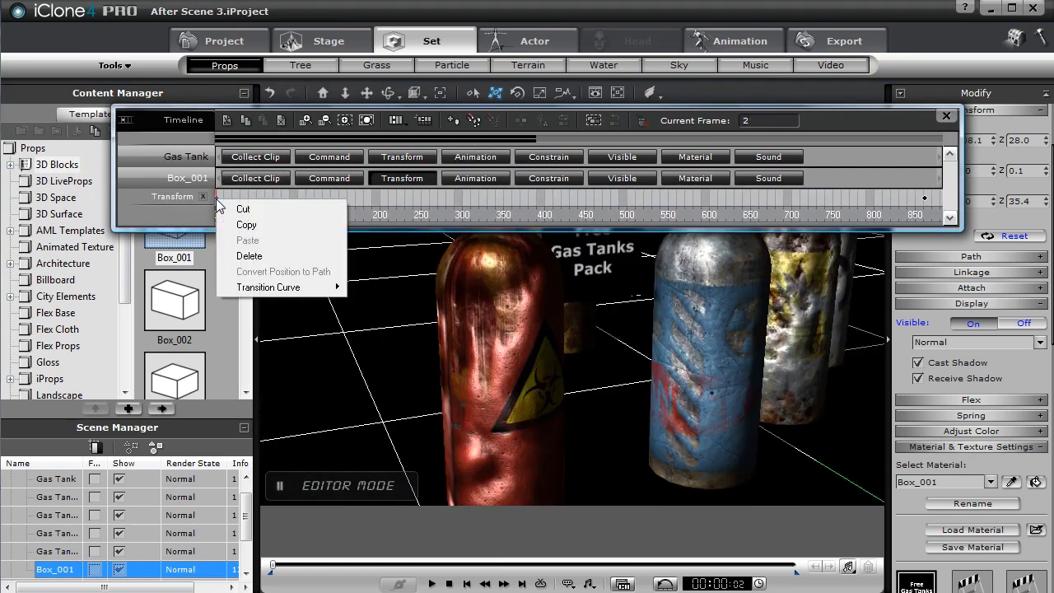
left_click(265, 256)
left_click(946, 115)
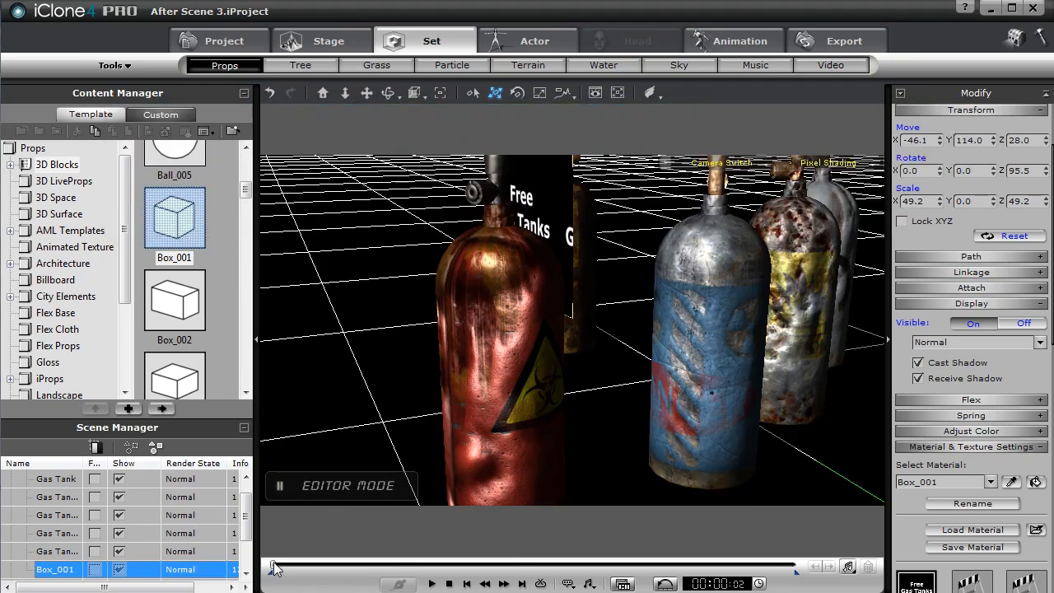
Scrub through the scene to check the panel, return to the first frame and turn the panel's visibility off there
left_click_drag(276, 568, 472, 565)
left_click(466, 582)
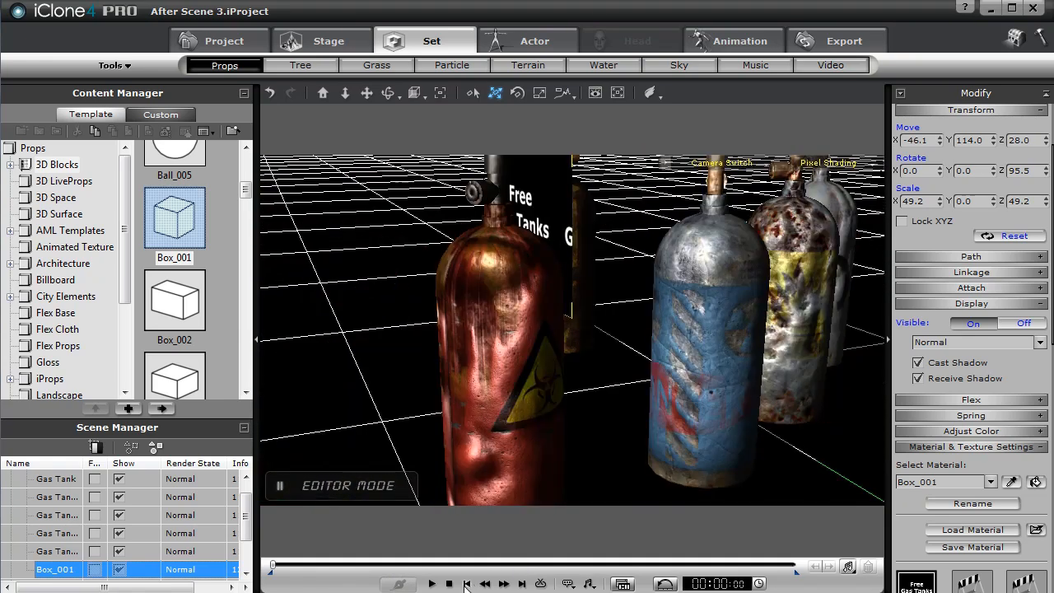
left_click(1027, 326)
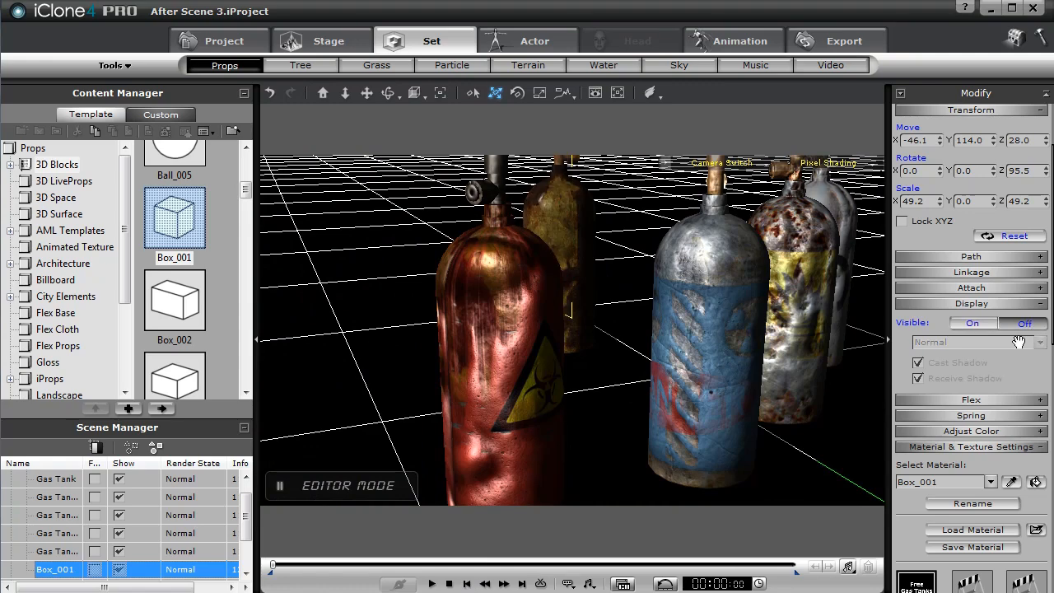
Display the Camera Switch track in the Timeline and move the playhead to its Camera01 switch key at frame 761
left_click_drag(273, 568, 469, 565)
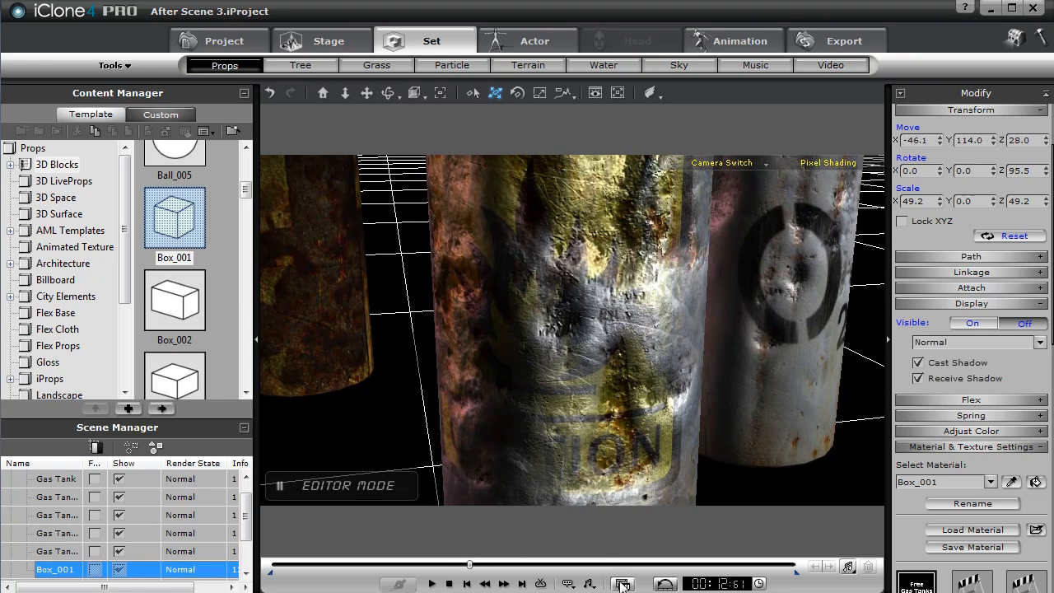
left_click(624, 584)
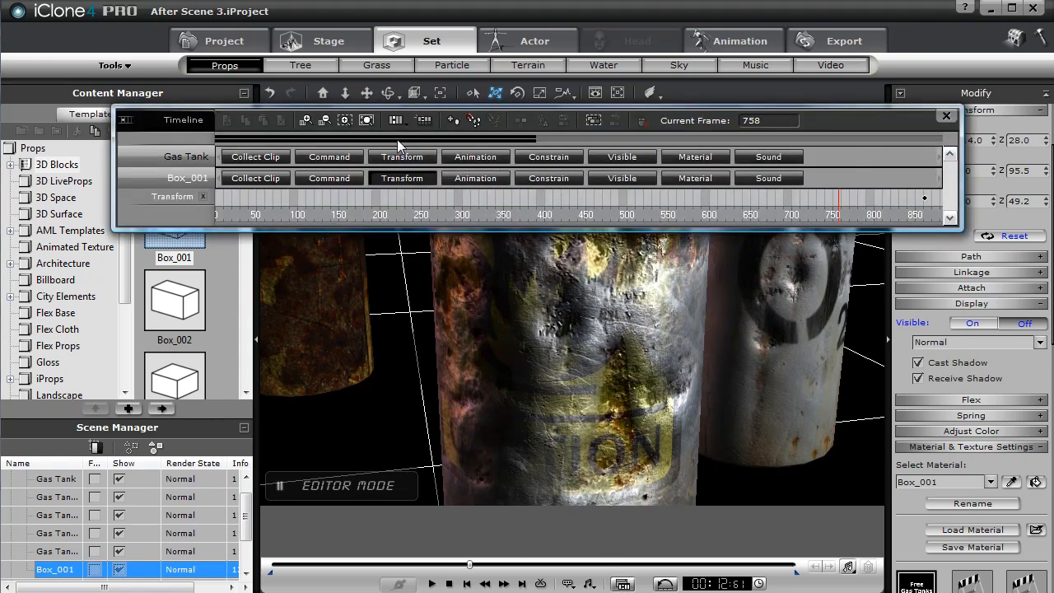
left_click_drag(397, 140, 593, 144)
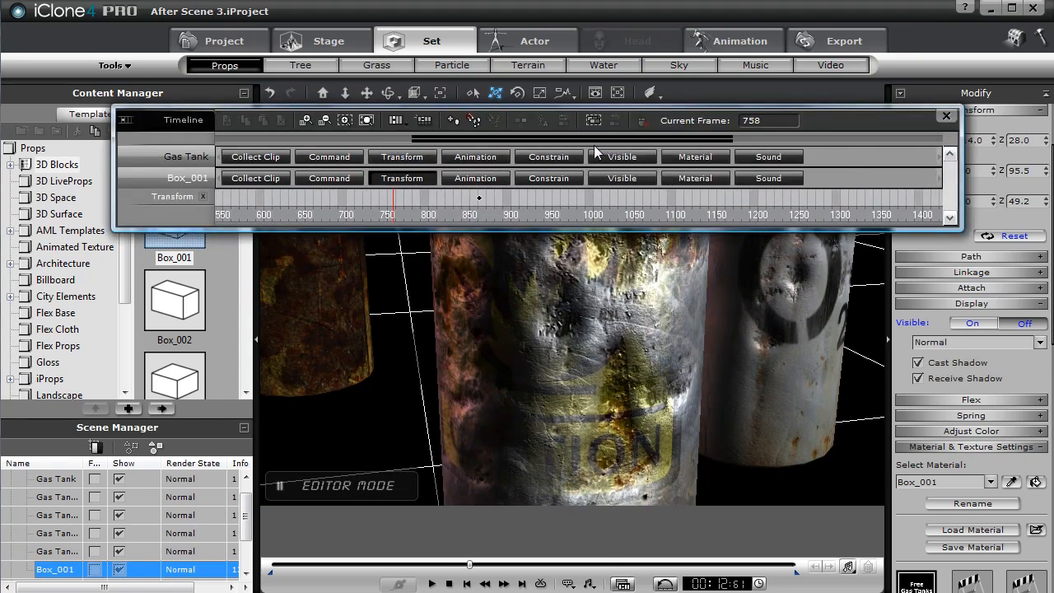
left_click(398, 121)
left_click(436, 169)
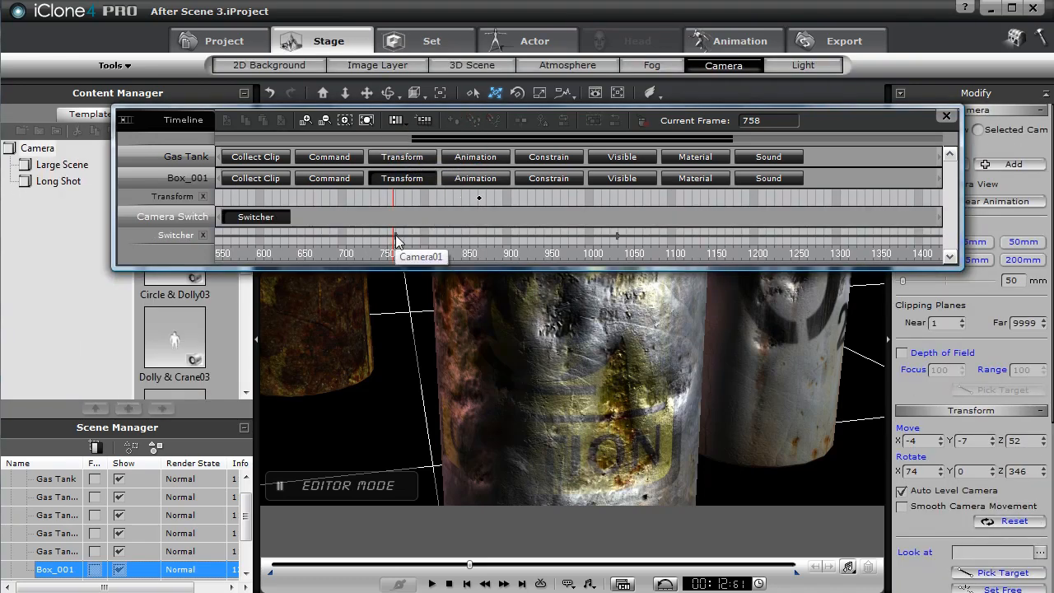
left_click(305, 121)
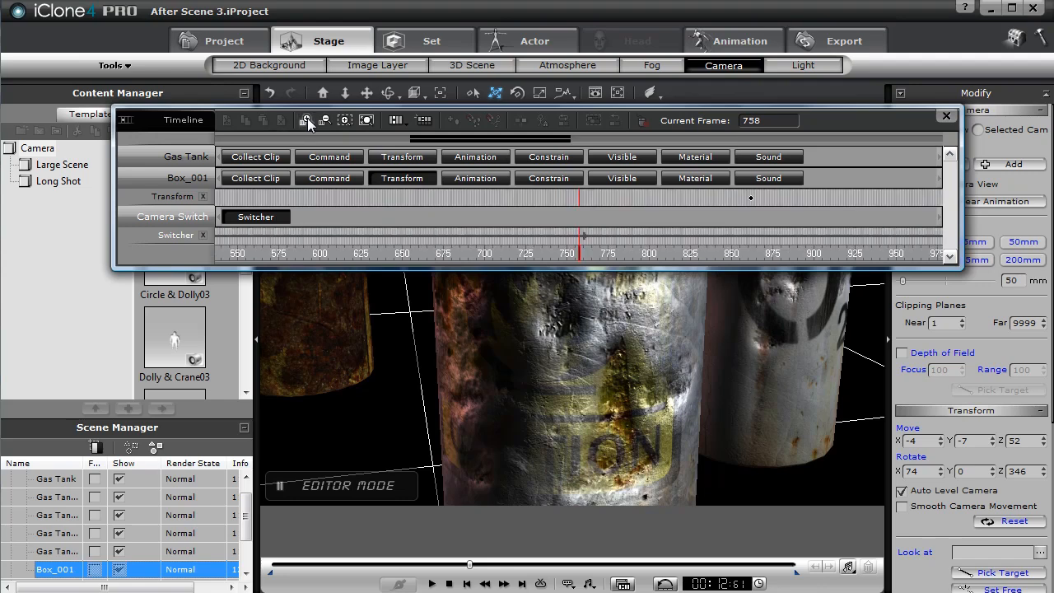
left_click(307, 121)
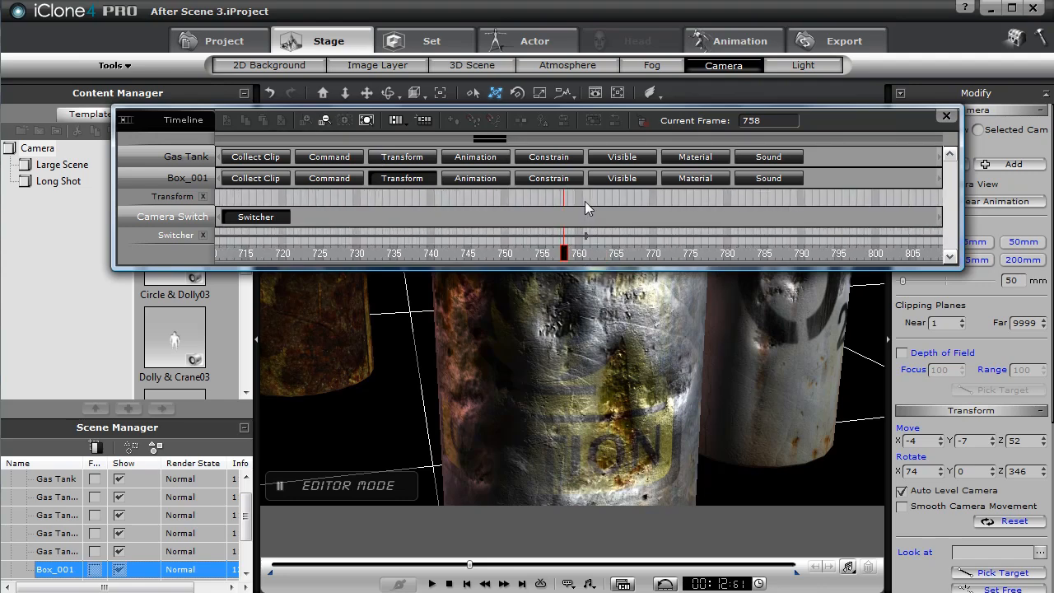
left_click(586, 256)
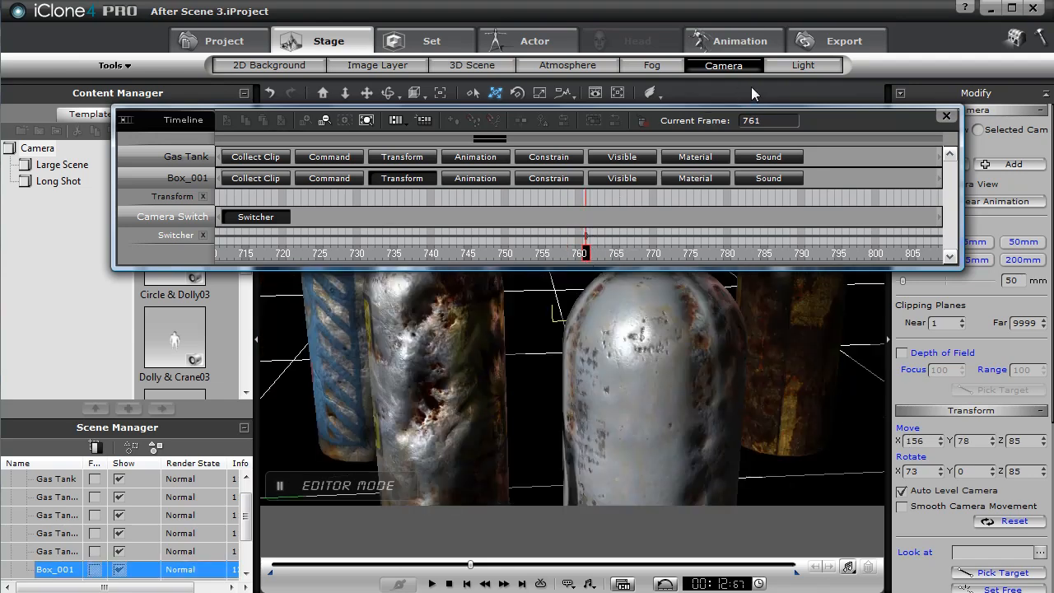
Display Box_001's Visible track in the Timeline and turn the text panel's visibility on at frame 761
left_click_drag(802, 122, 743, 164)
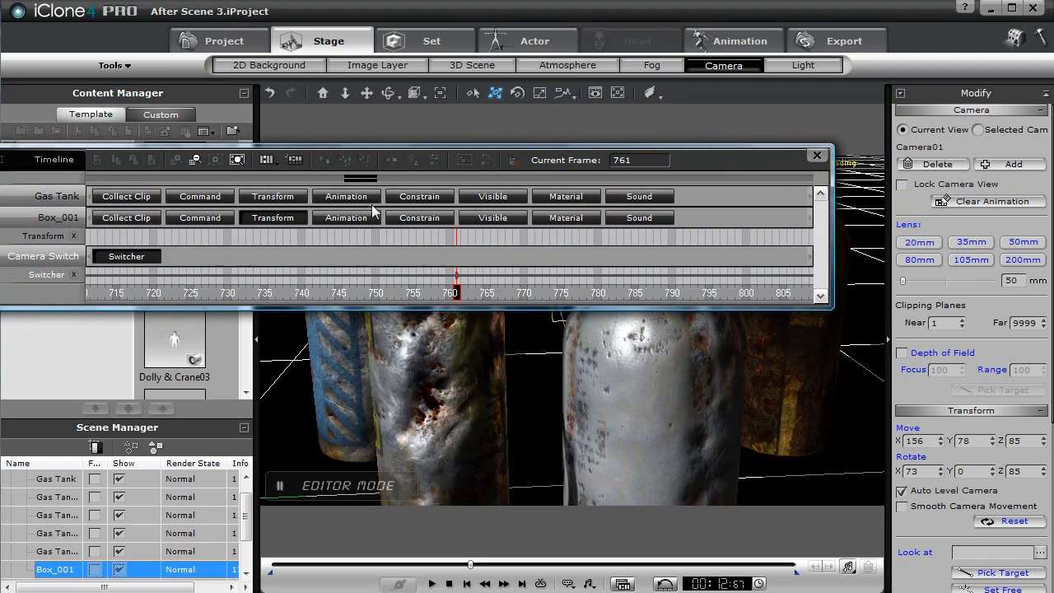
left_click(492, 219)
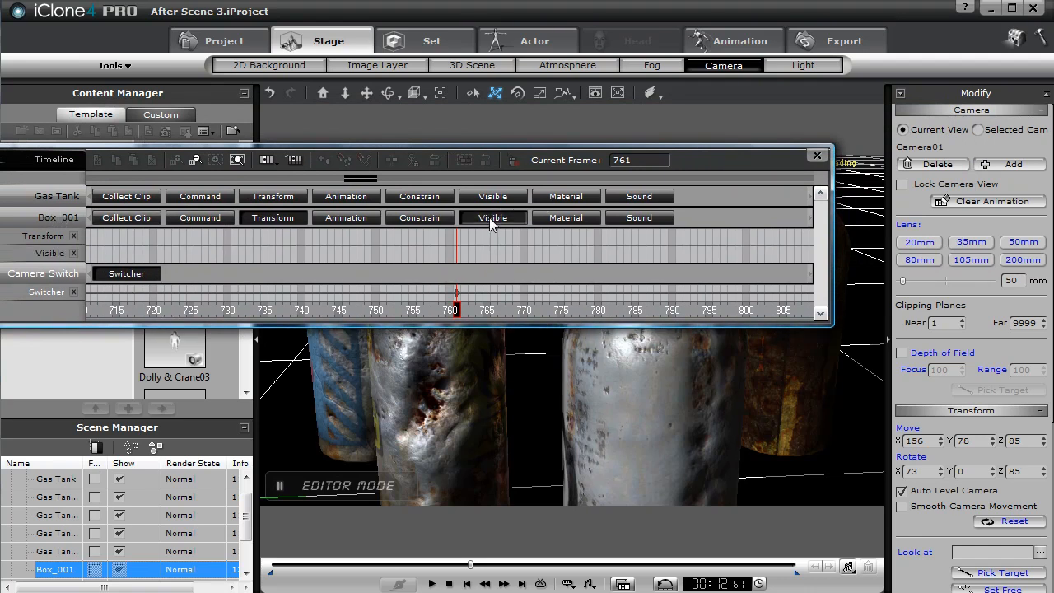
double_click(457, 254)
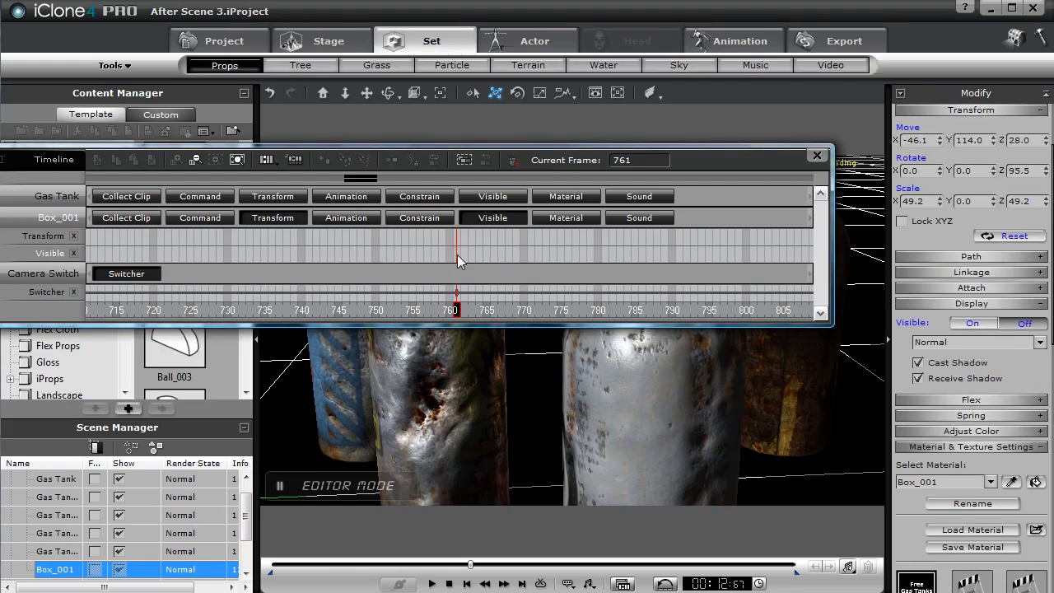
left_click(972, 324)
Clear the view of the text panel and play the scene from frame 761 past the next camera switch
left_click_drag(752, 169, 442, 154)
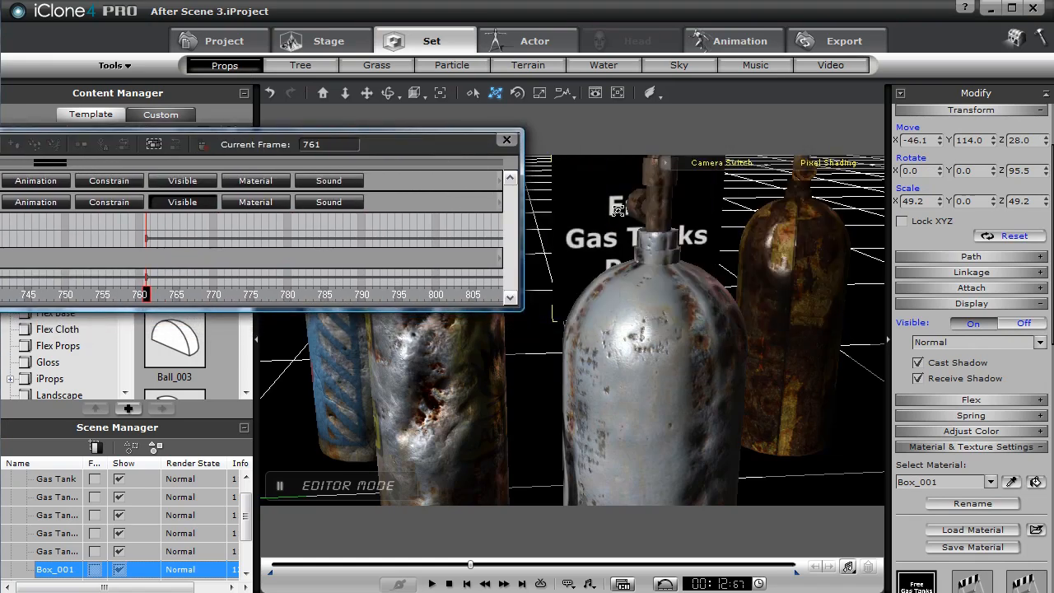
left_click(431, 583)
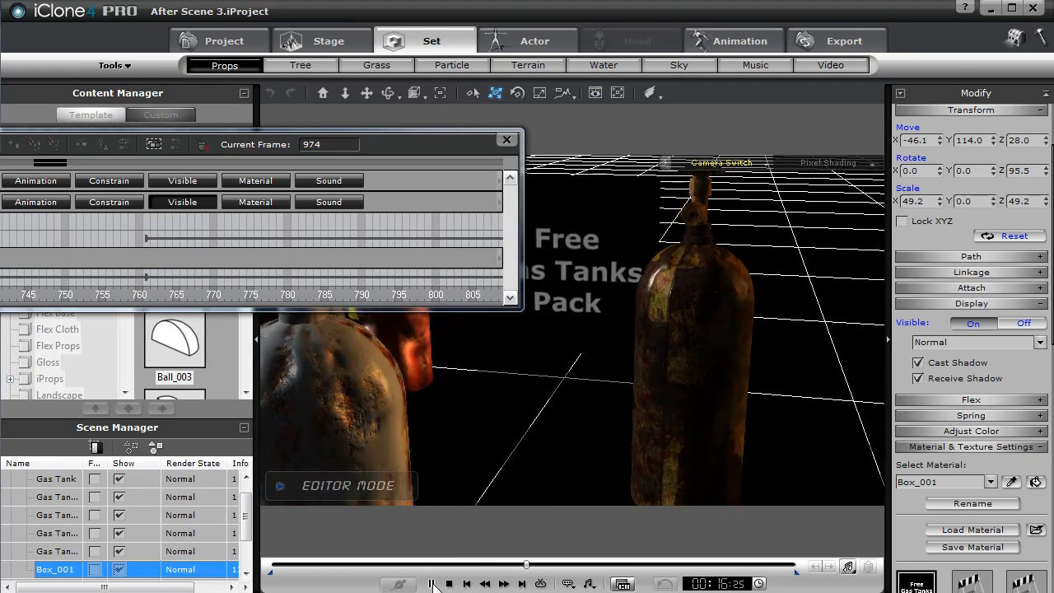
left_click(432, 583)
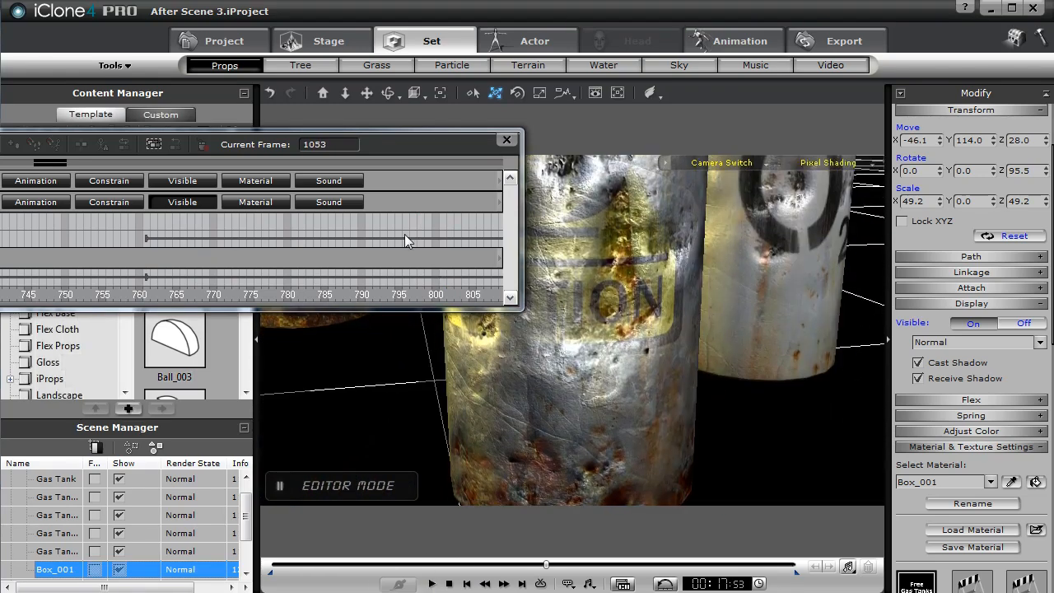
Turn the text panel's visibility off at the camera switch key at frame 1030 and close the Timeline
left_click_drag(409, 150, 622, 167)
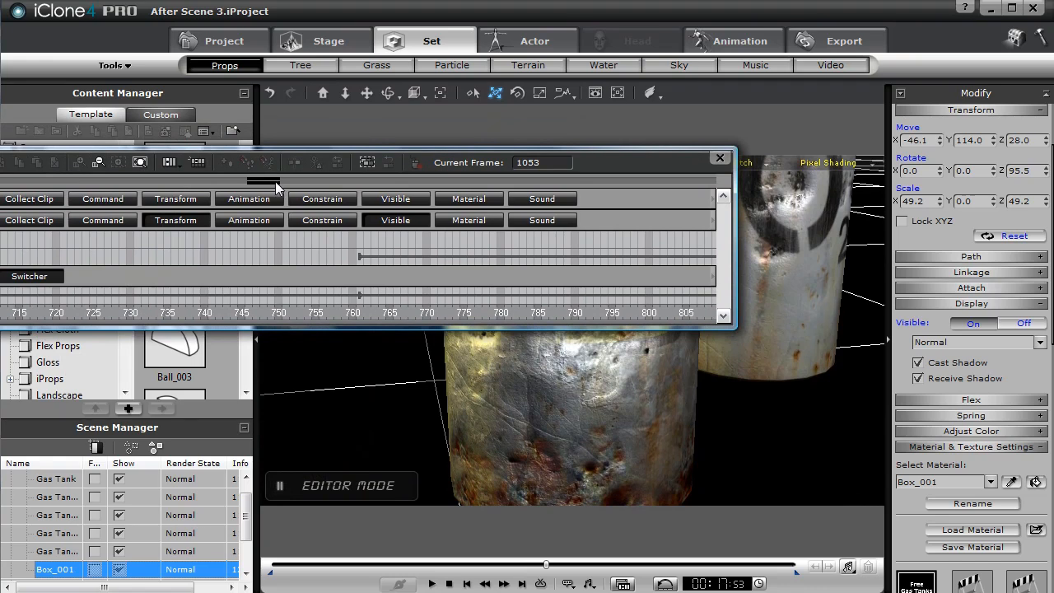
left_click_drag(334, 180, 359, 181)
left_click_drag(647, 167, 874, 164)
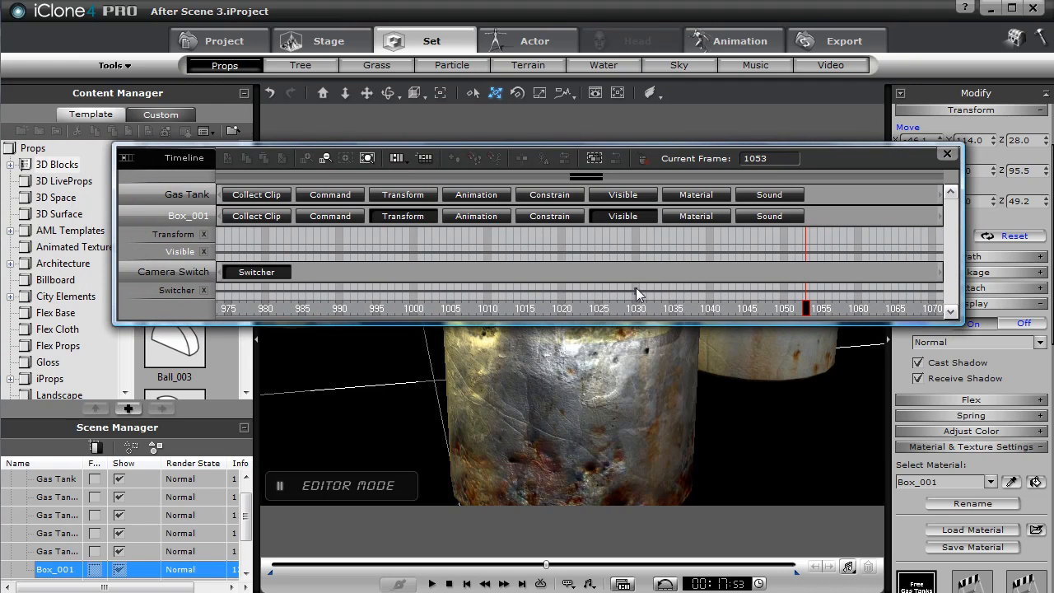
left_click(636, 251)
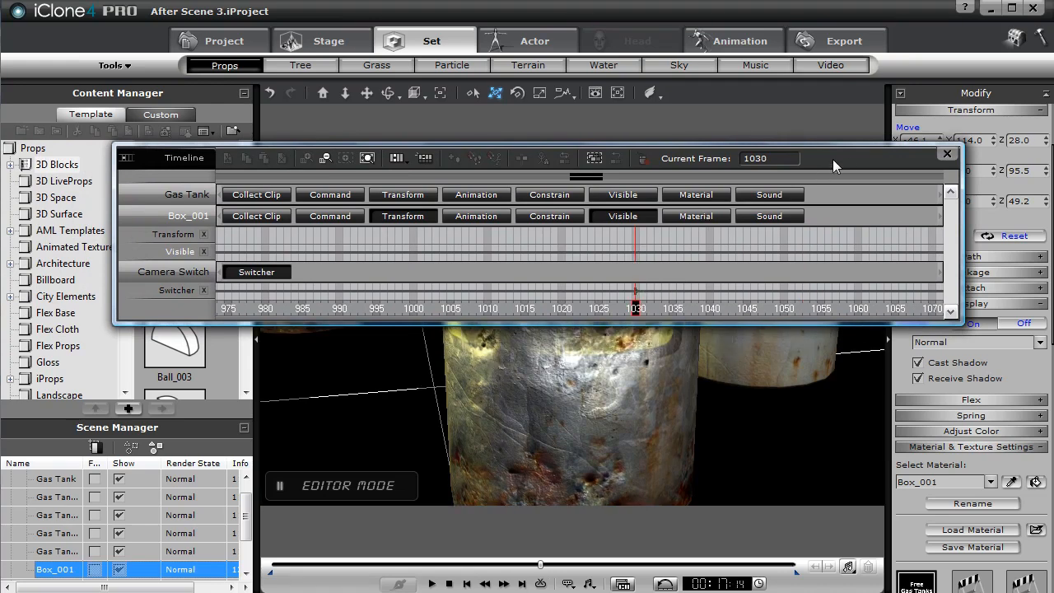
left_click_drag(850, 162, 516, 160)
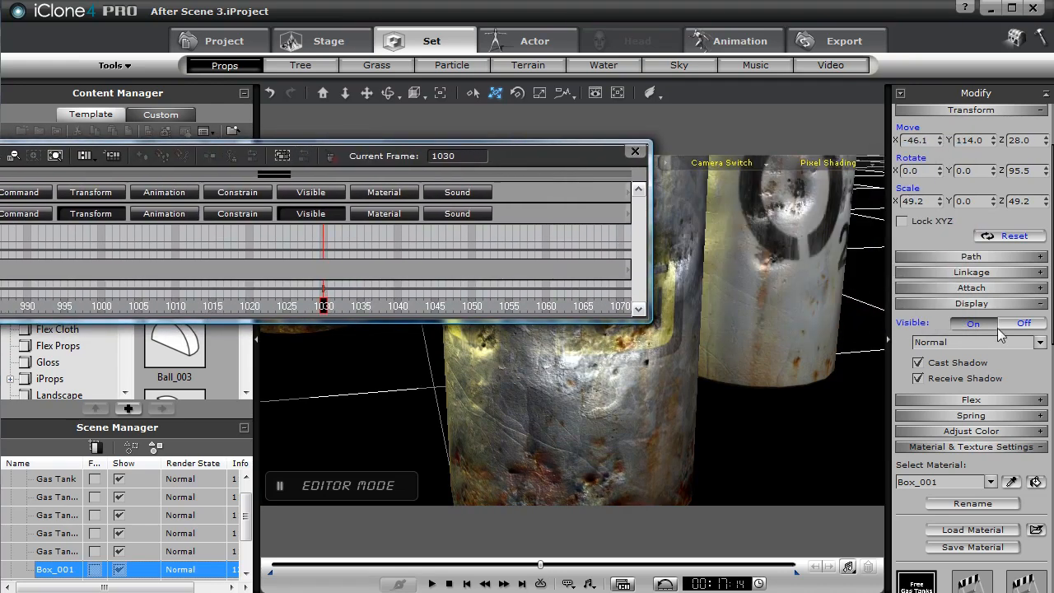
left_click(1024, 324)
left_click(635, 152)
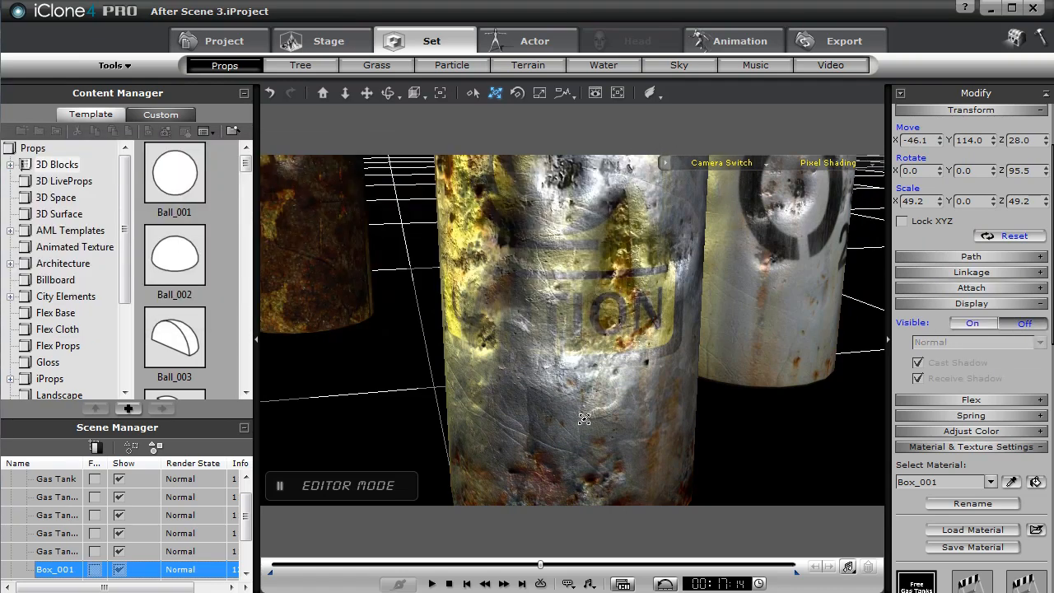
Play the whole scene from the first frame to check the text panel's timing
left_click(466, 584)
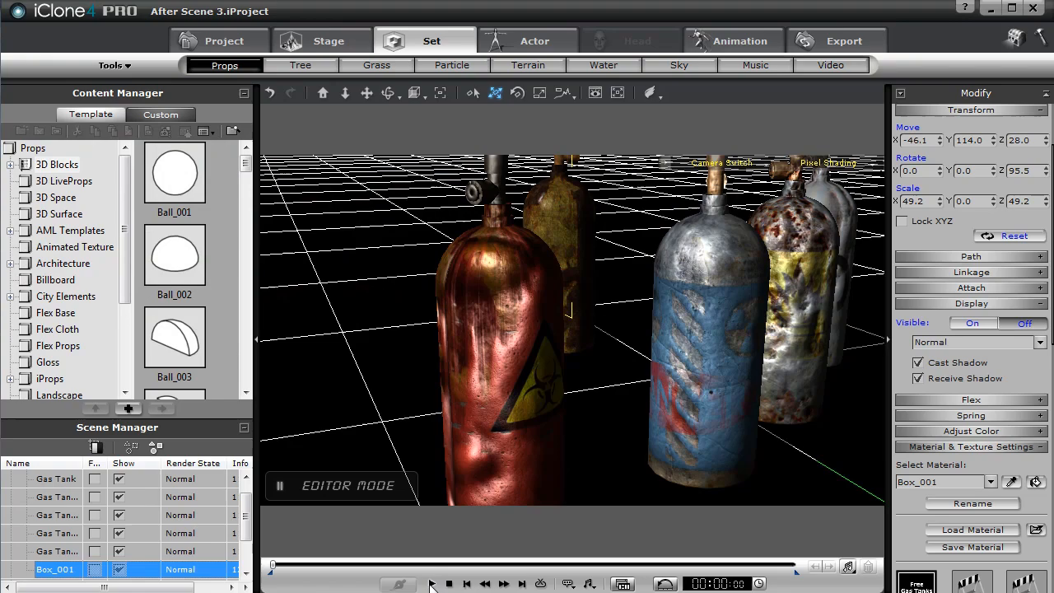
left_click(431, 583)
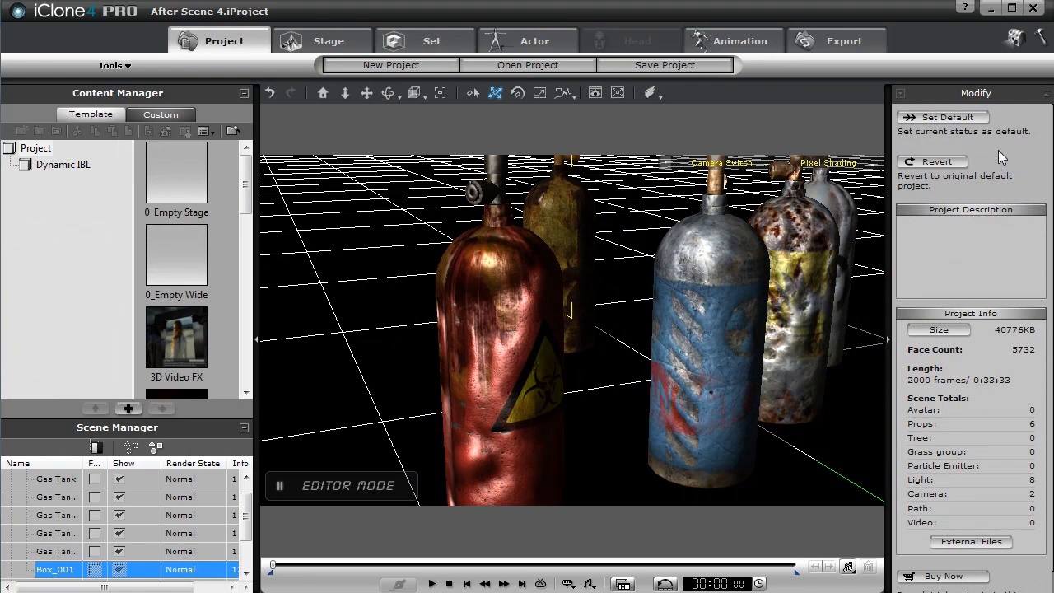
Open the video export settings and bring up the render quality, output range and frame rate options
left_click(827, 41)
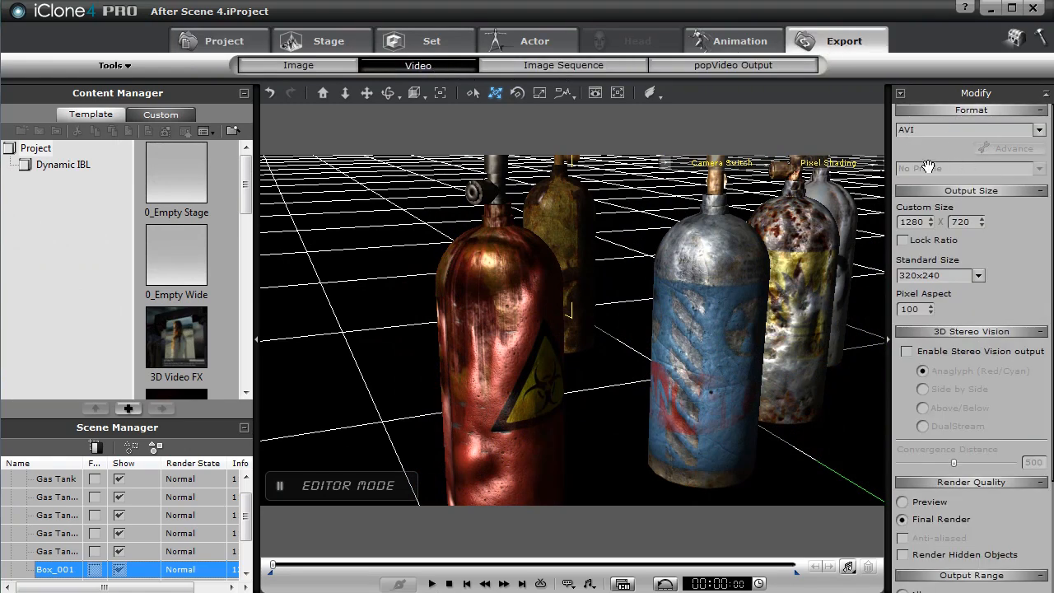
scroll(1025, 292, "down", 3)
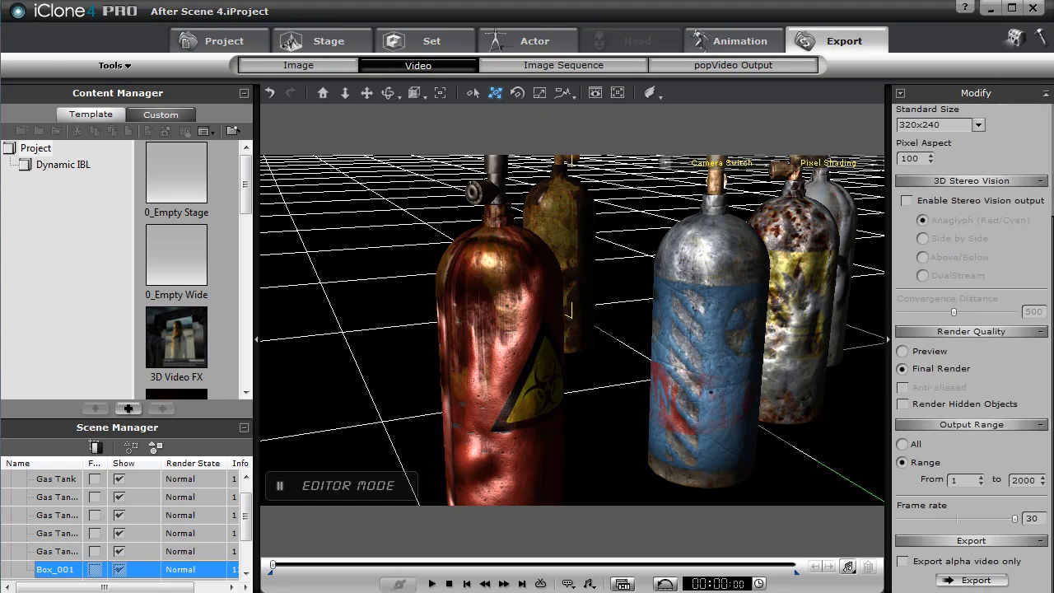